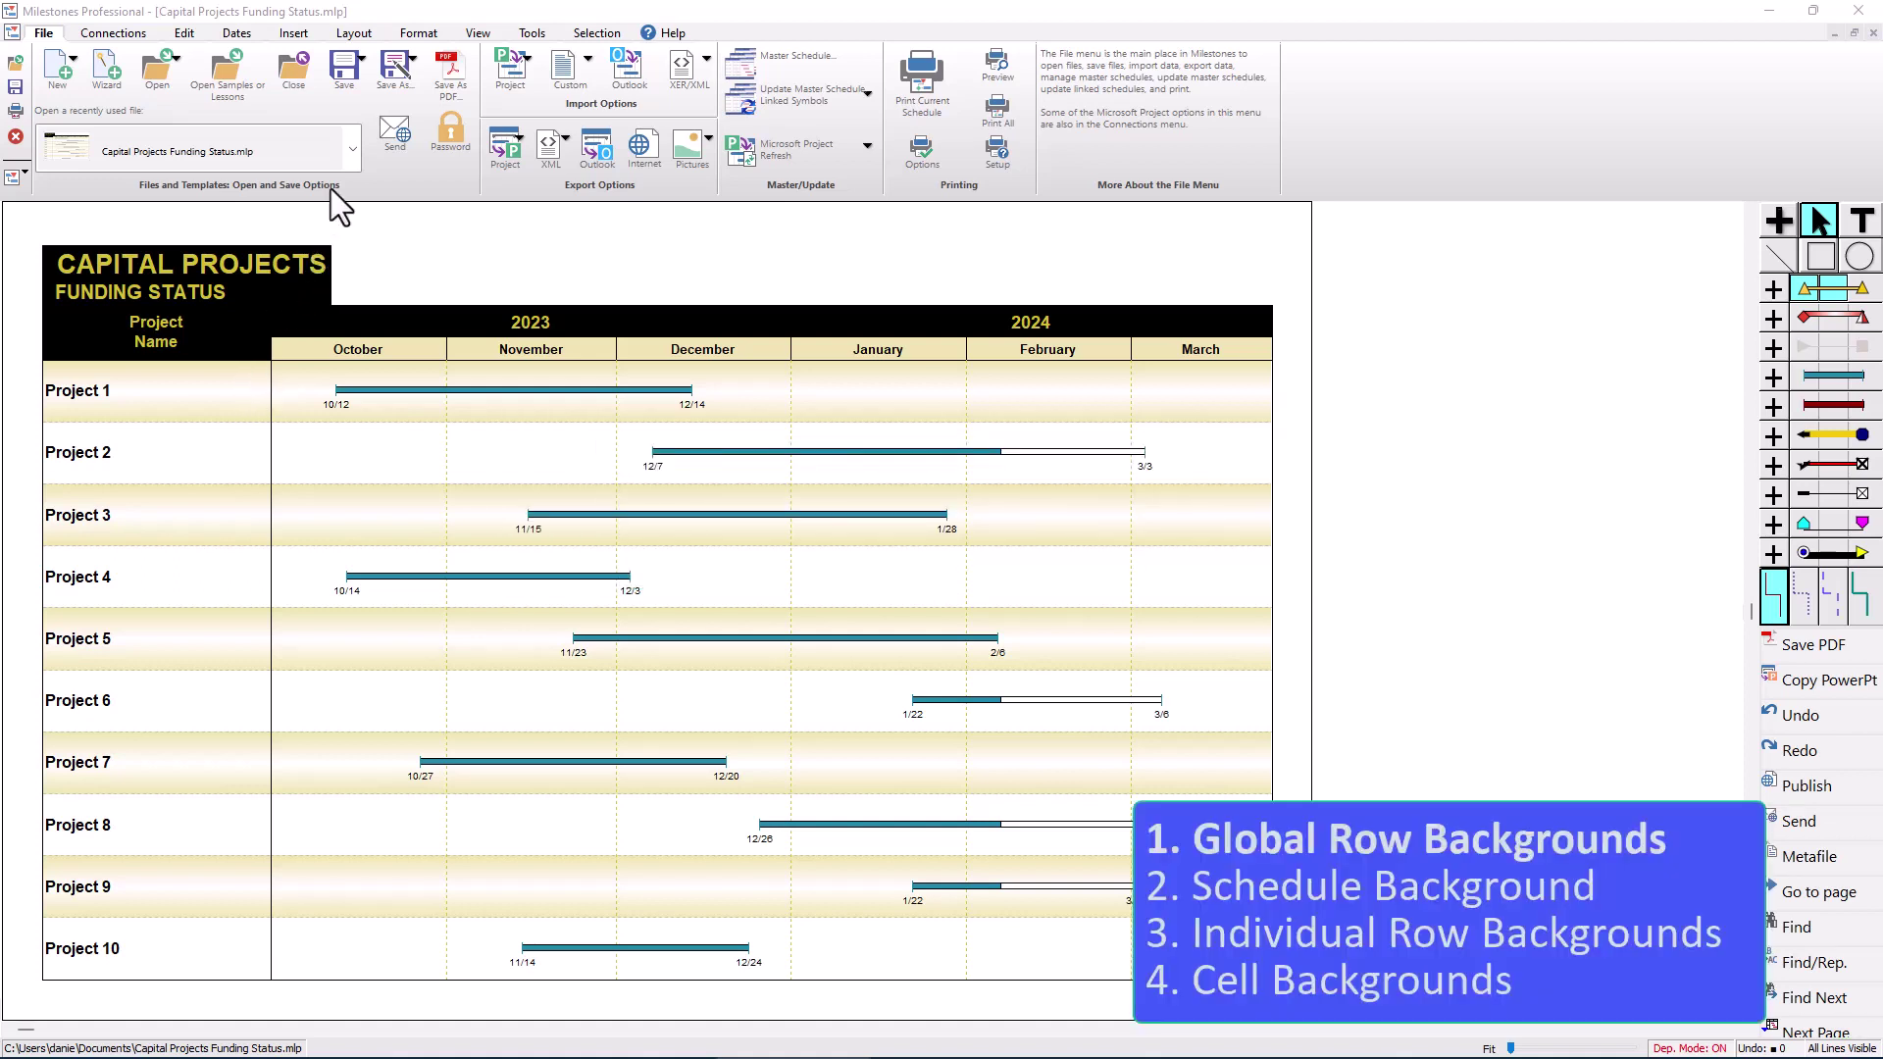
- Switch to the Format tab to show the schedule's formatting commands
{"action": "left_click", "coordinate": [419, 33]}
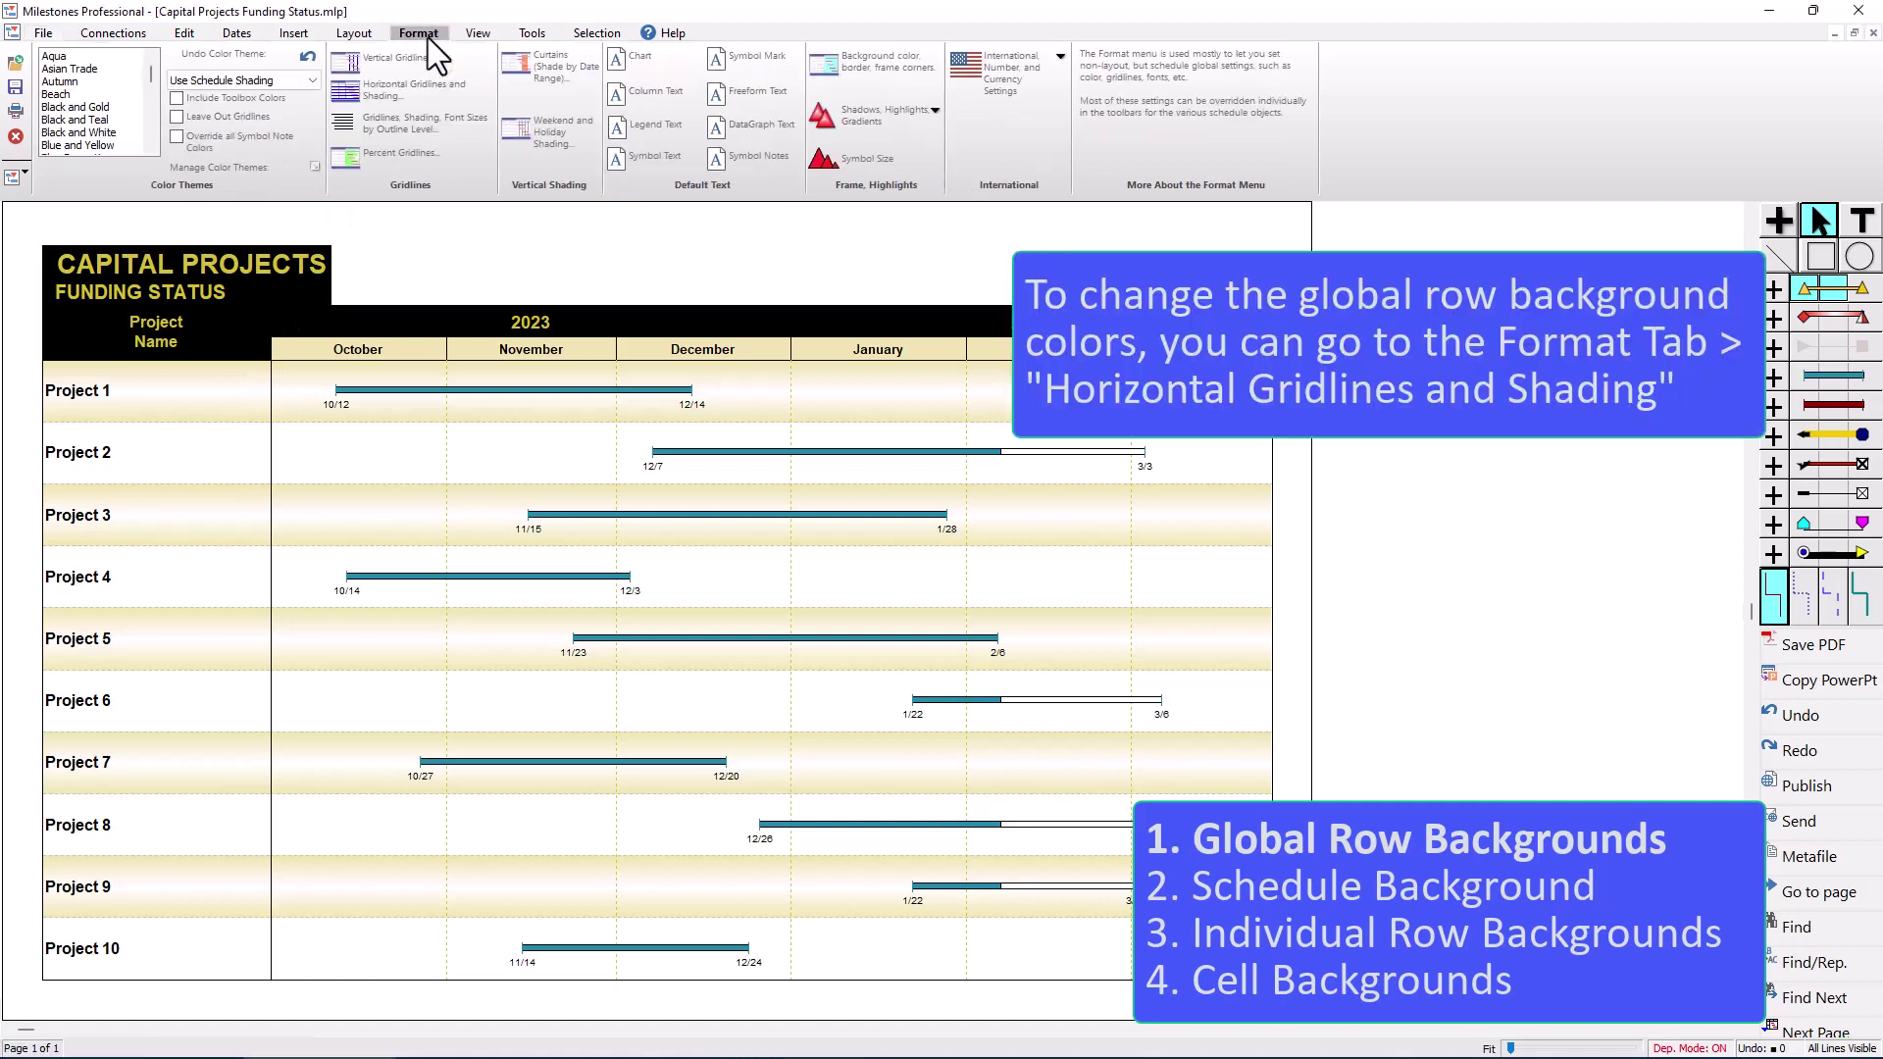
- In Horizontal Gridlines and Shading, set Special Effects to None and Alternating Pattern to Even Rows
{"action": "left_click", "coordinate": [447, 92]}
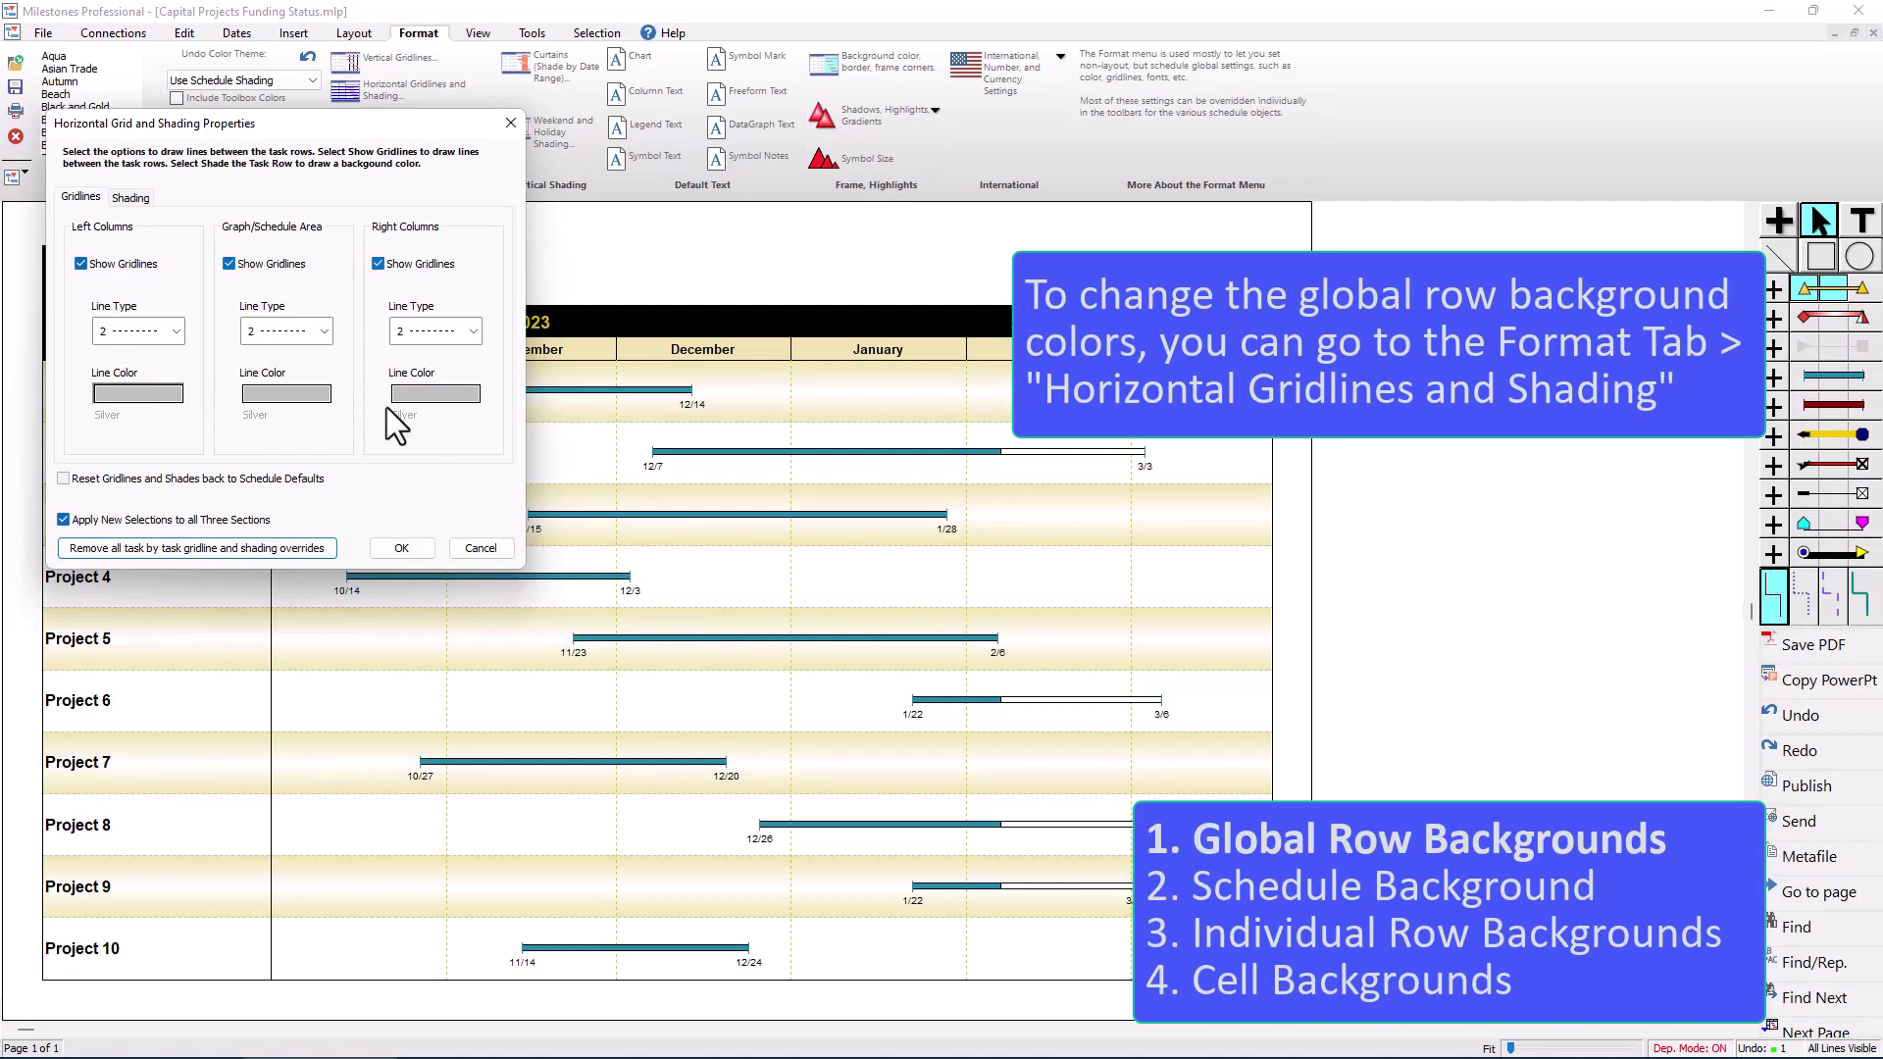
{"action": "left_click", "coordinate": [132, 198]}
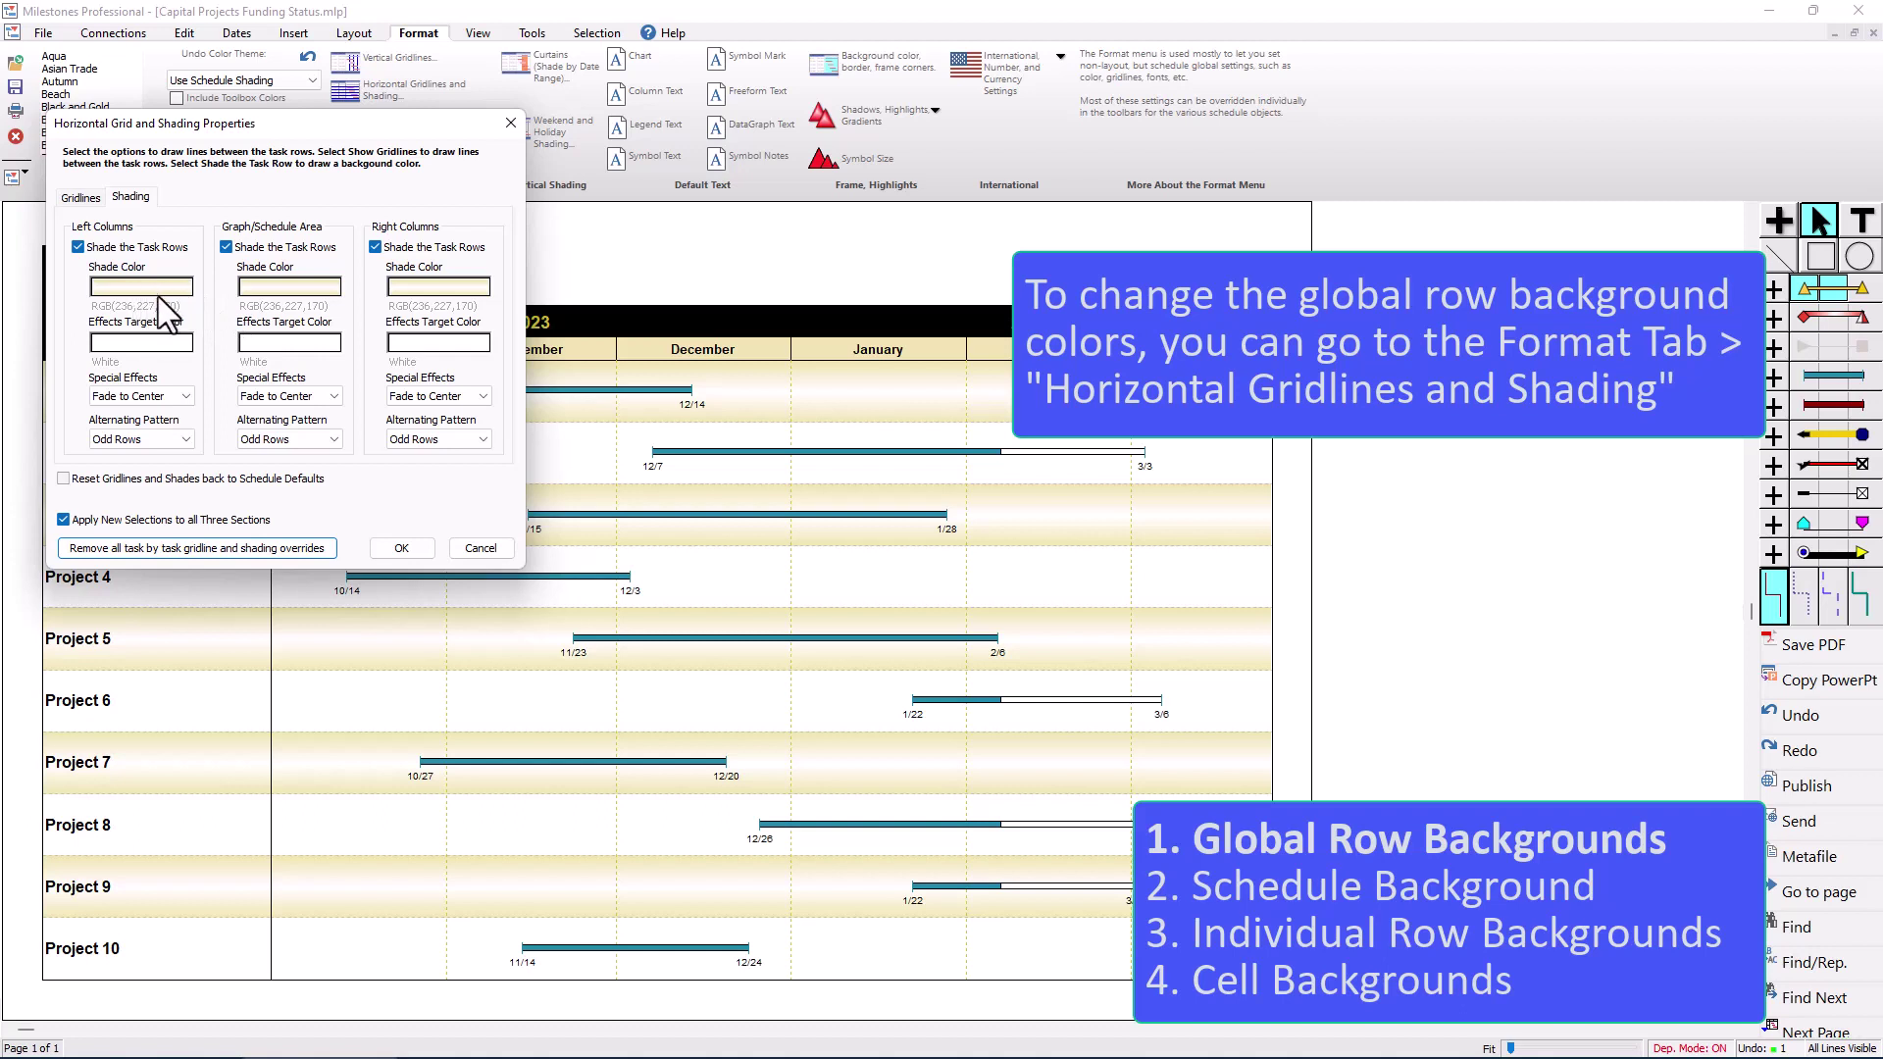
{"action": "left_click", "coordinate": [149, 397]}
{"action": "left_click", "coordinate": [150, 413]}
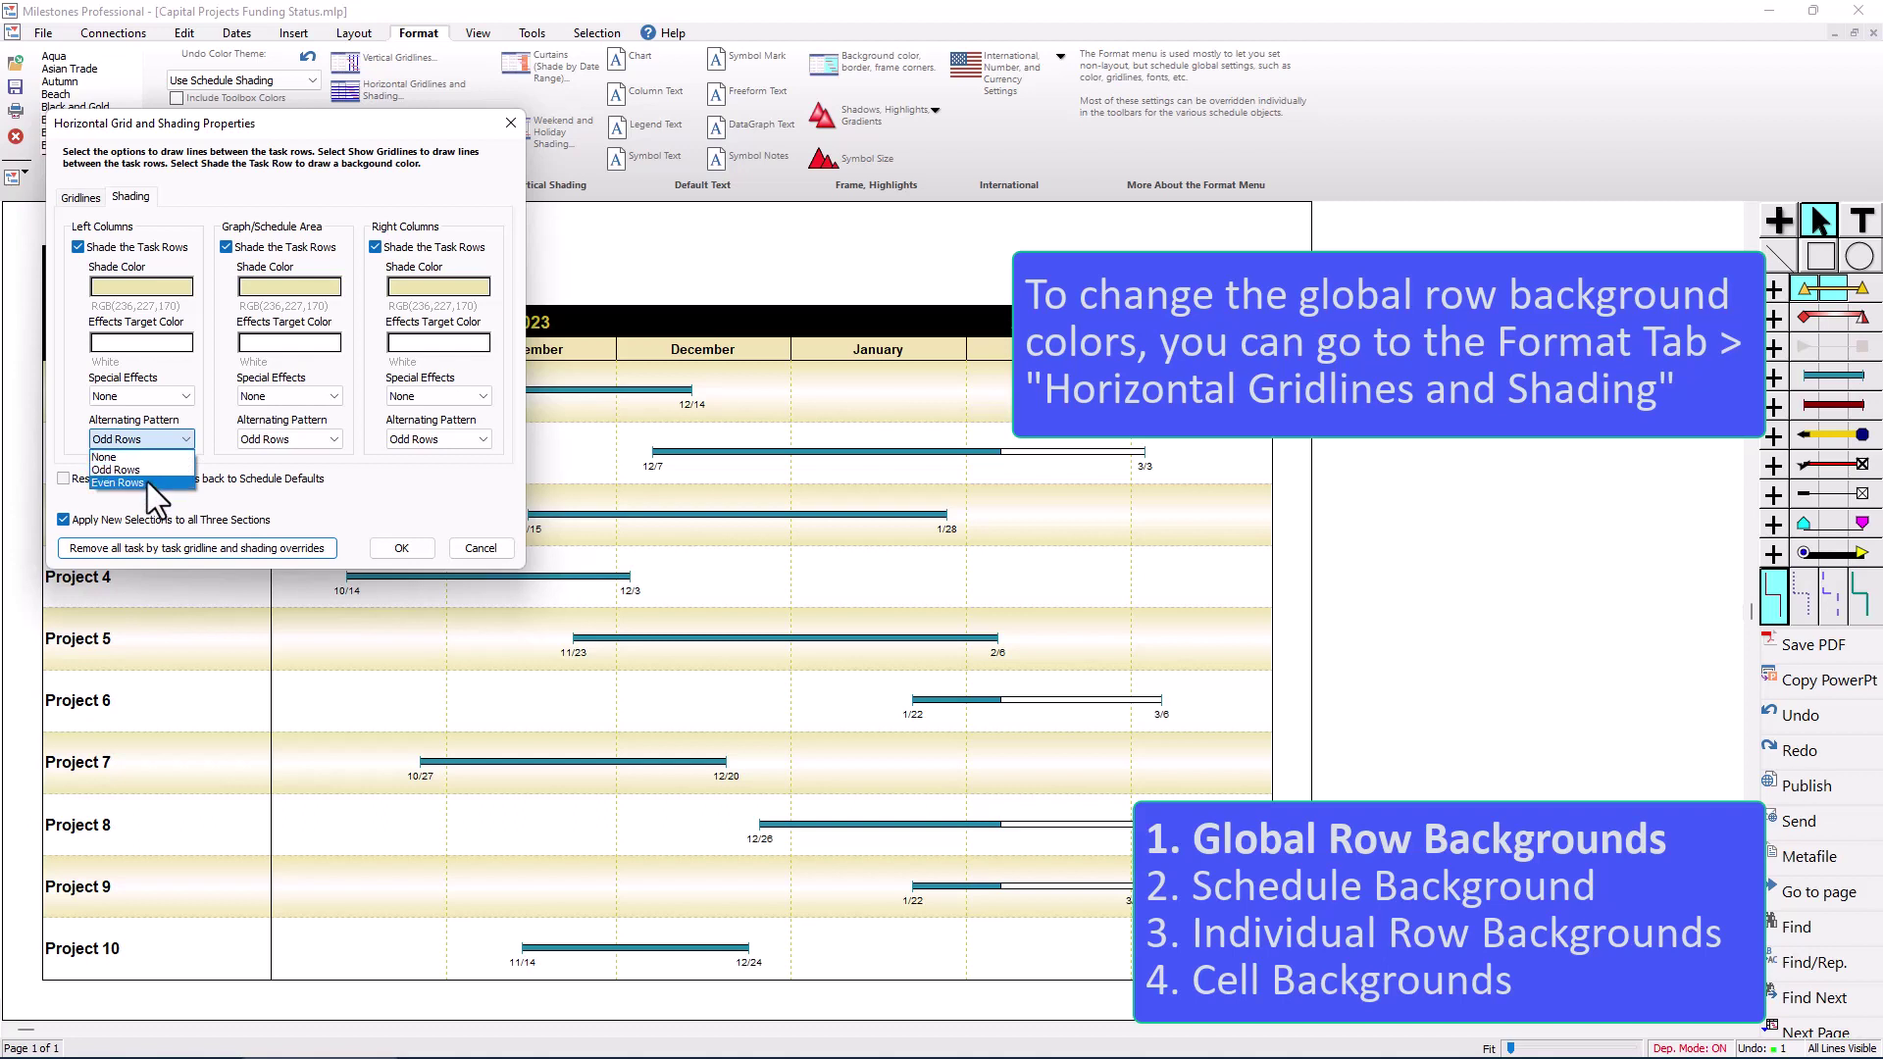
{"action": "left_click", "coordinate": [147, 482]}
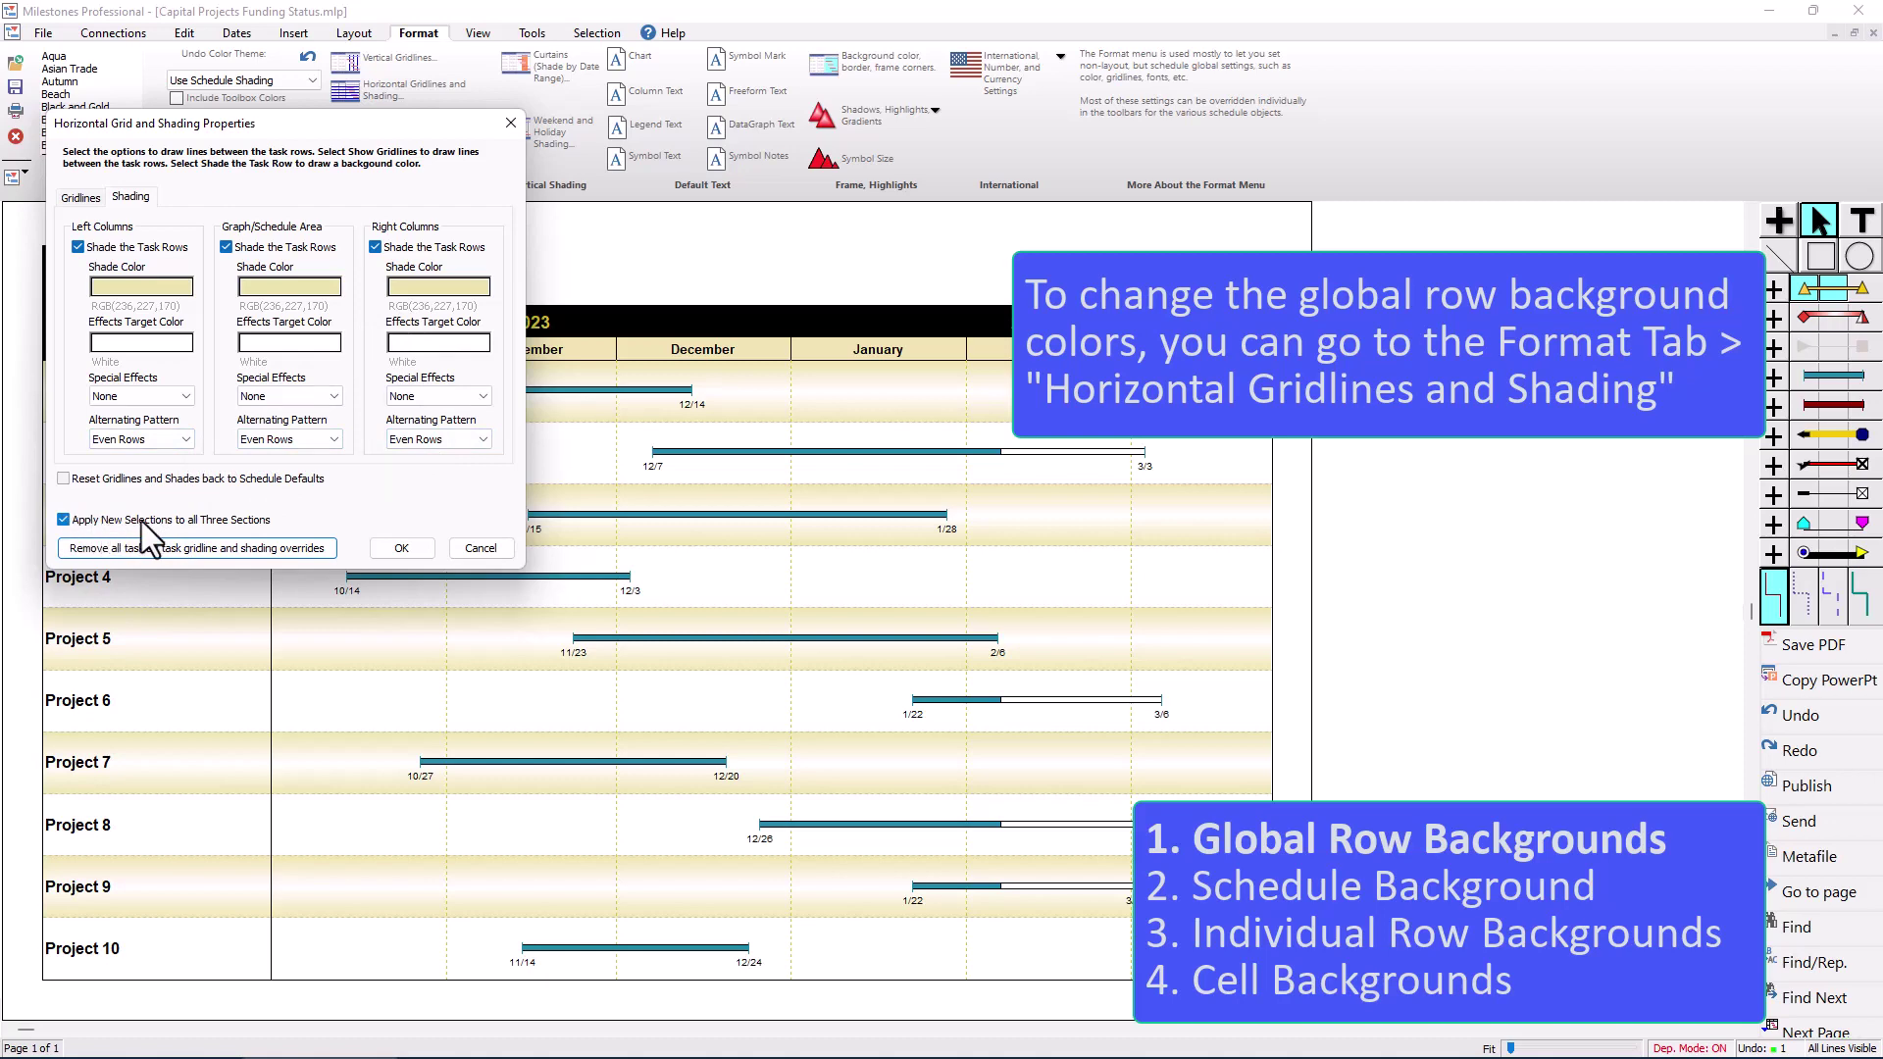
{"action": "left_click", "coordinate": [414, 549]}
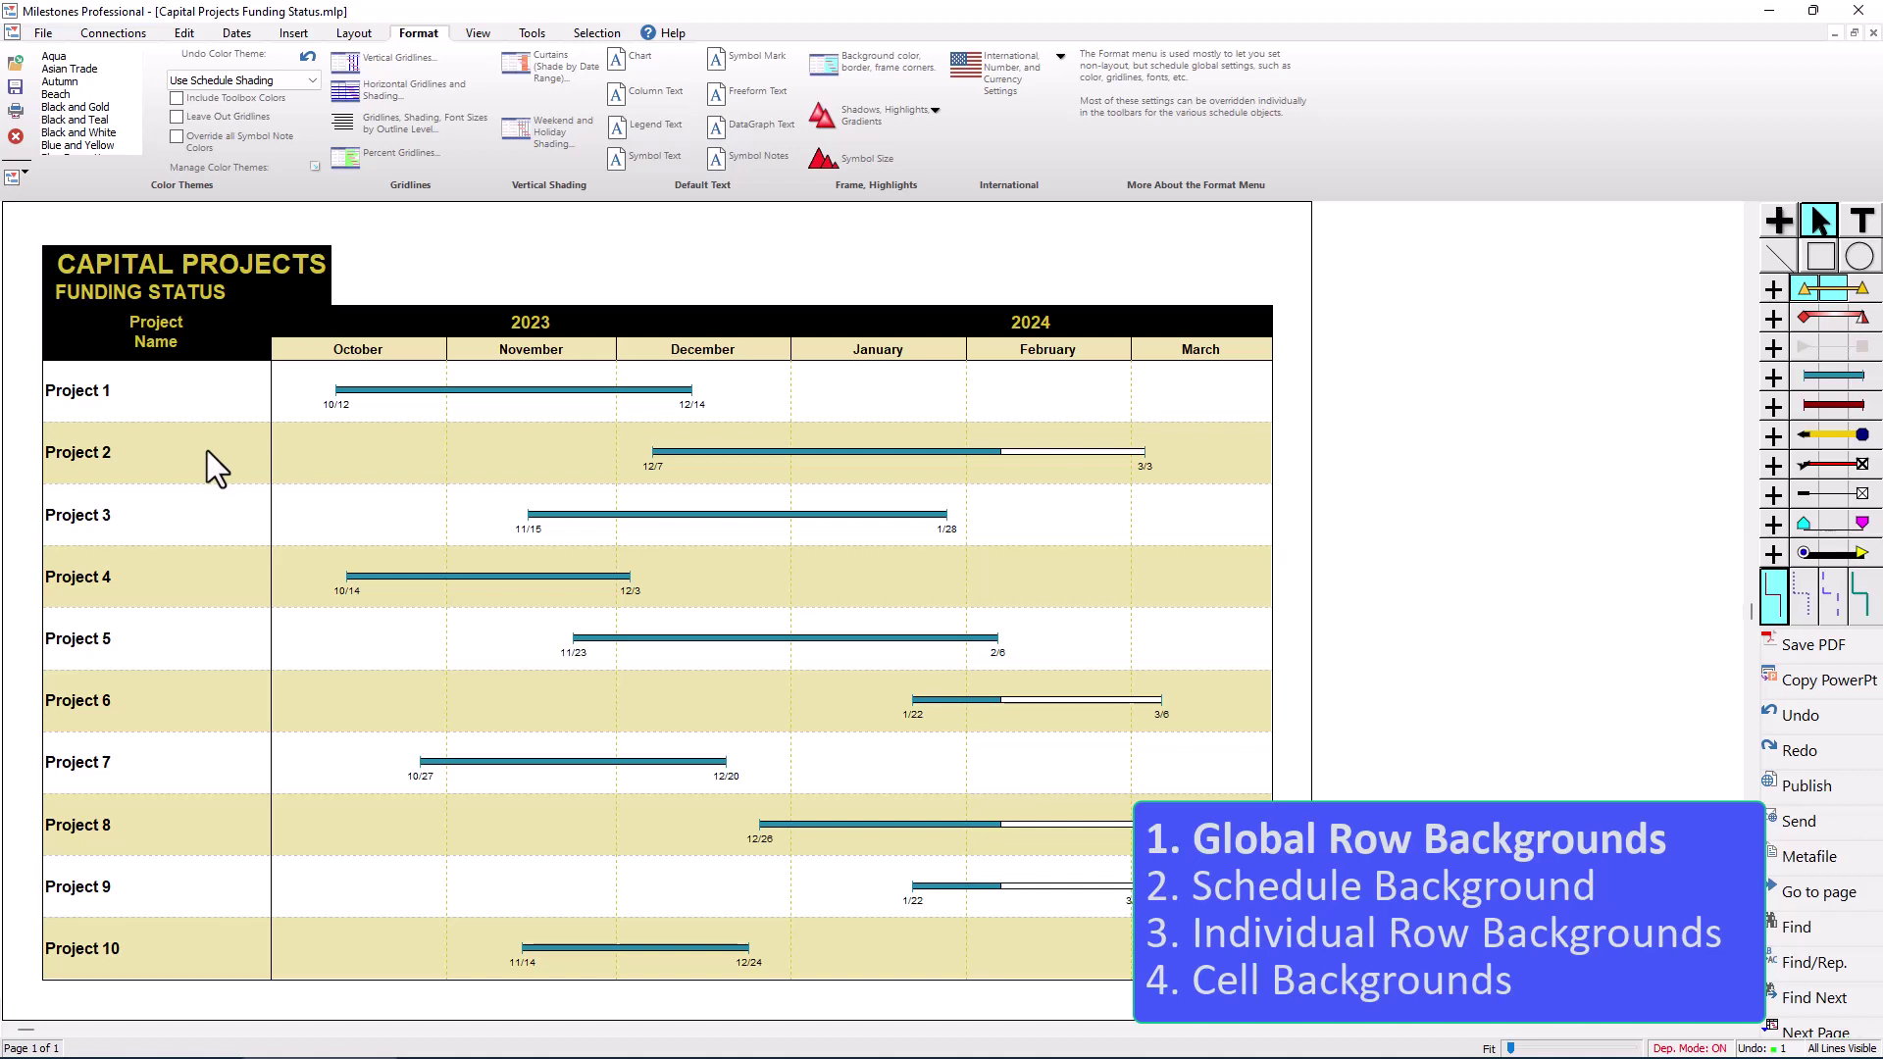
- Switch the shading mode to Use Outline Shading and apply the Blue and Yellow color theme
{"action": "left_click", "coordinate": [265, 75]}
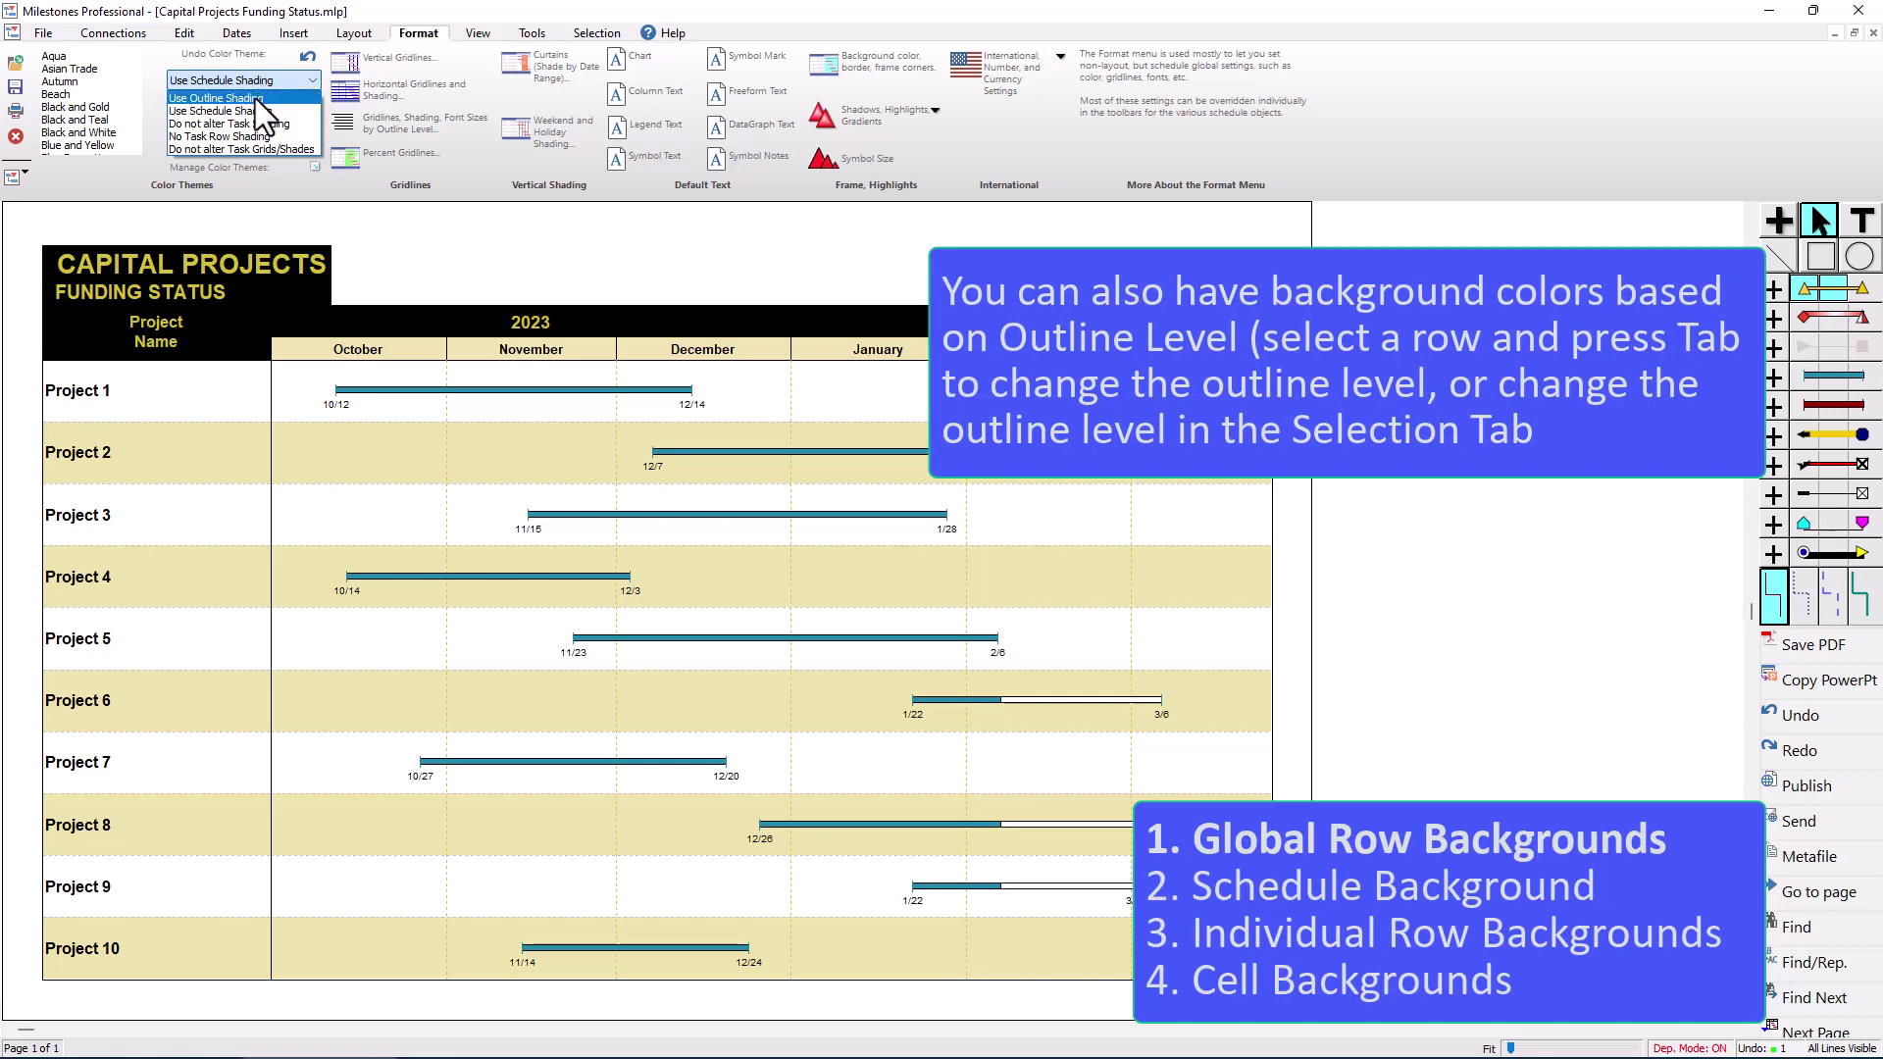
{"action": "left_click", "coordinate": [255, 98]}
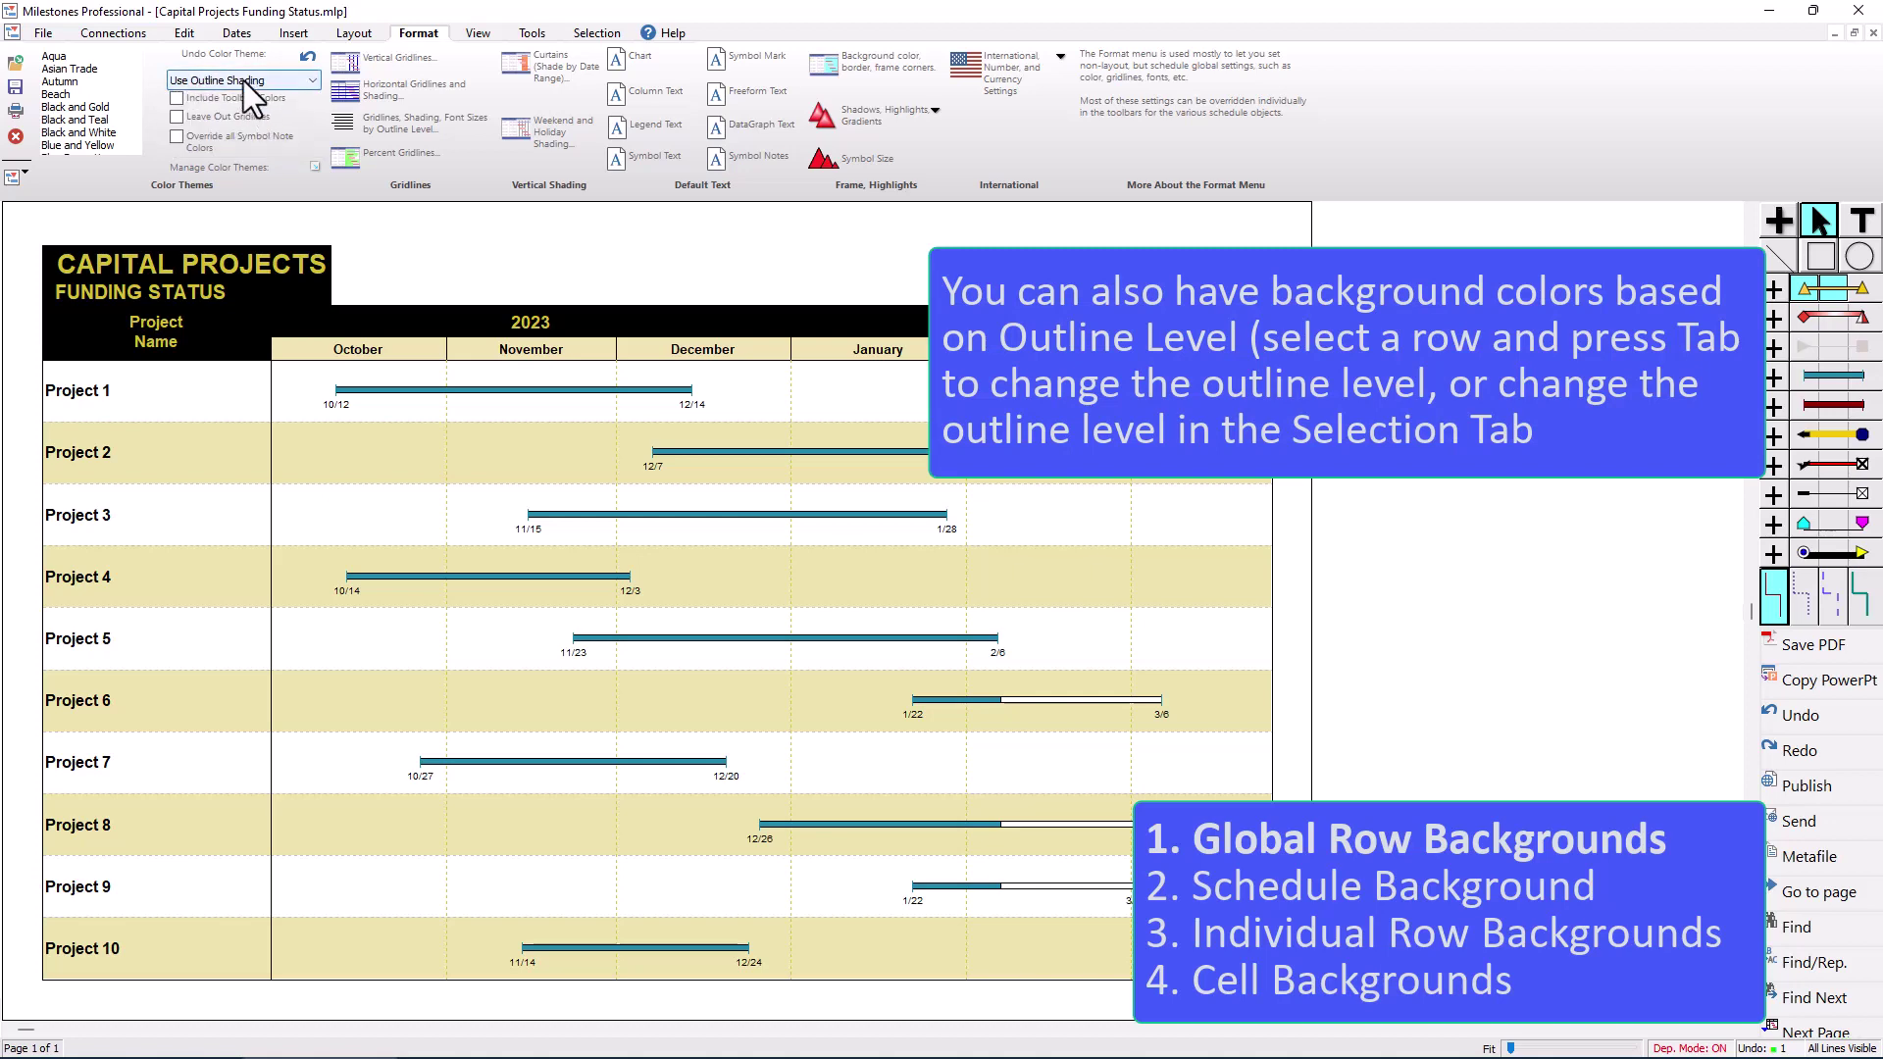
{"action": "left_click", "coordinate": [87, 145]}
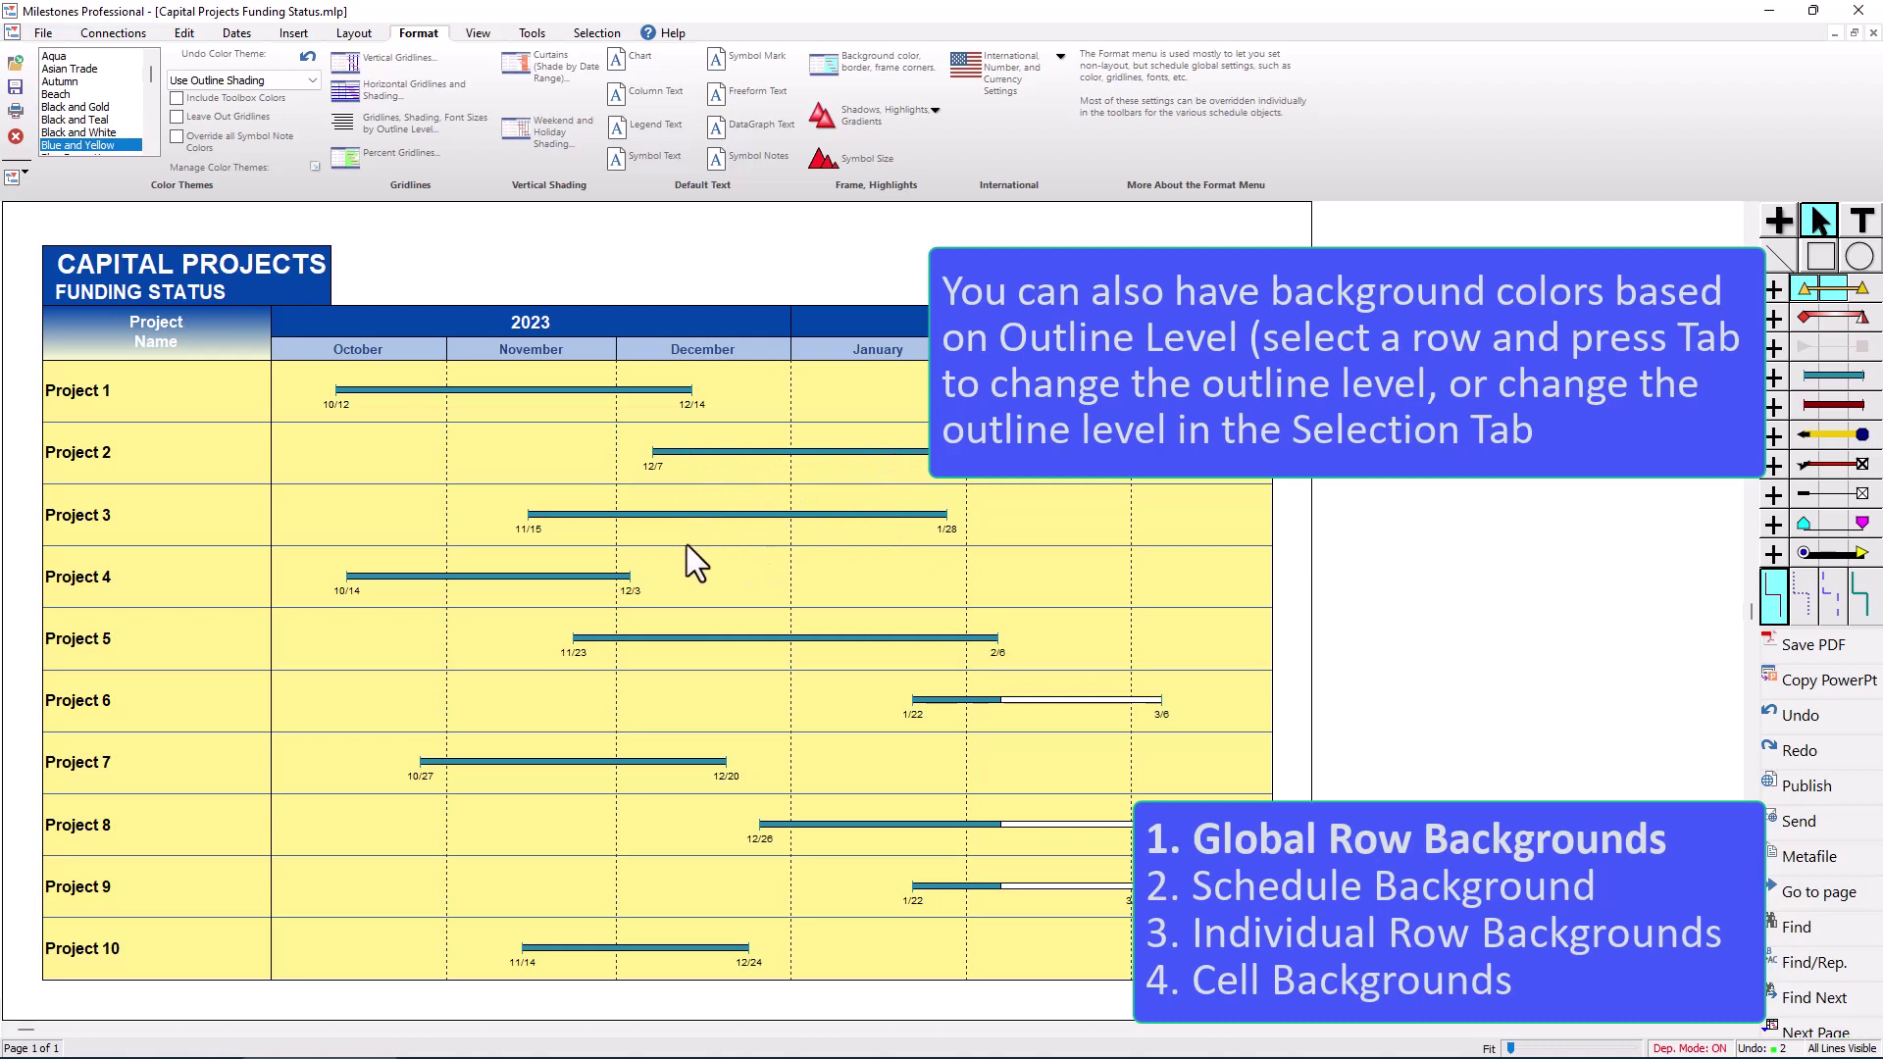
- Indent Project 2 to level 2, Project 3 to level 3 and Project 4 to level 4
{"action": "left_click", "coordinate": [207, 460]}
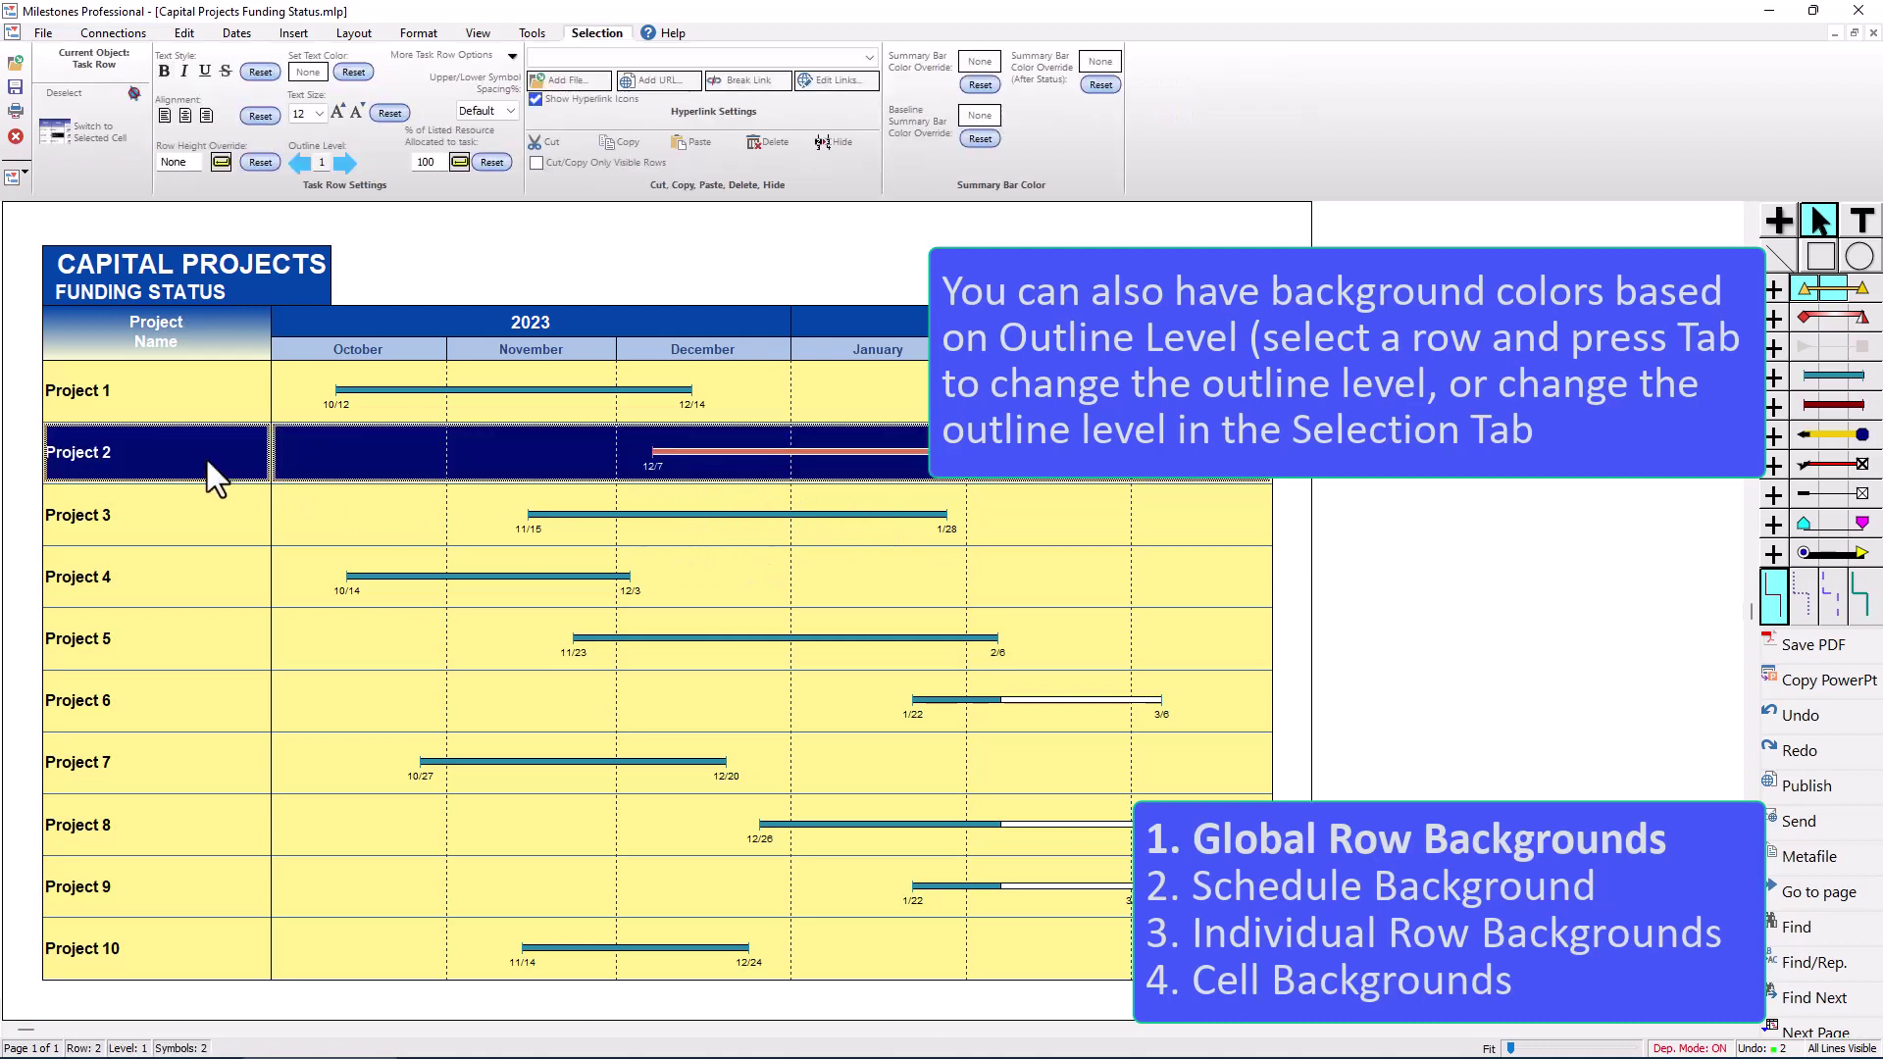
{"action": "key", "text": "Tab"}
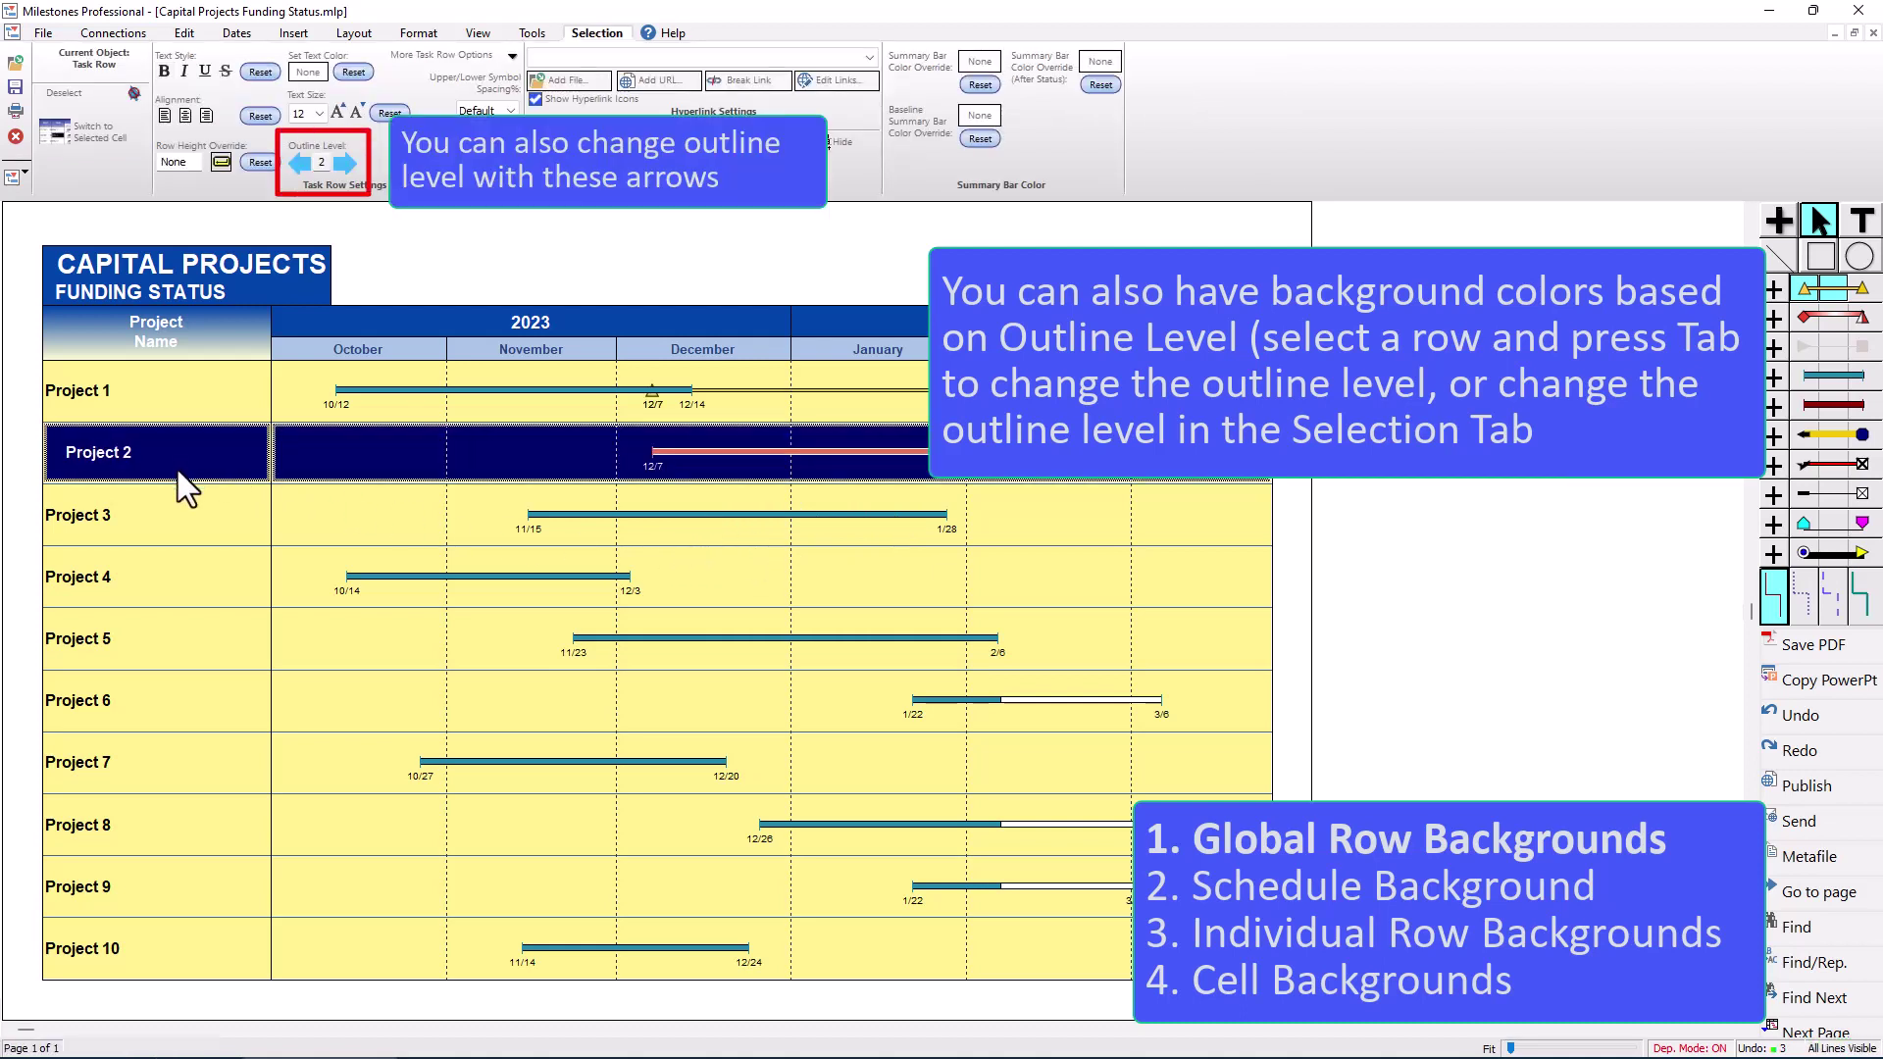
{"action": "left_click", "coordinate": [189, 527]}
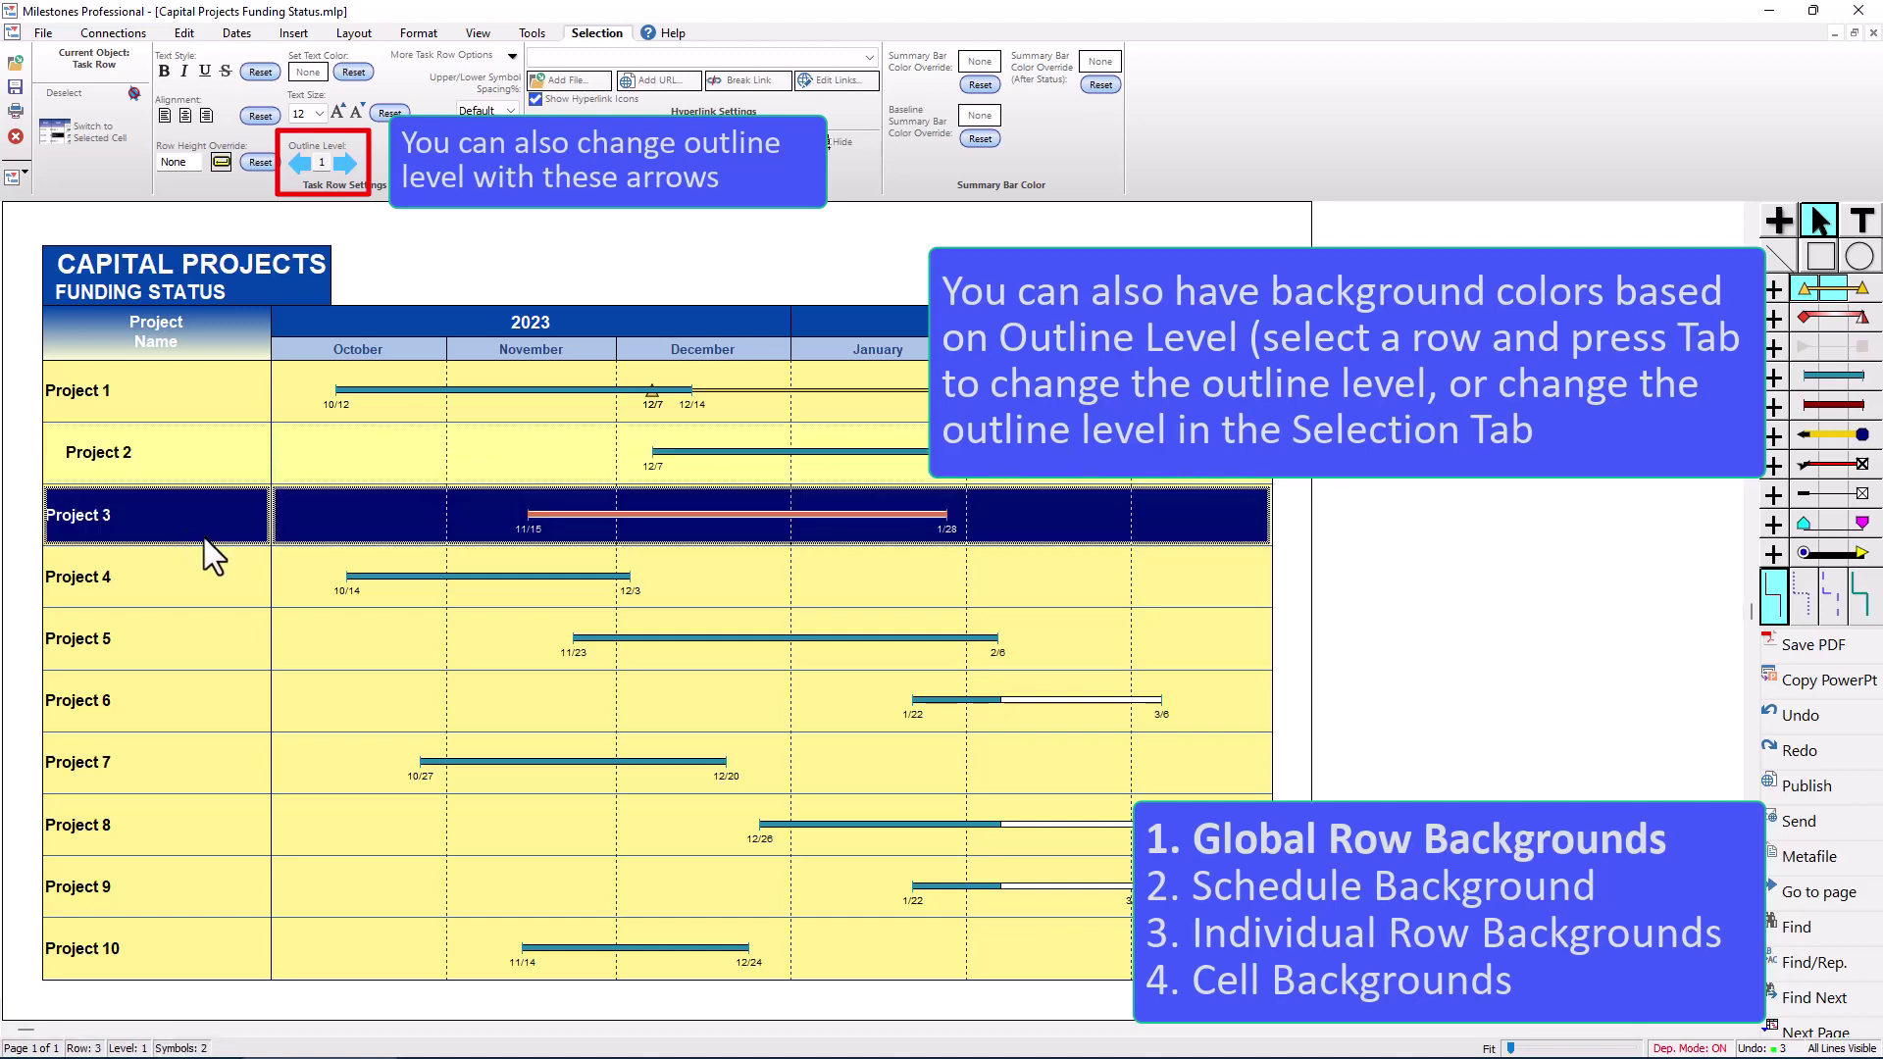
{"action": "key", "text": "Tab"}
{"action": "key", "text": "Tab"}
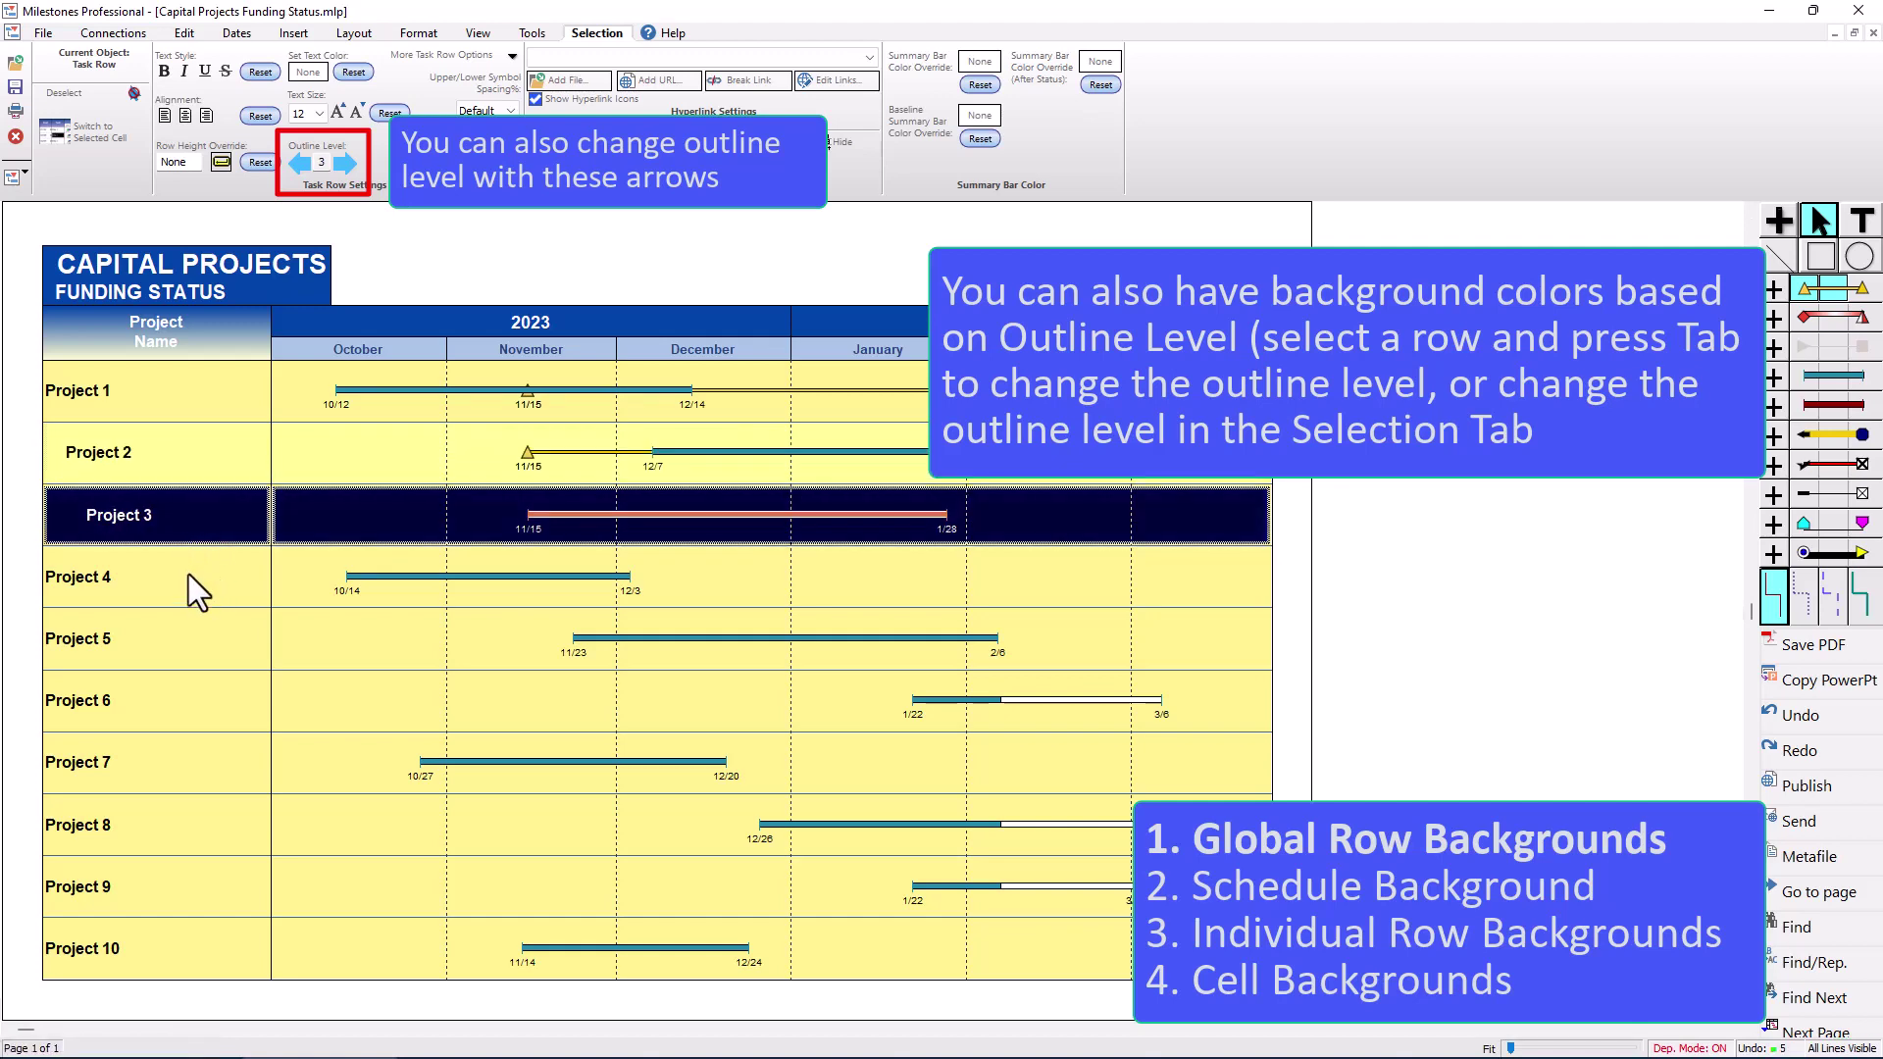
{"action": "left_click", "coordinate": [189, 574]}
{"action": "key", "text": "Tab"}
{"action": "key", "text": "Tab"}
{"action": "key", "text": "Tab"}
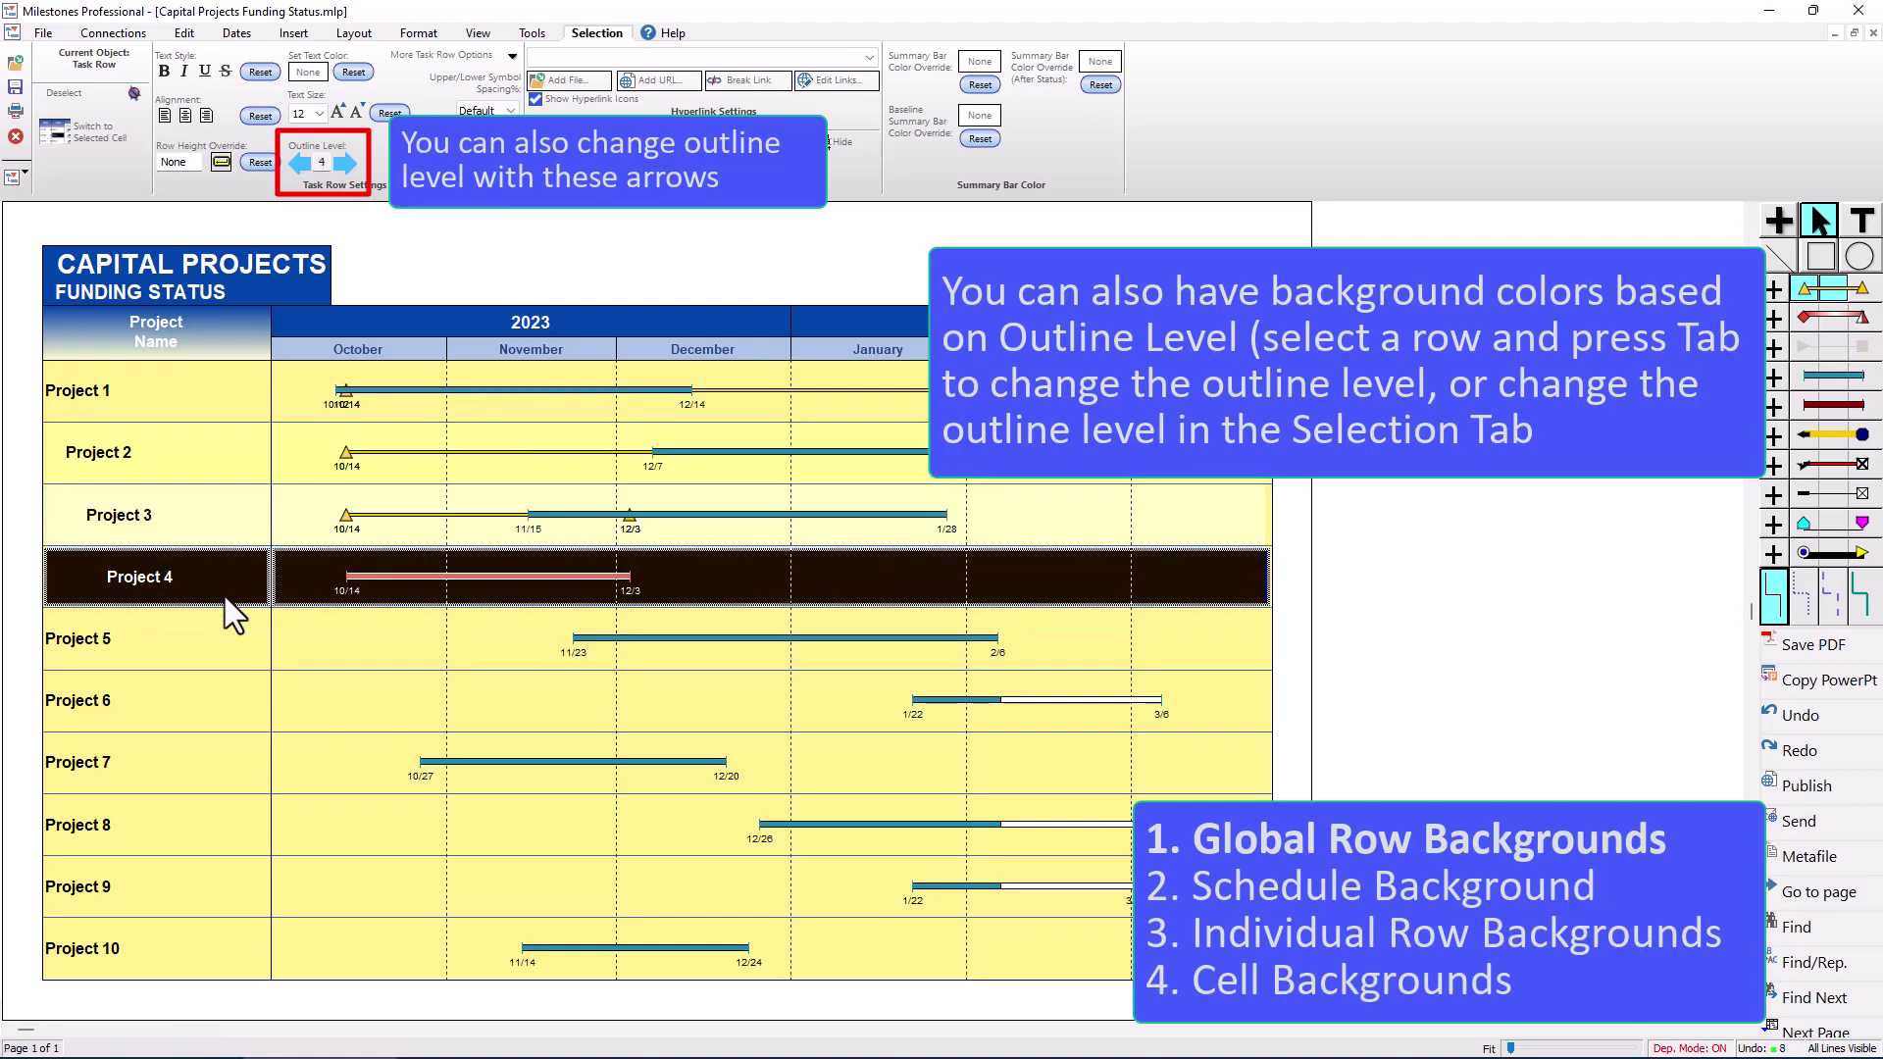
{"action": "left_click", "coordinate": [224, 685]}
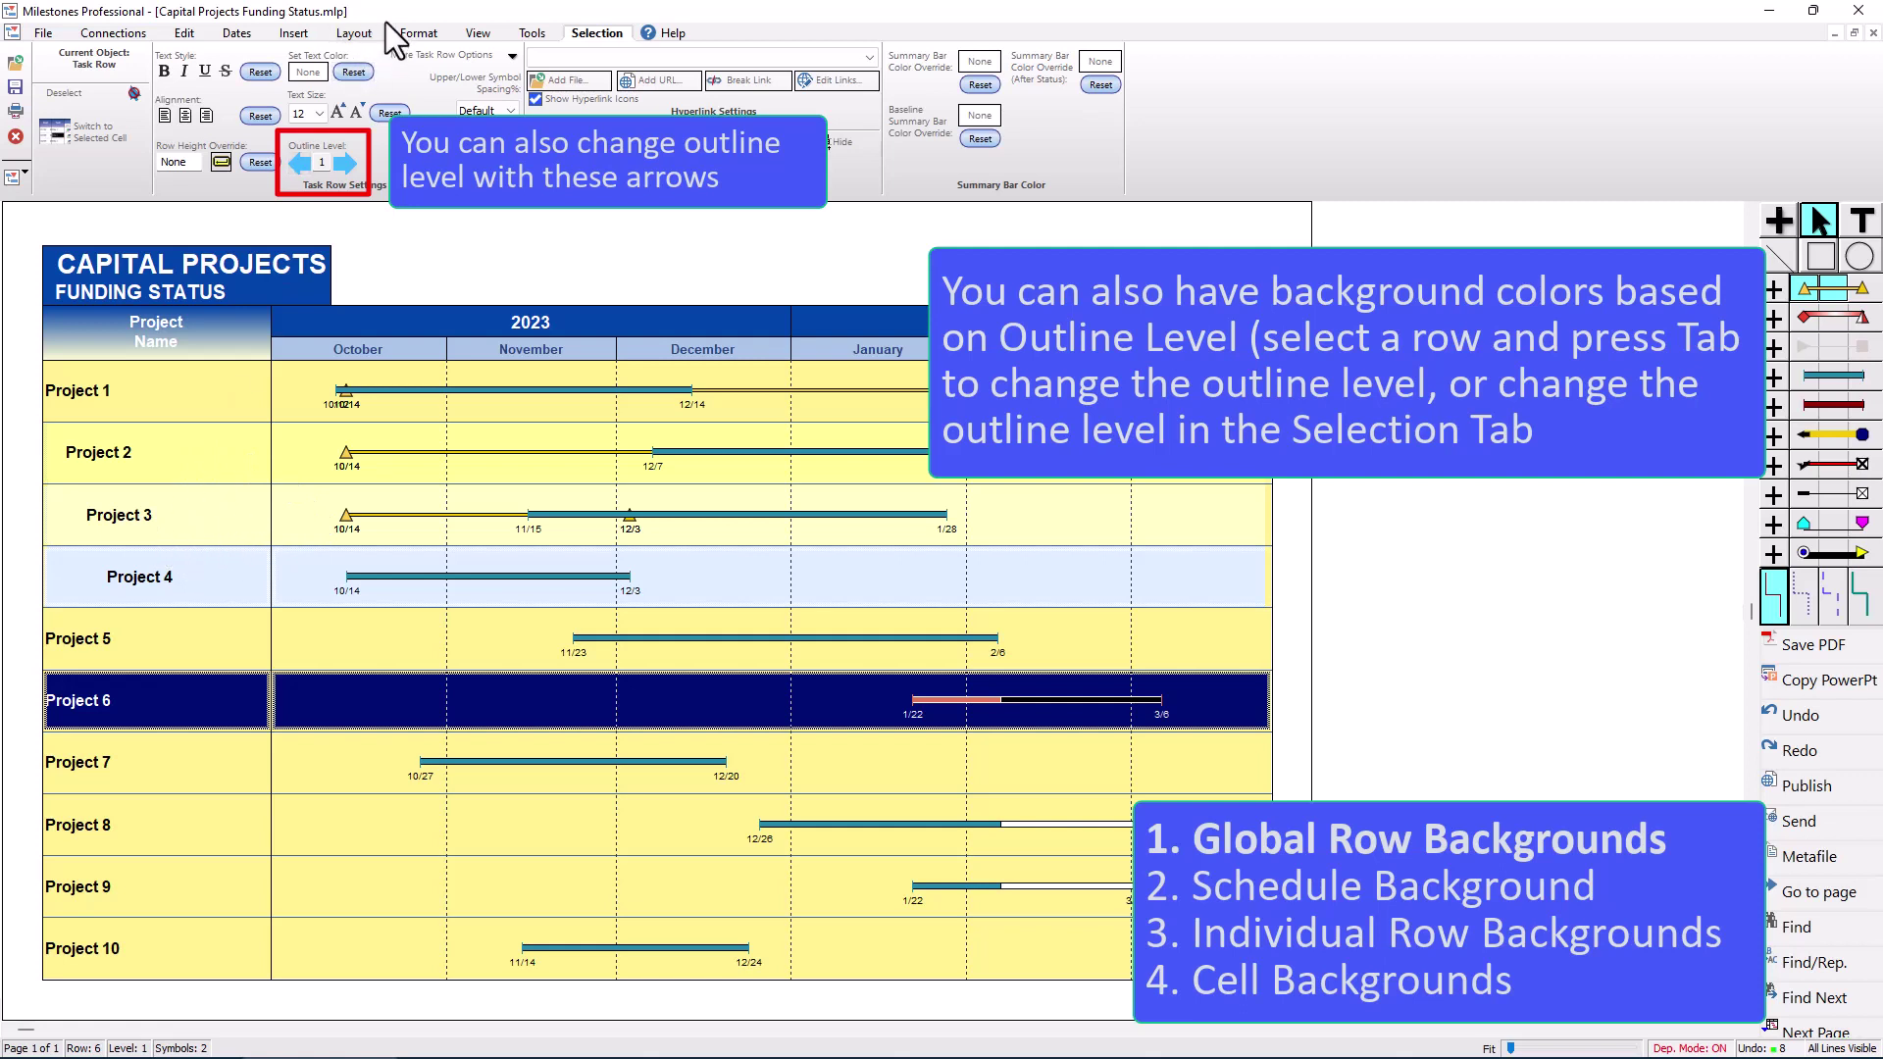
- Review the shade colours of outline levels 1–4 in Outline Level Properties, then close it unchanged
{"action": "left_click", "coordinate": [419, 33]}
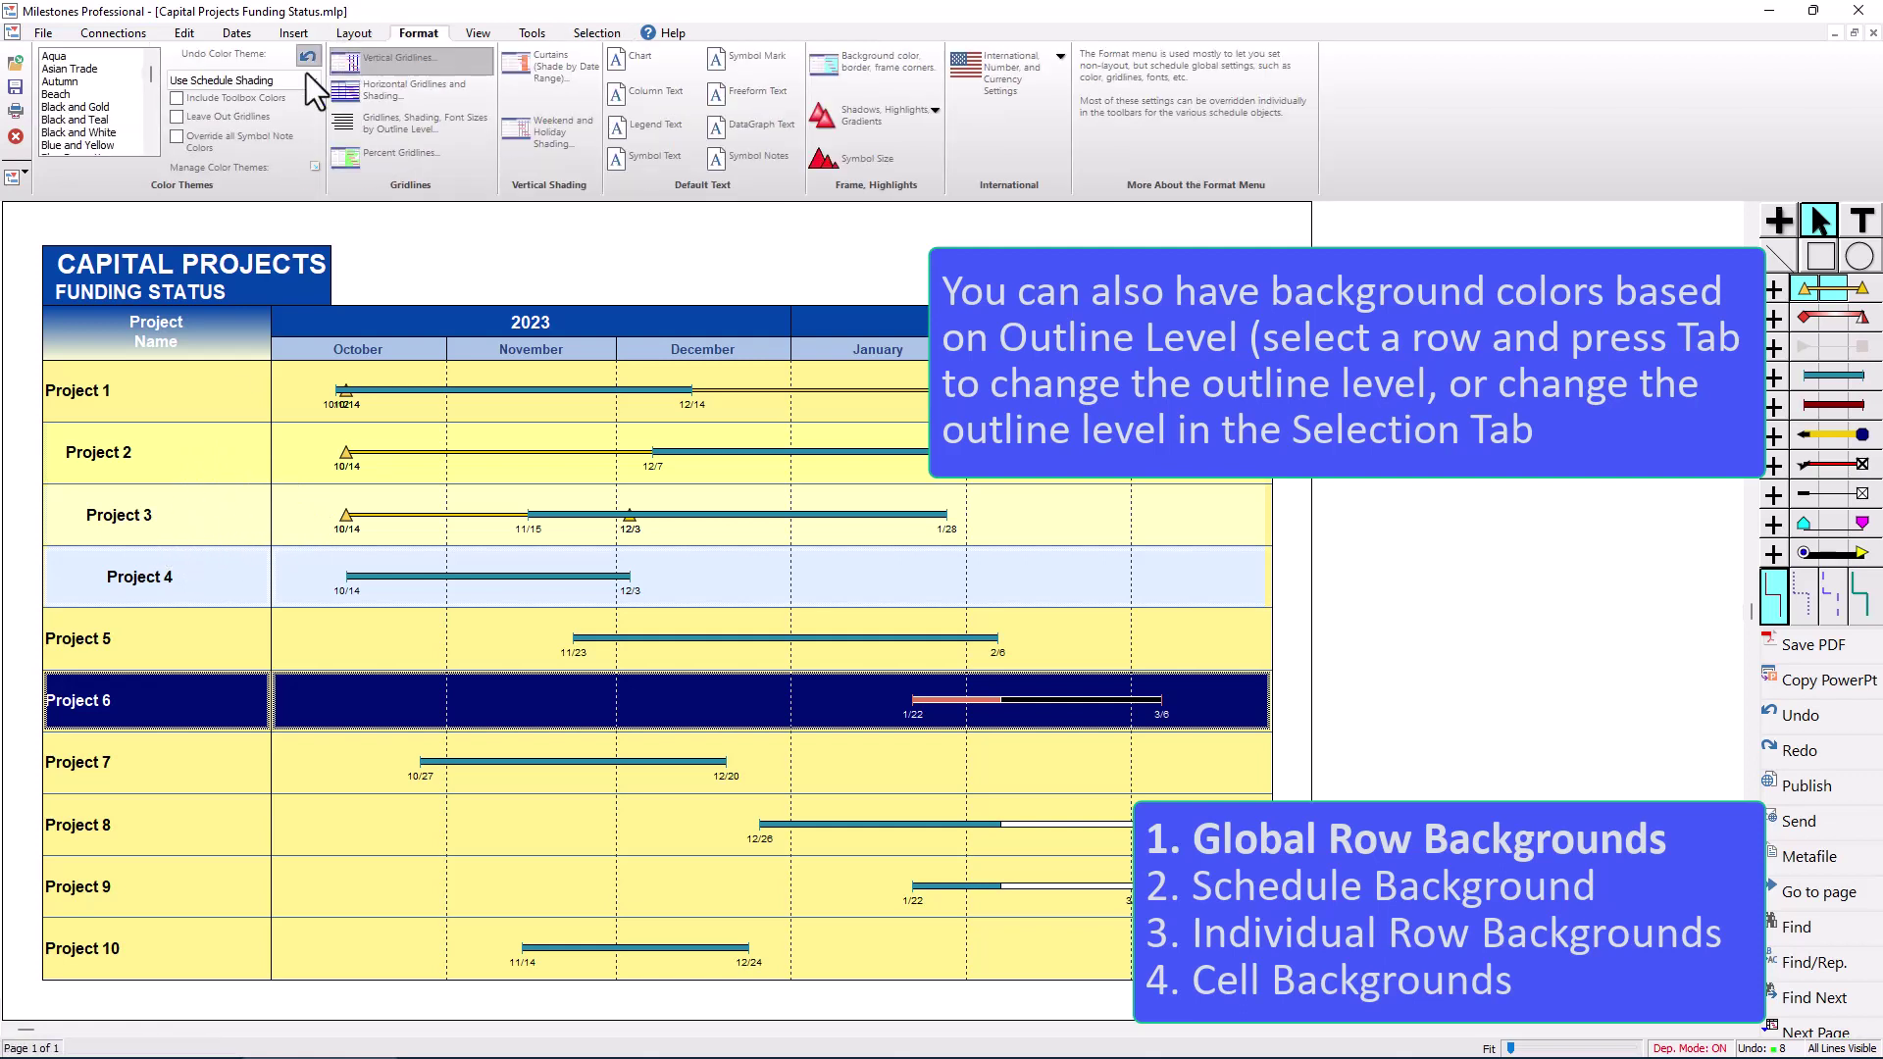
{"action": "left_click", "coordinate": [247, 82]}
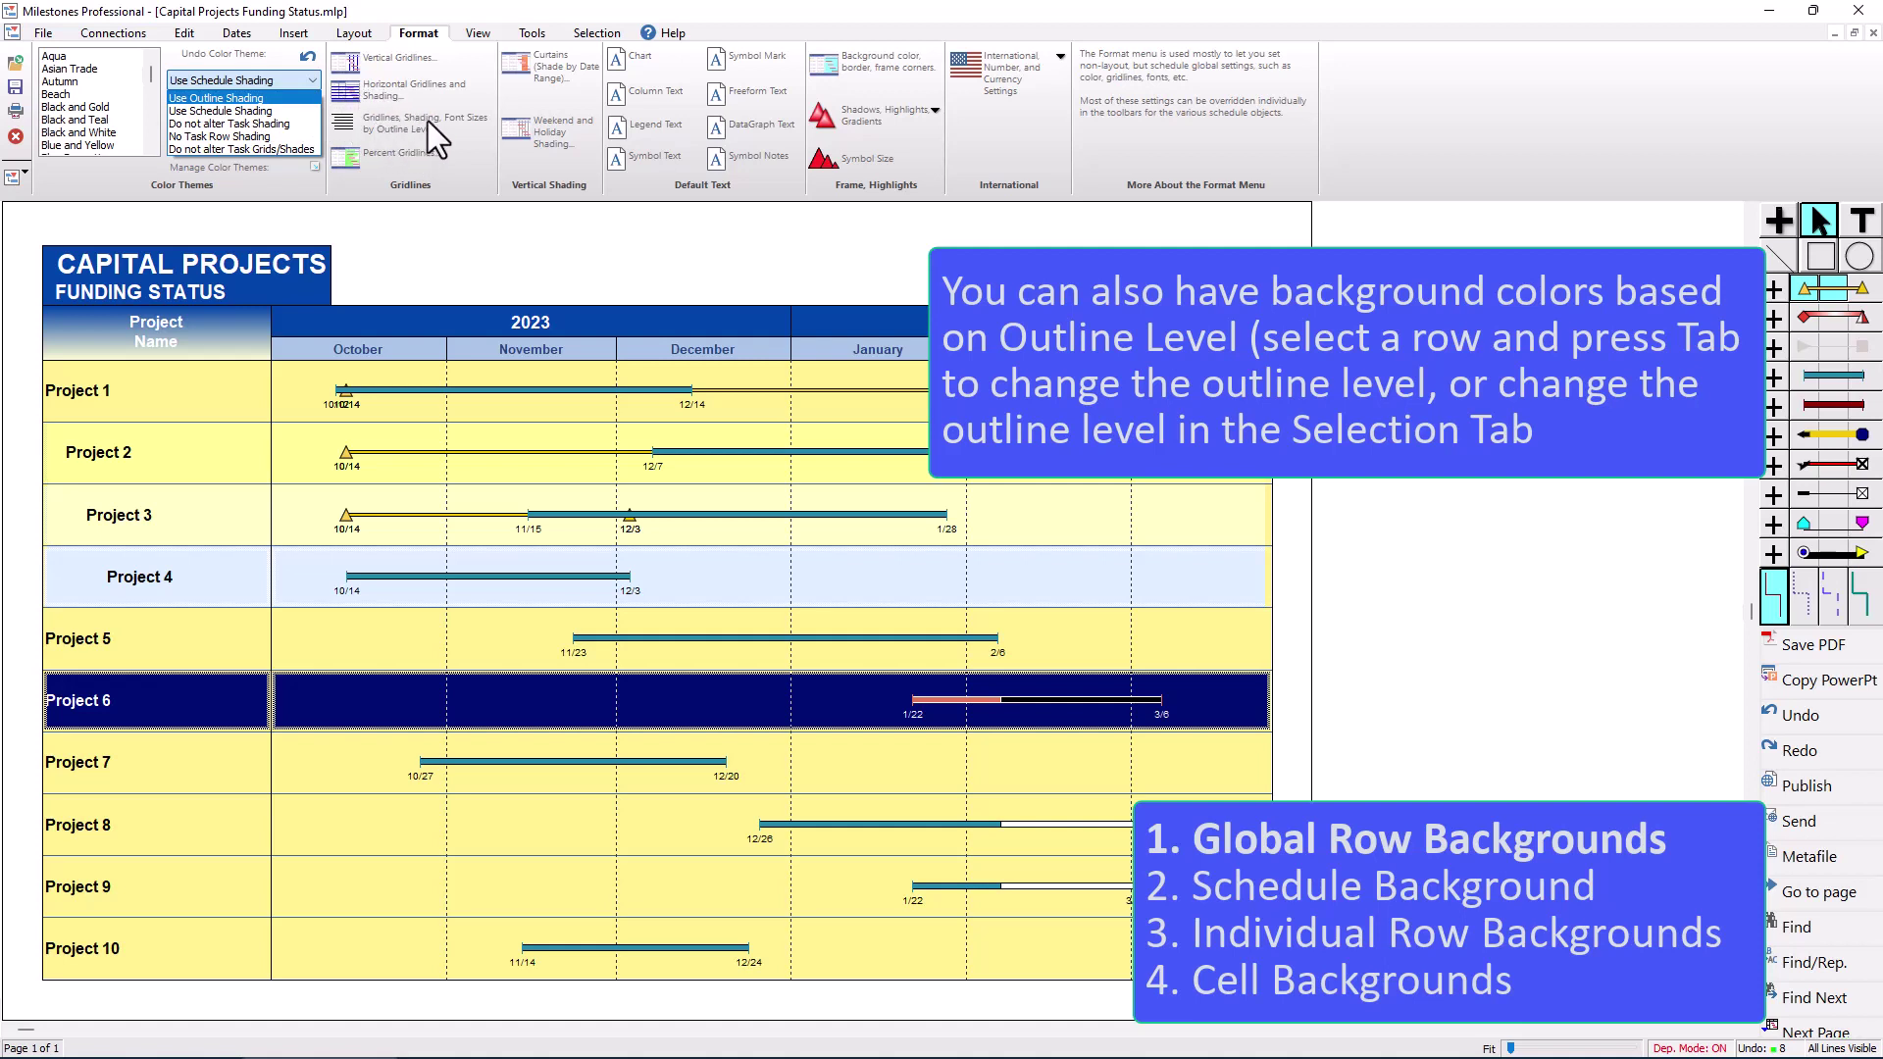
{"action": "left_click", "coordinate": [394, 125]}
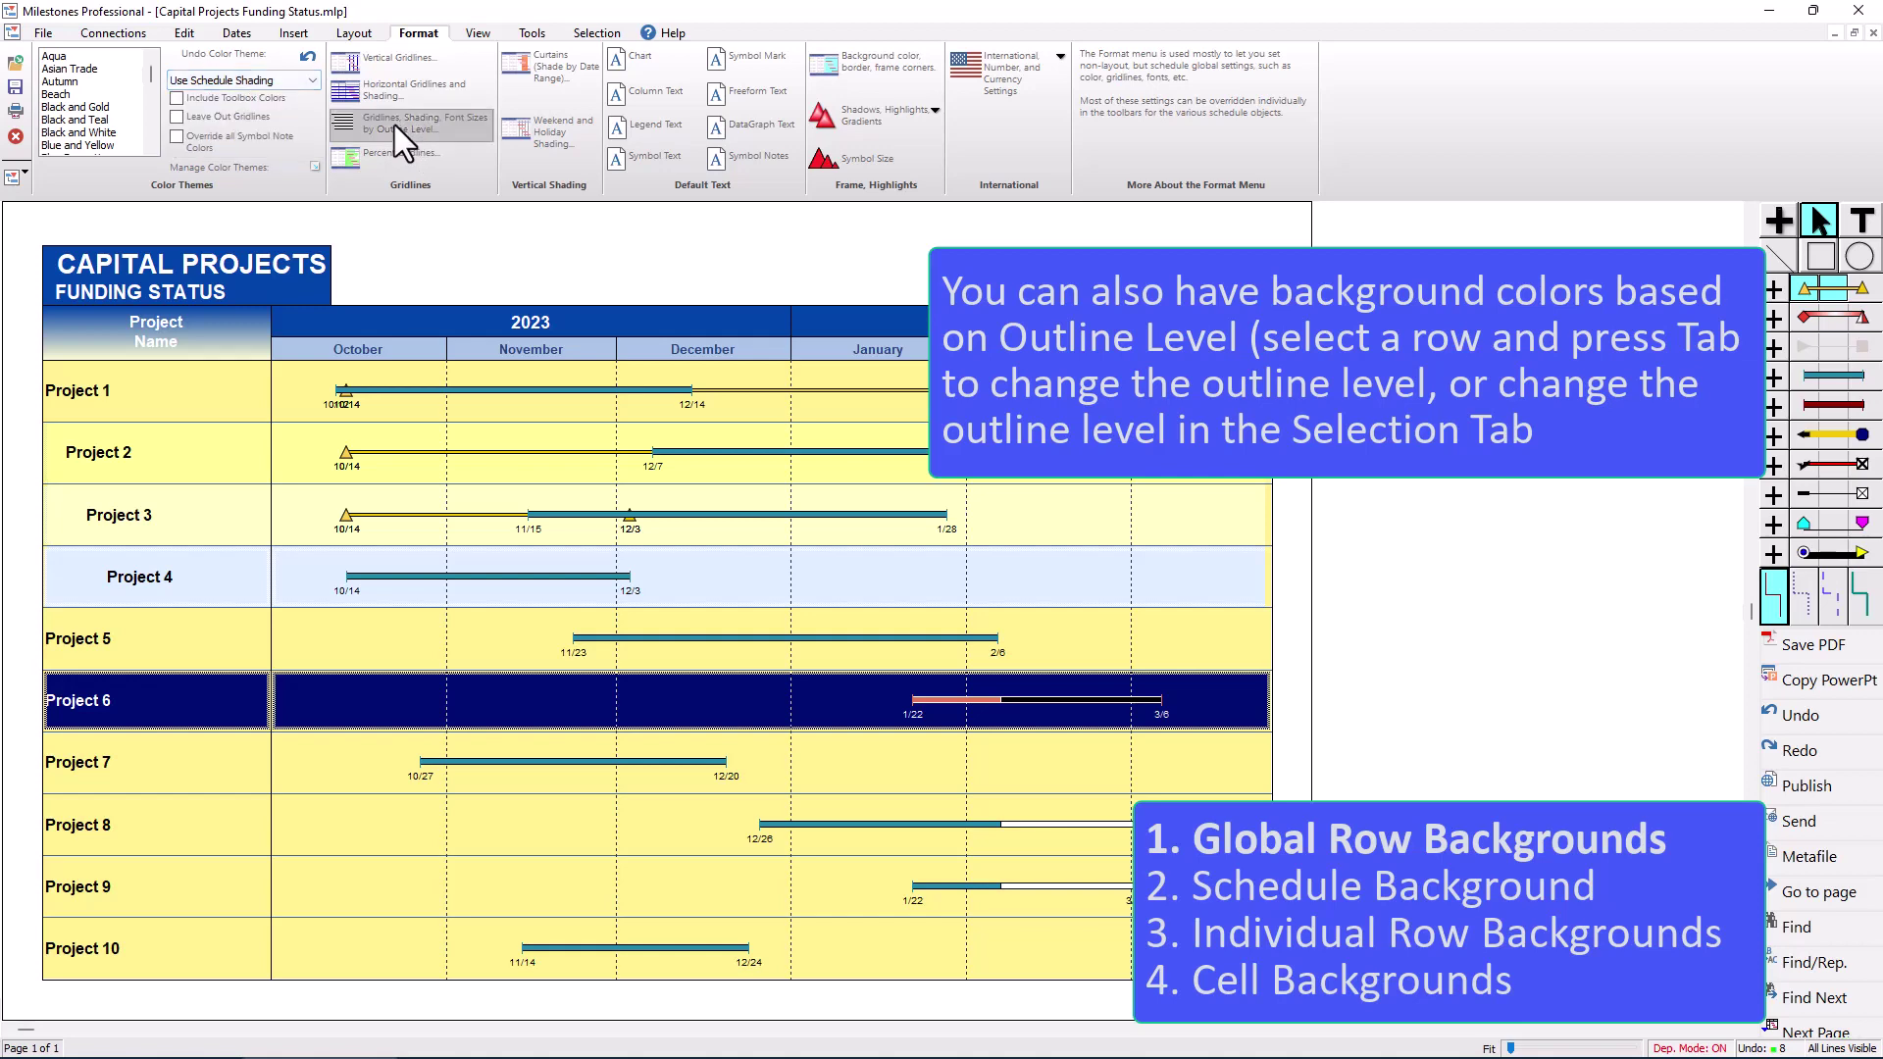
{"action": "left_click", "coordinate": [394, 126]}
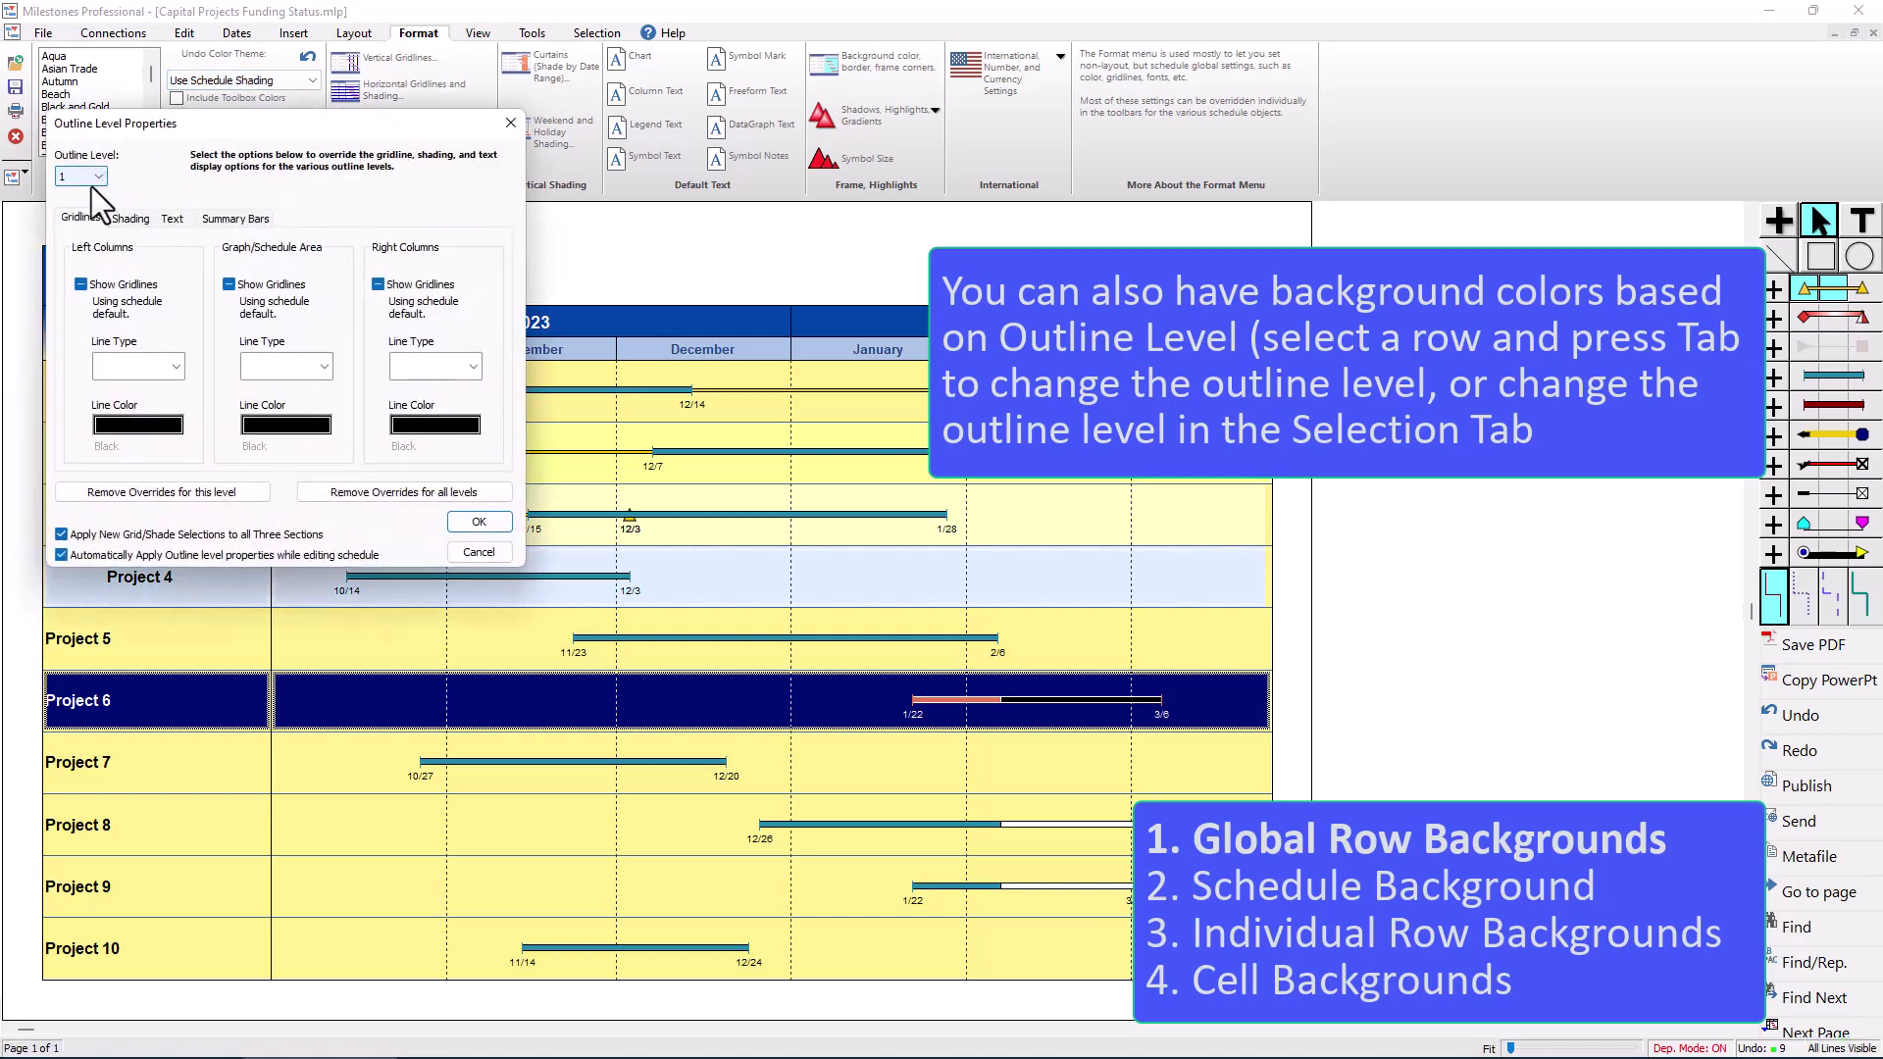
{"action": "left_click", "coordinate": [131, 224]}
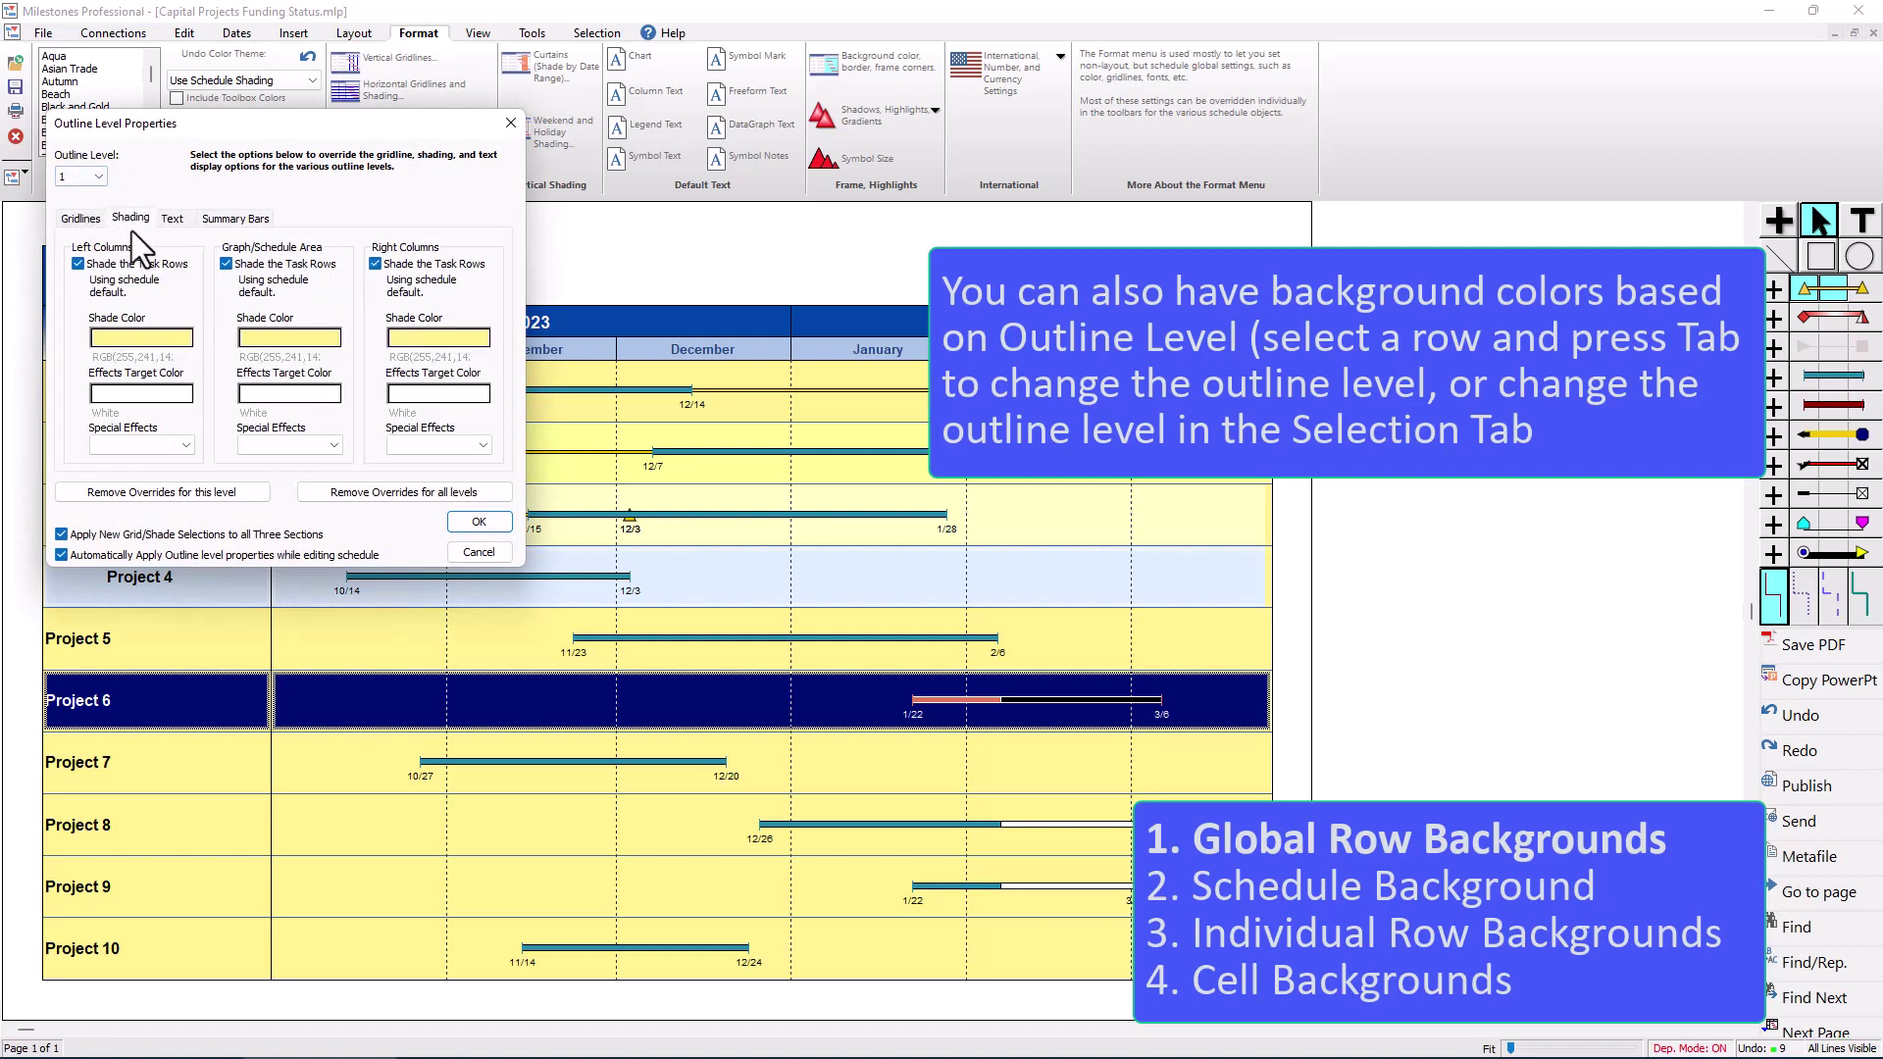
{"action": "left_click", "coordinate": [102, 180]}
{"action": "left_click", "coordinate": [78, 206]}
{"action": "left_click", "coordinate": [96, 174]}
{"action": "left_click", "coordinate": [91, 222]}
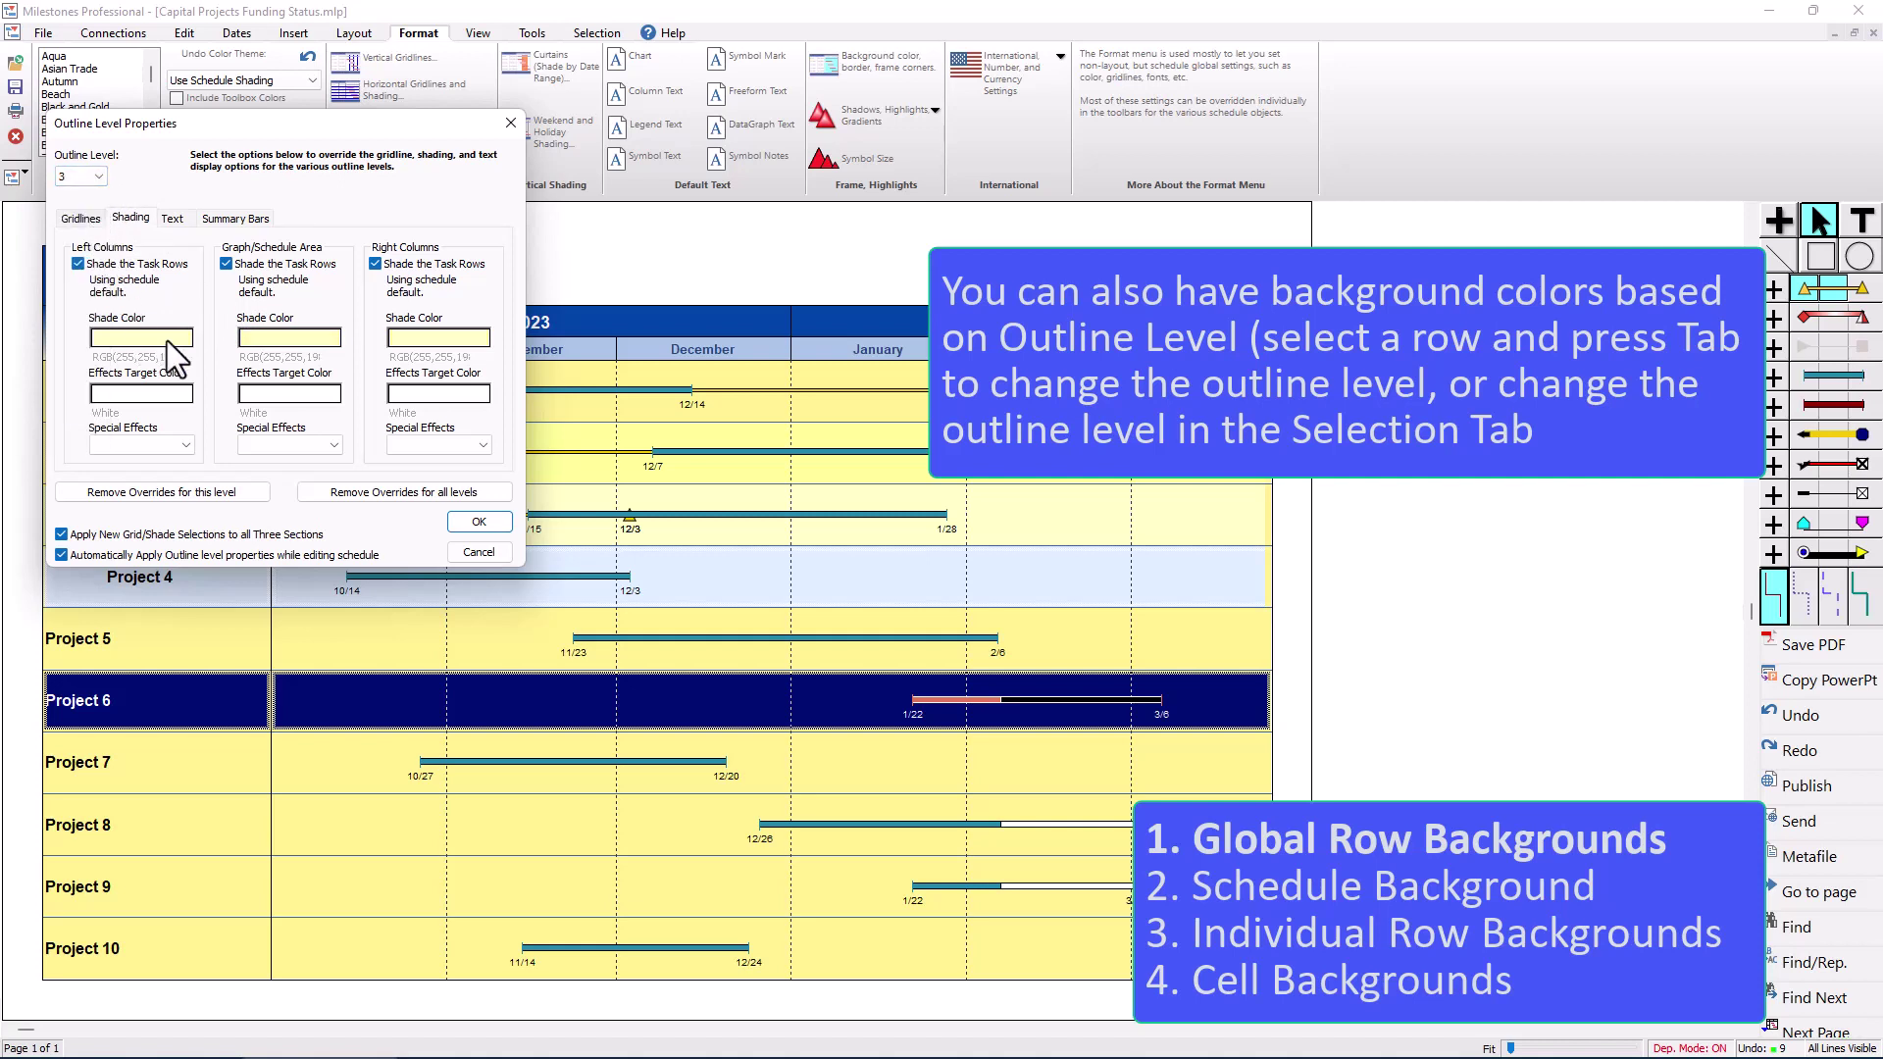
{"action": "left_click", "coordinate": [95, 176]}
{"action": "left_click", "coordinate": [92, 232]}
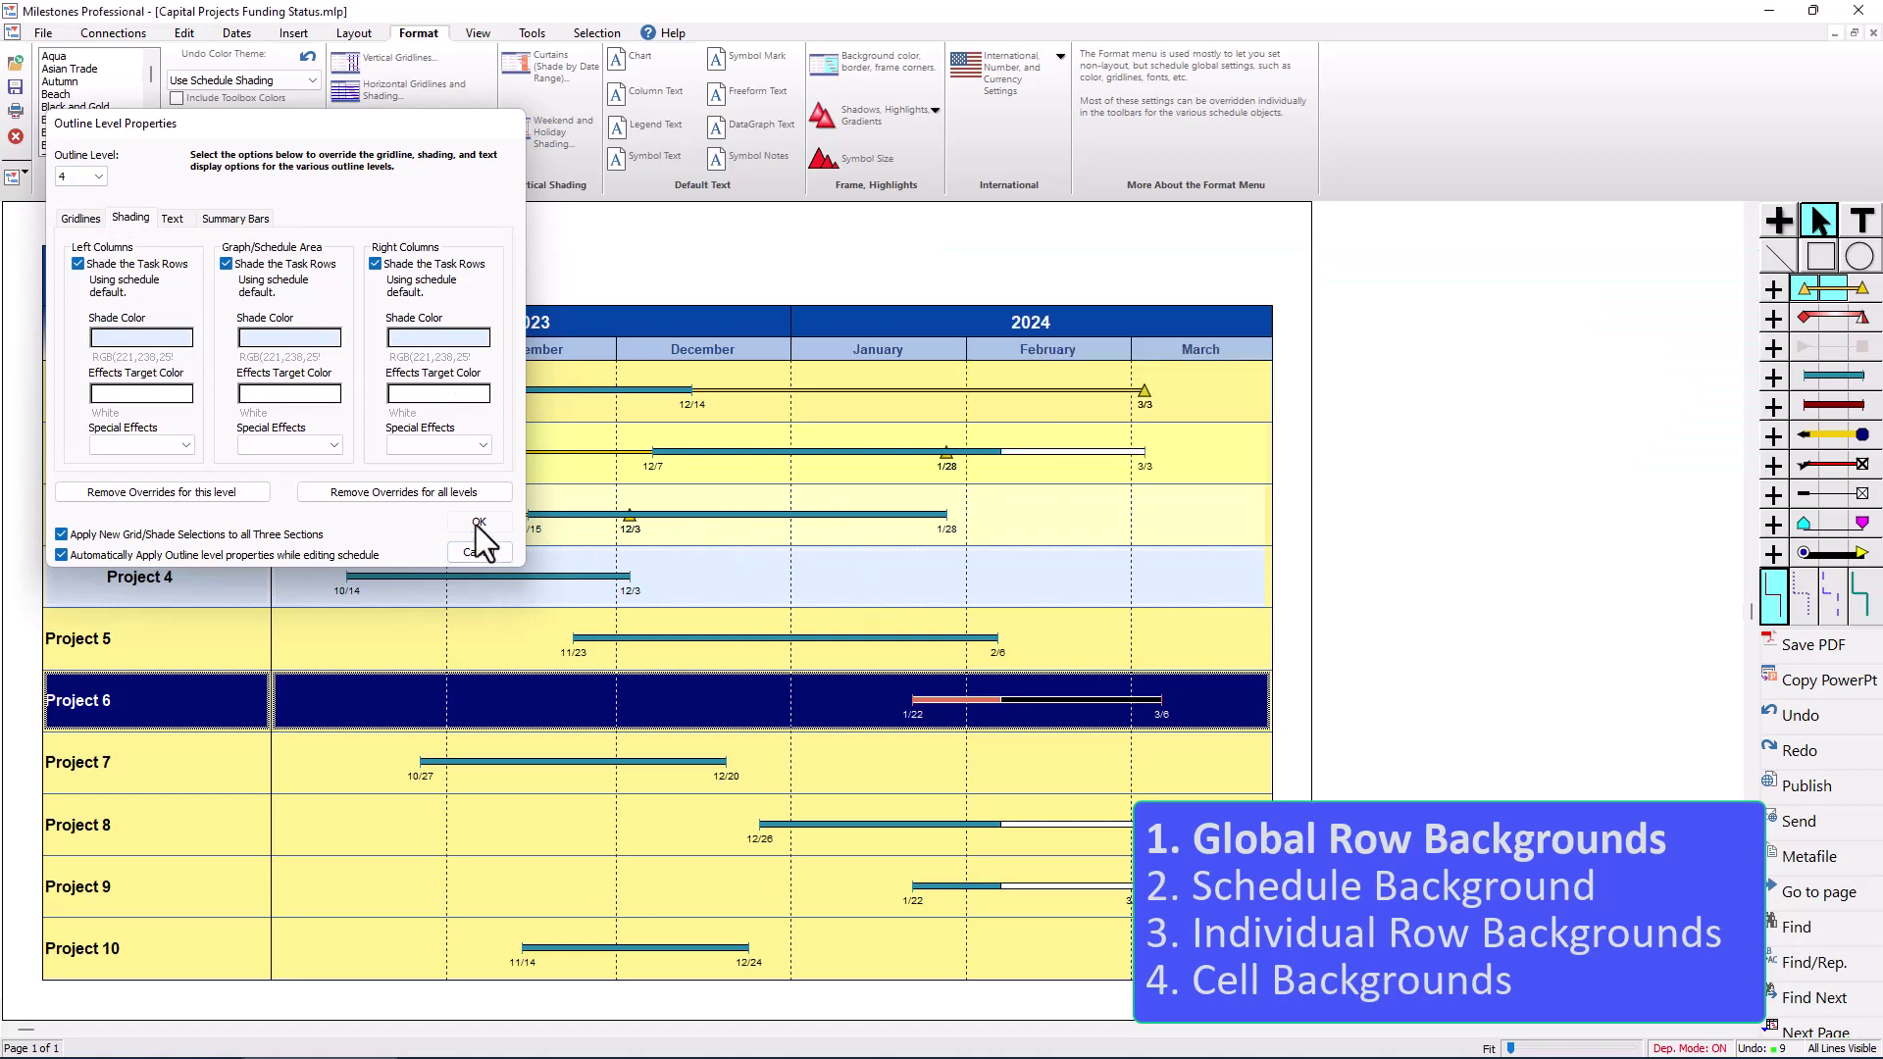
{"action": "left_click", "coordinate": [476, 524]}
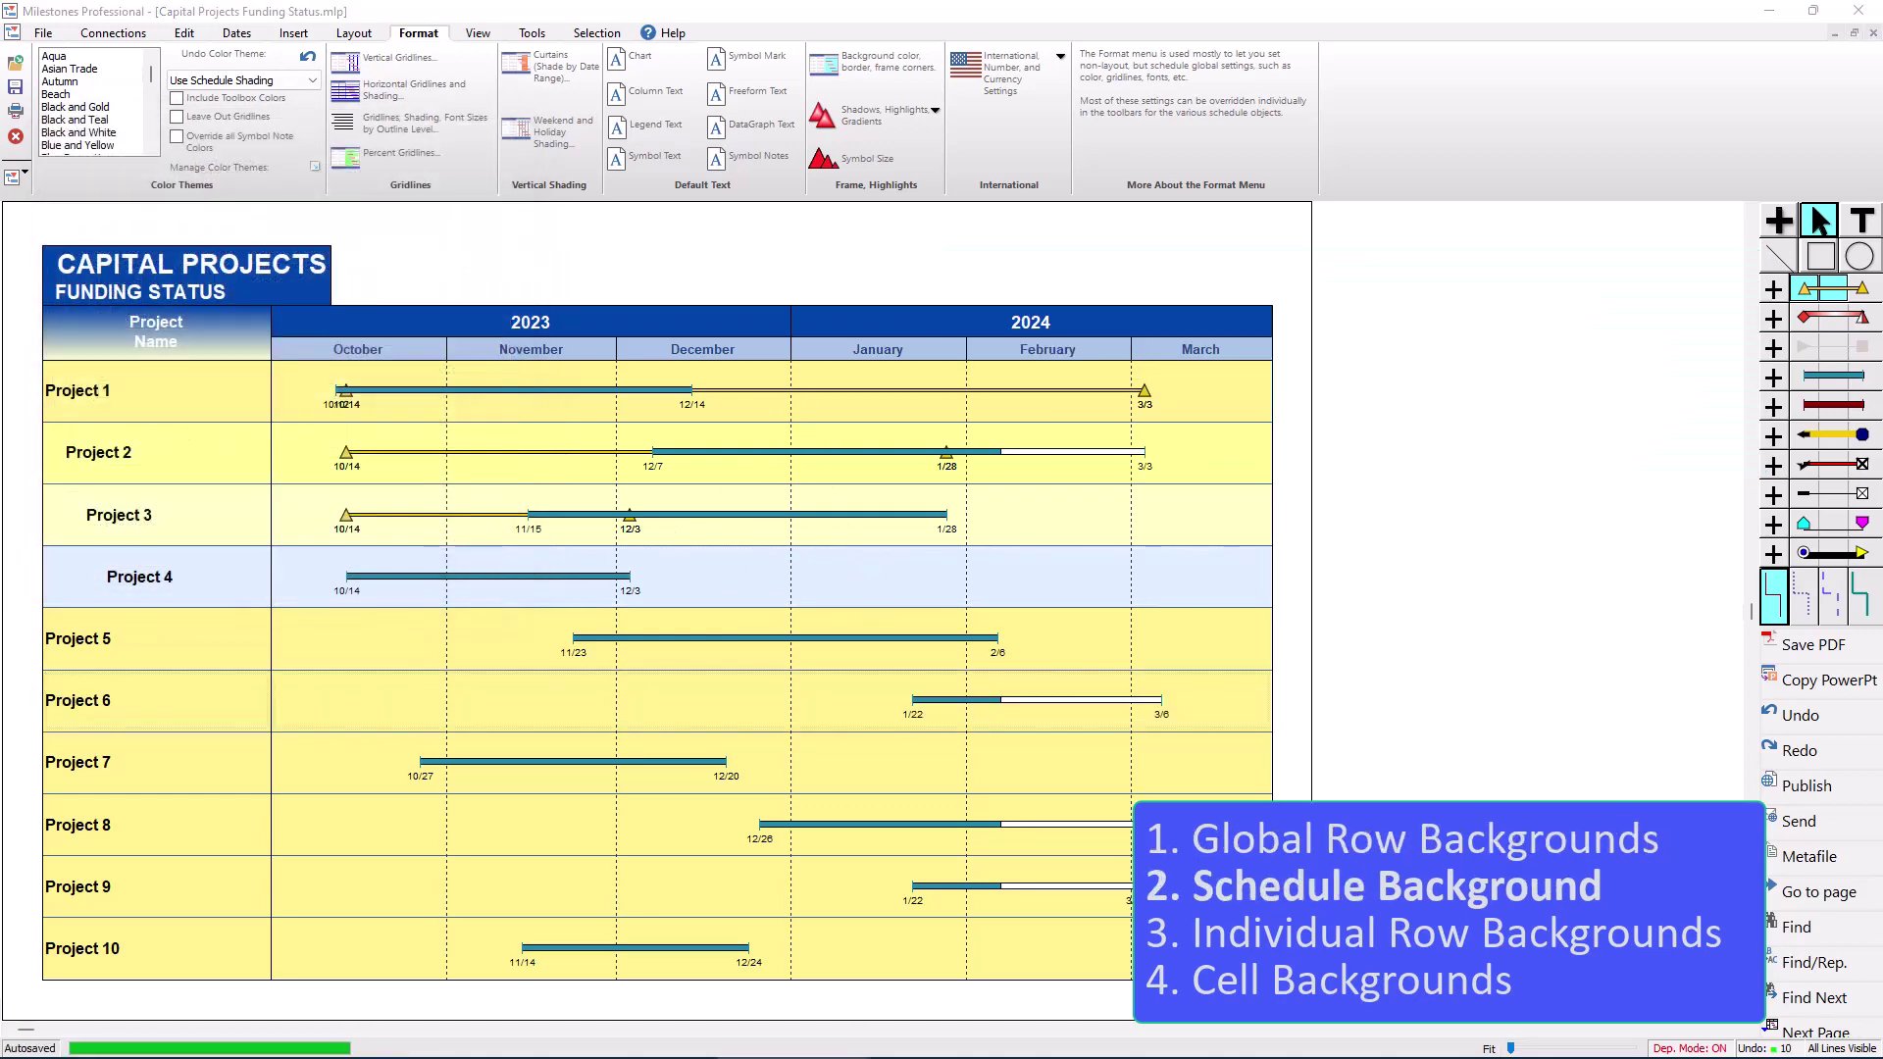
- Outdent Projects 4, 3 and 2 back to outline level 1 so all rows share one shade
{"action": "left_click", "coordinate": [208, 564]}
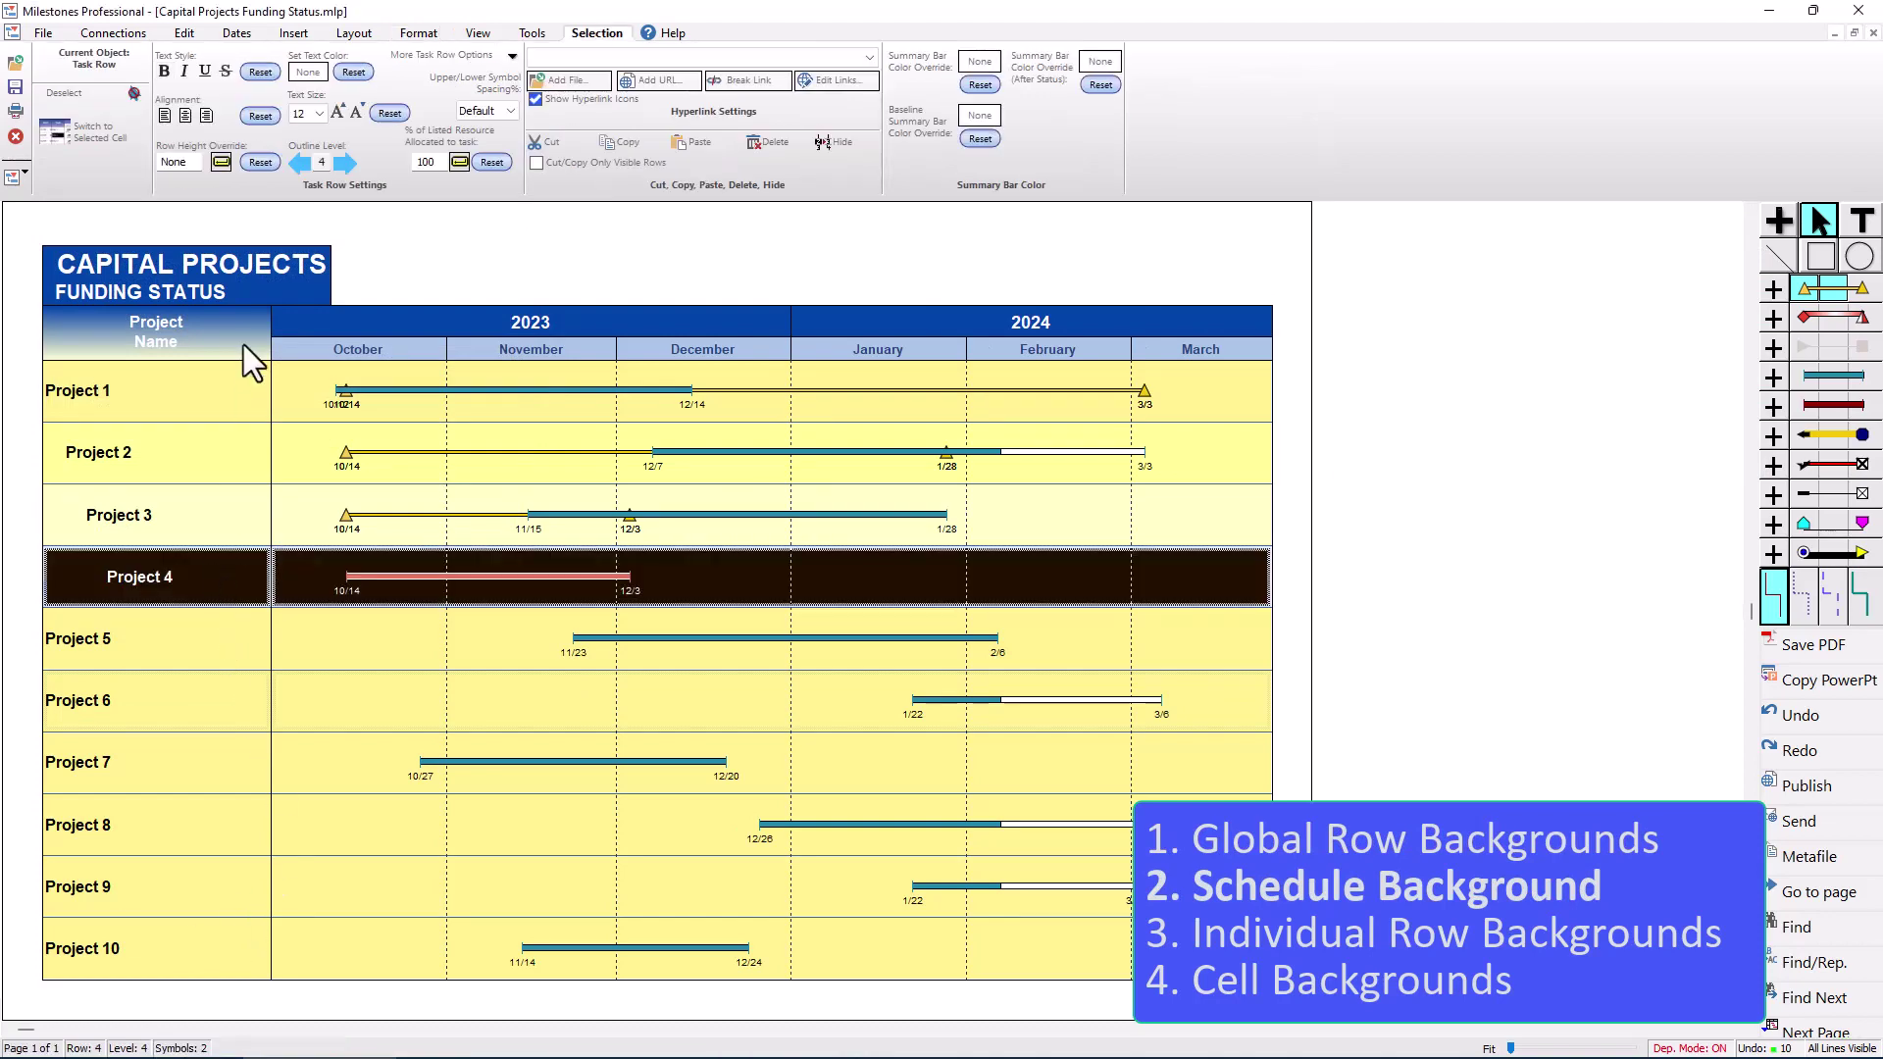
{"action": "left_click", "coordinate": [303, 162]}
{"action": "left_click", "coordinate": [303, 162]}
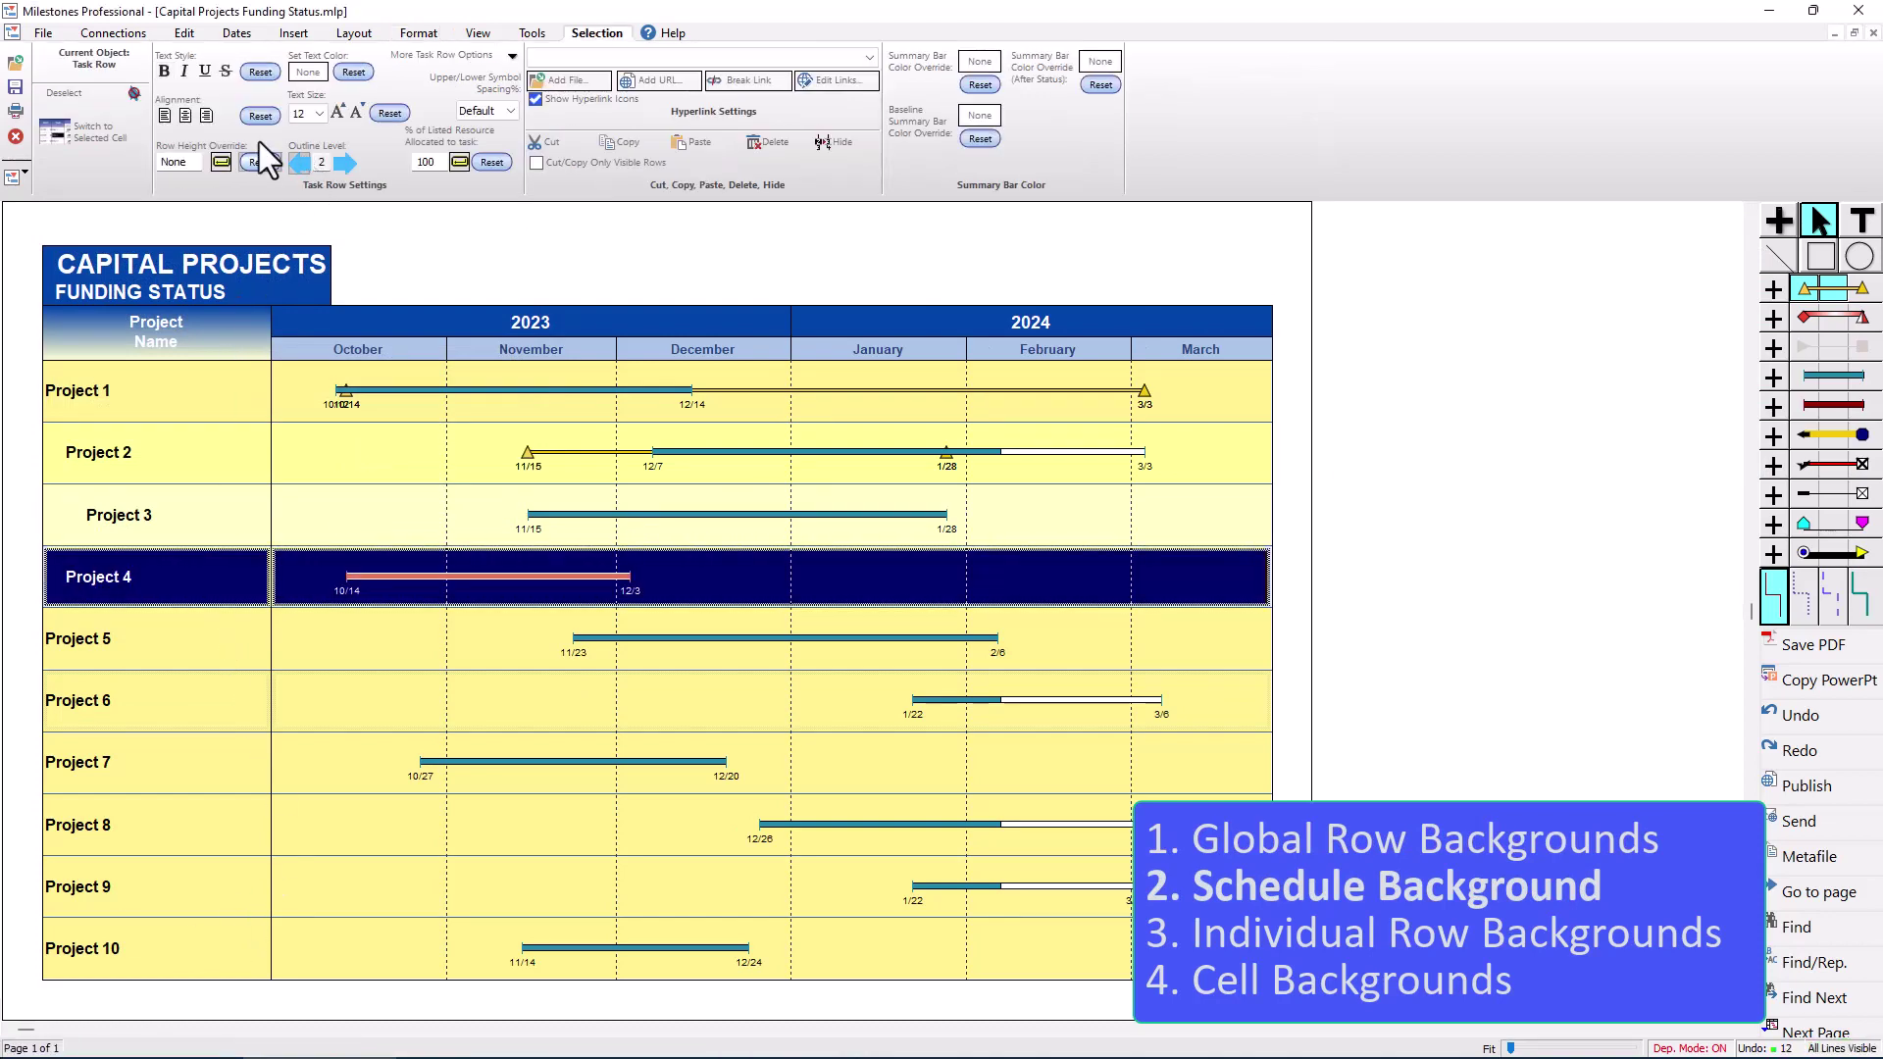
{"action": "left_click", "coordinate": [164, 543]}
{"action": "left_click", "coordinate": [163, 512]}
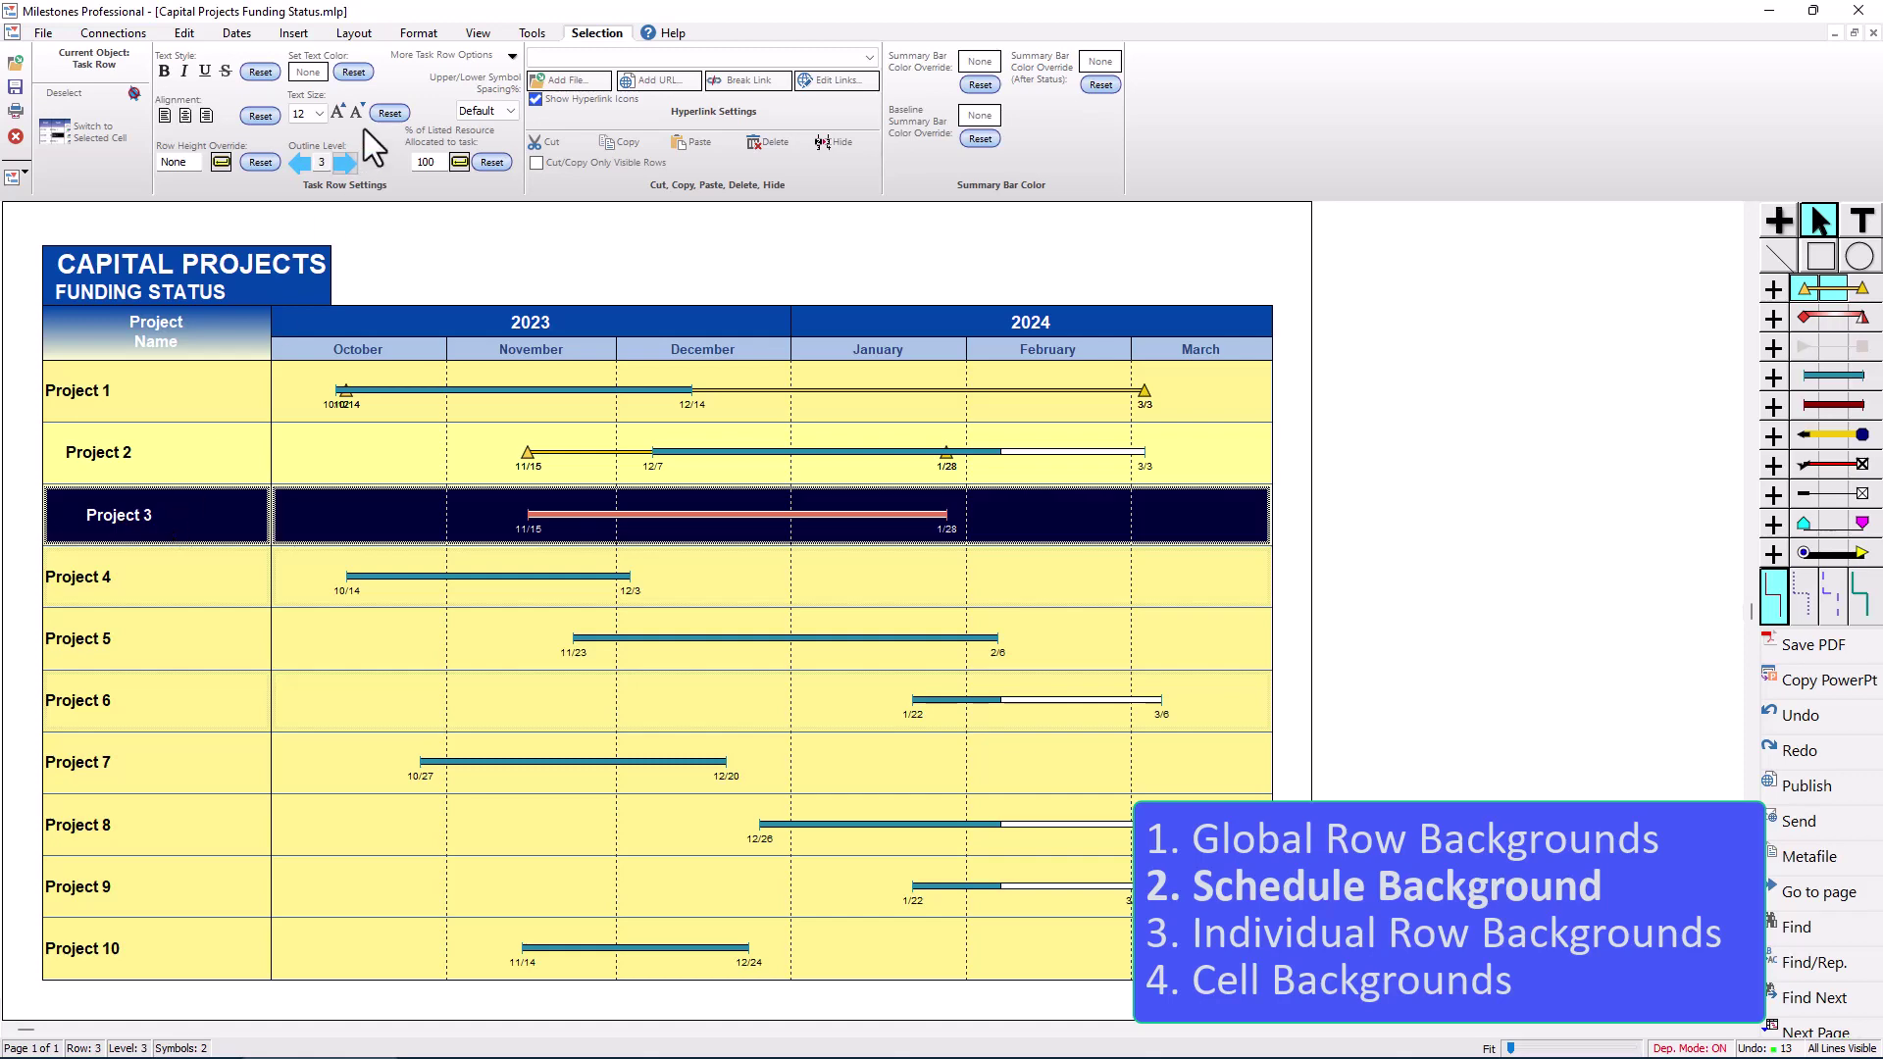
{"action": "left_click", "coordinate": [299, 163]}
{"action": "left_click", "coordinate": [298, 164]}
{"action": "left_click", "coordinate": [169, 437]}
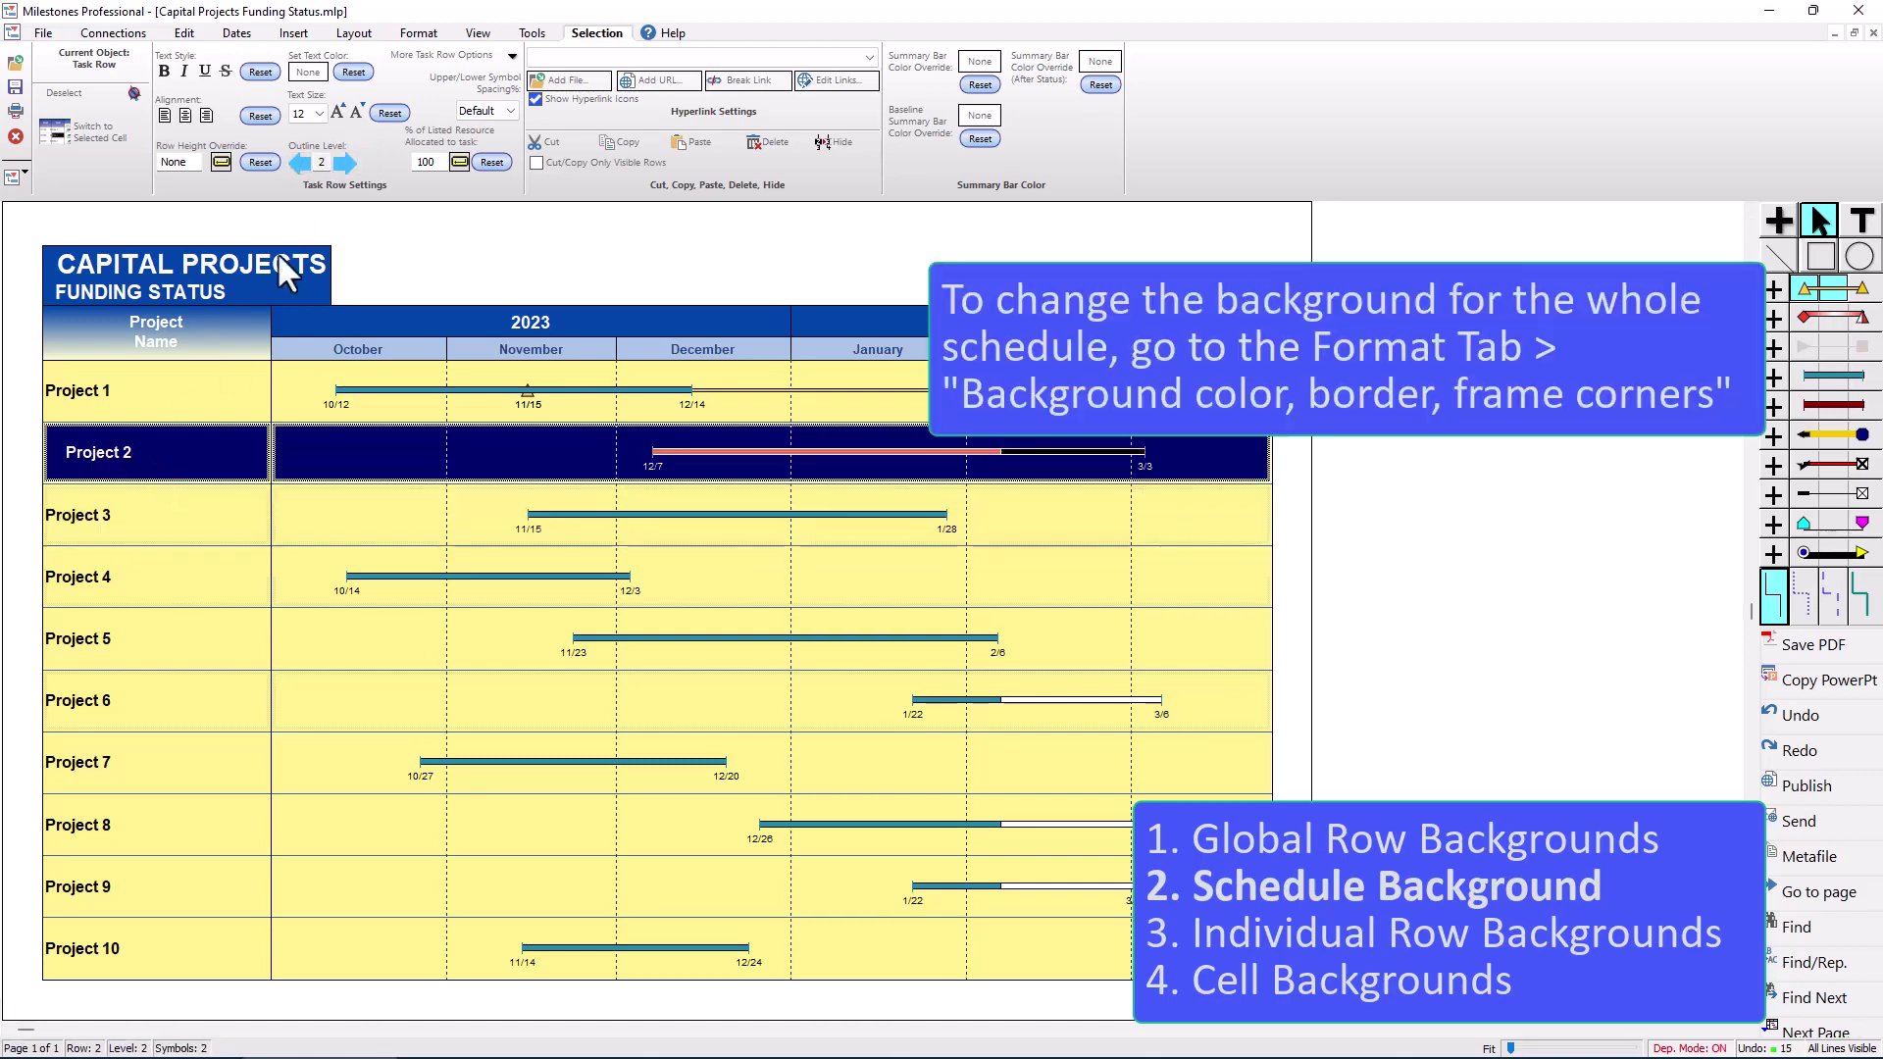
{"action": "left_click", "coordinate": [303, 165]}
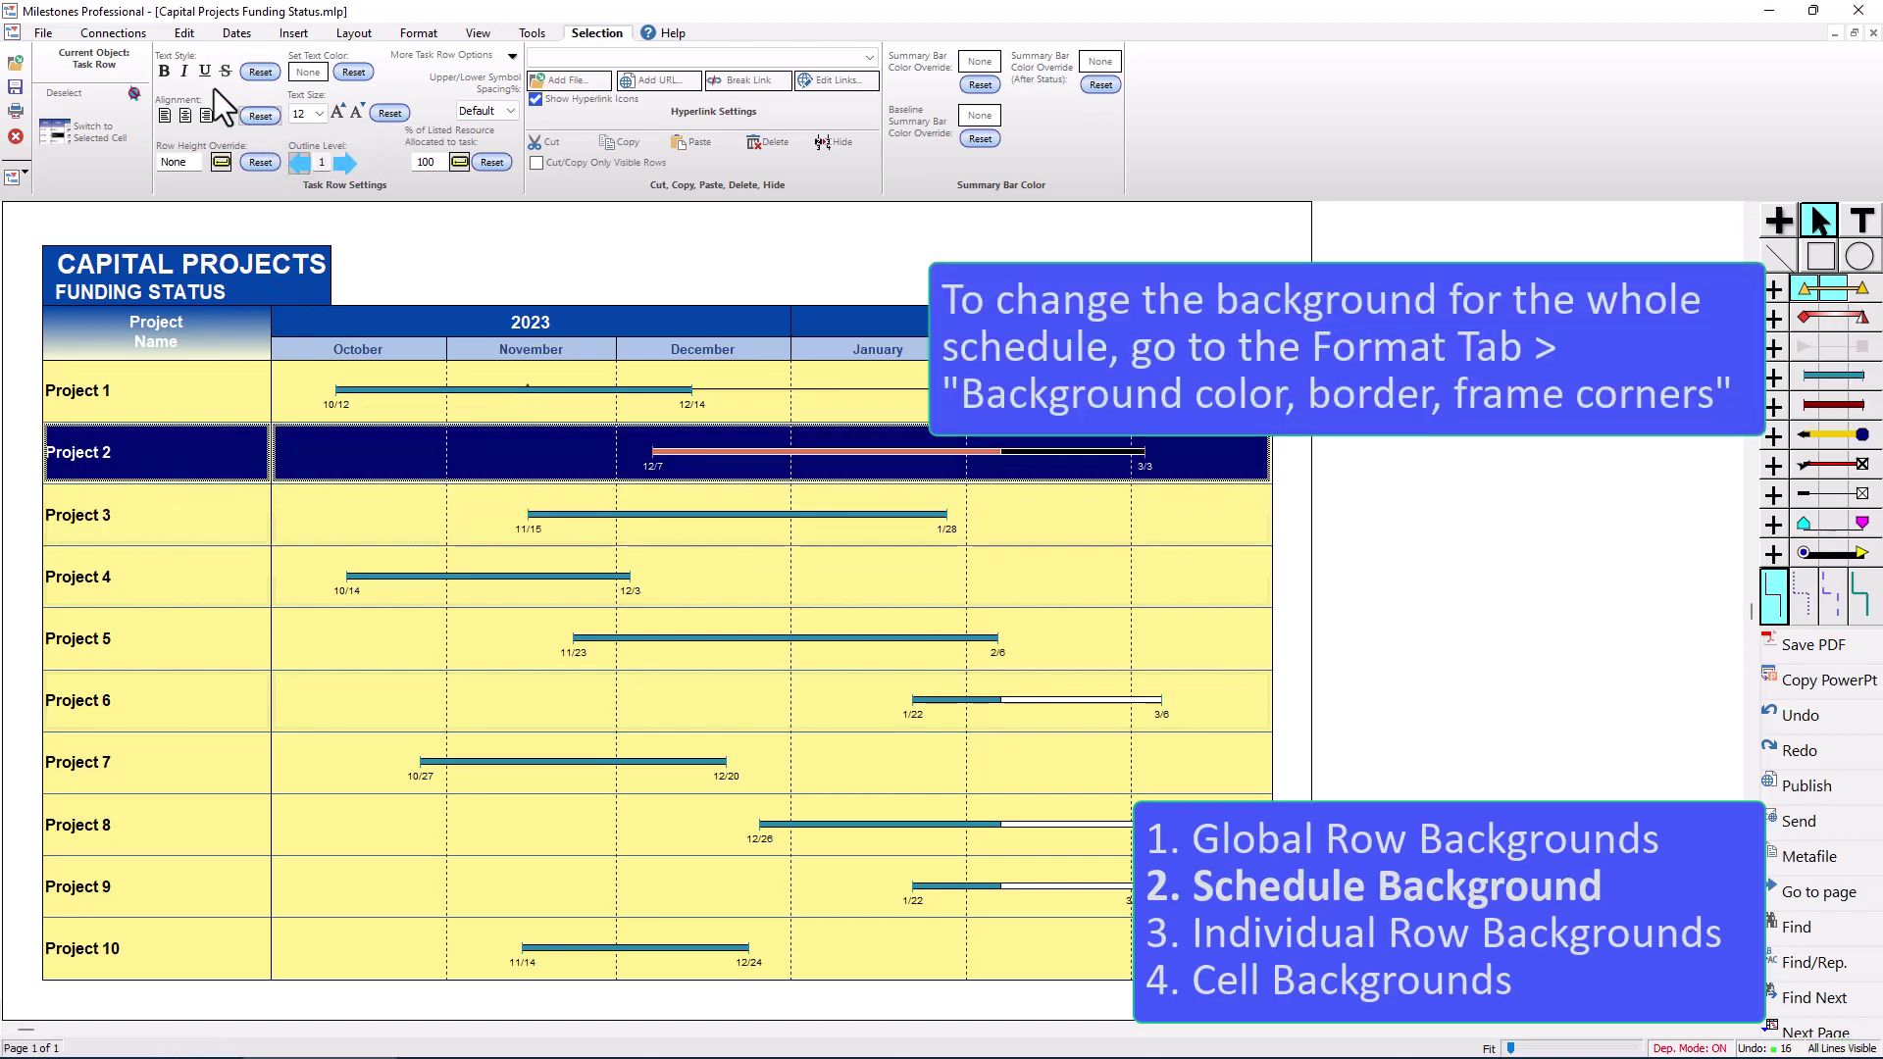
{"action": "left_click", "coordinate": [418, 33]}
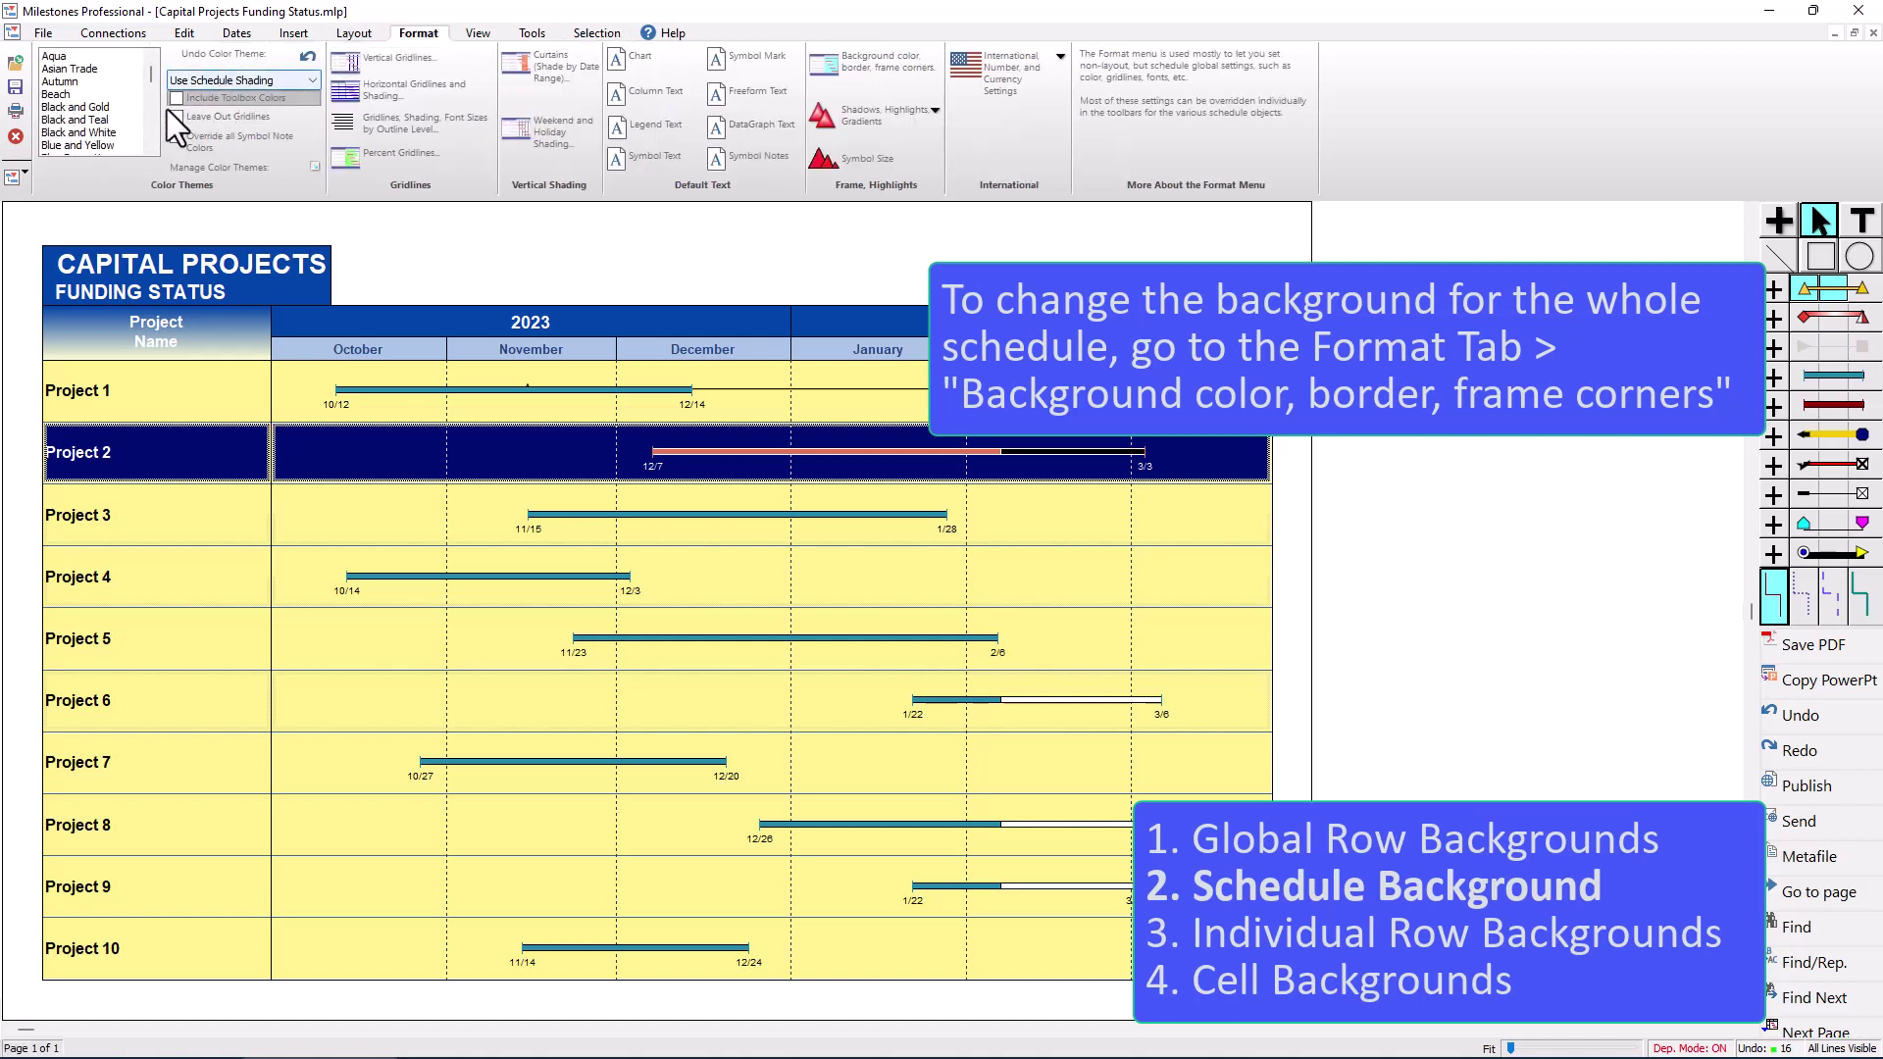
- Apply the Blue and Yellow color theme again, giving alternating pale yellow and pale blue rows
{"action": "left_click", "coordinate": [92, 149]}
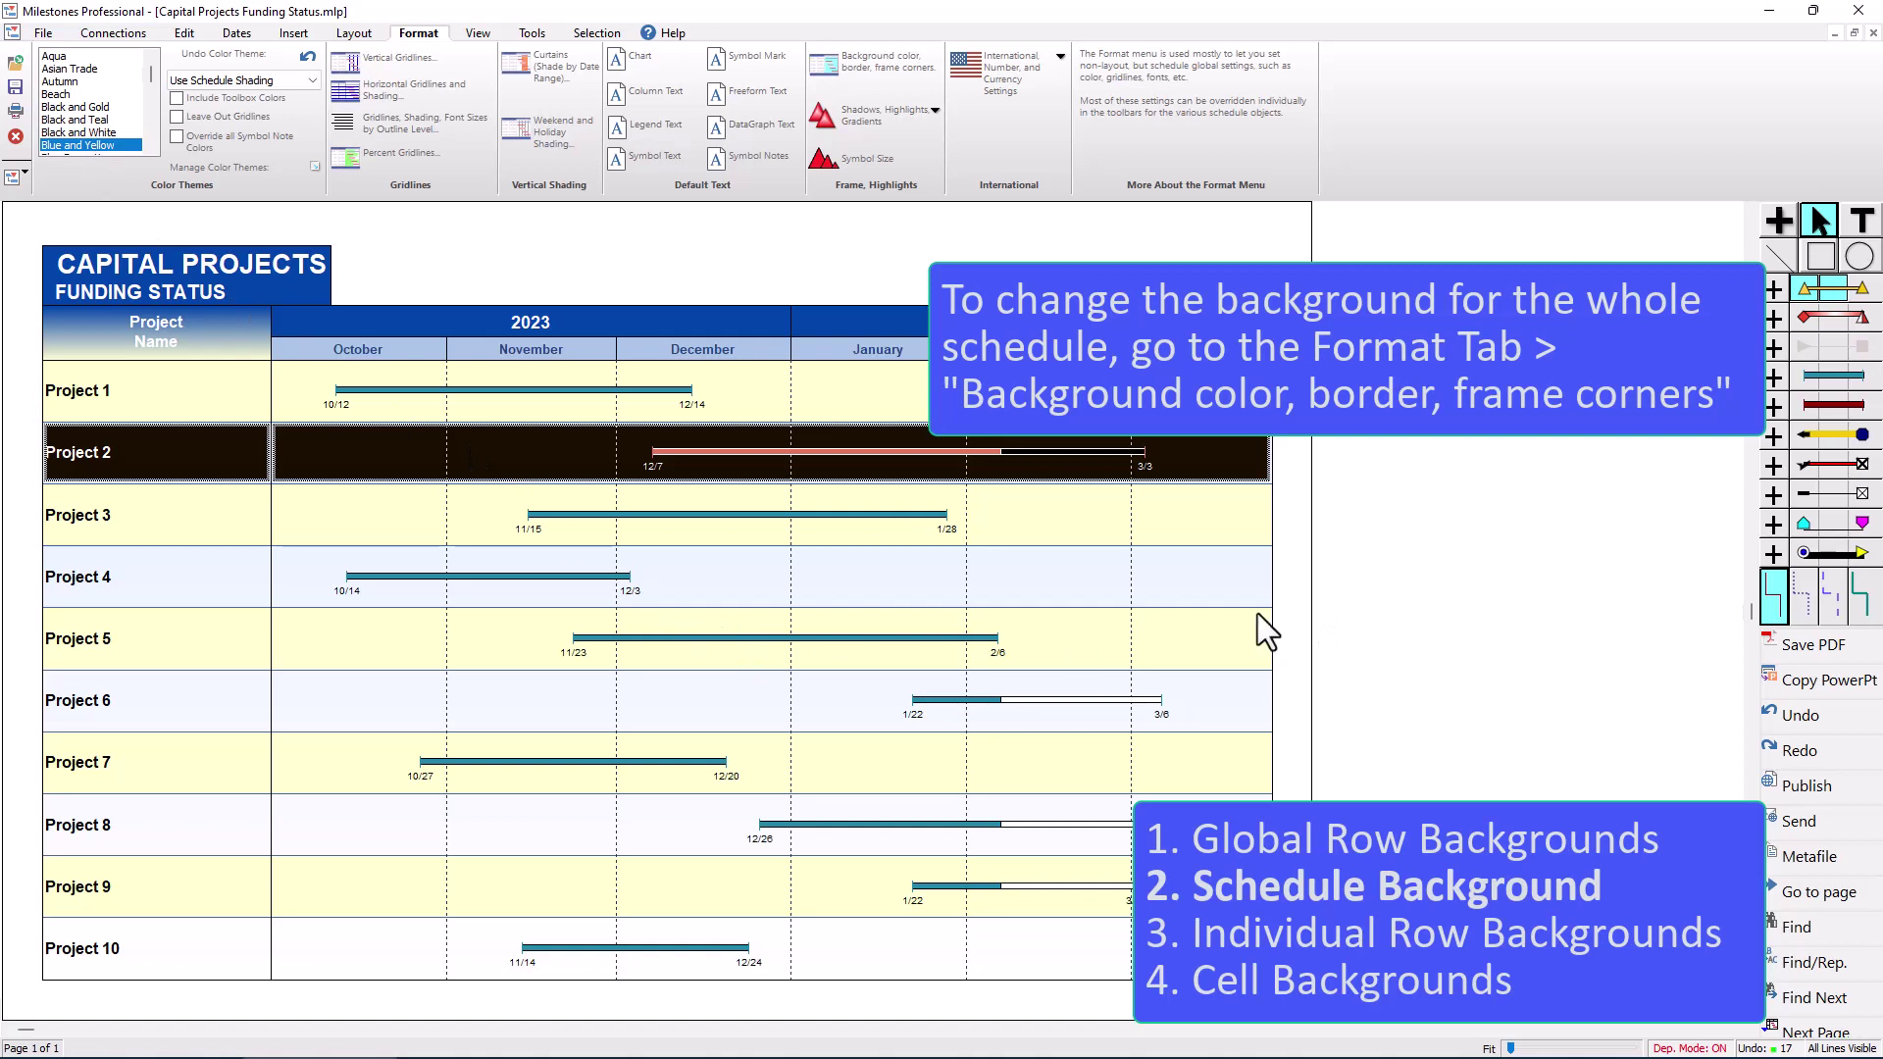
{"action": "left_click", "coordinate": [127, 516]}
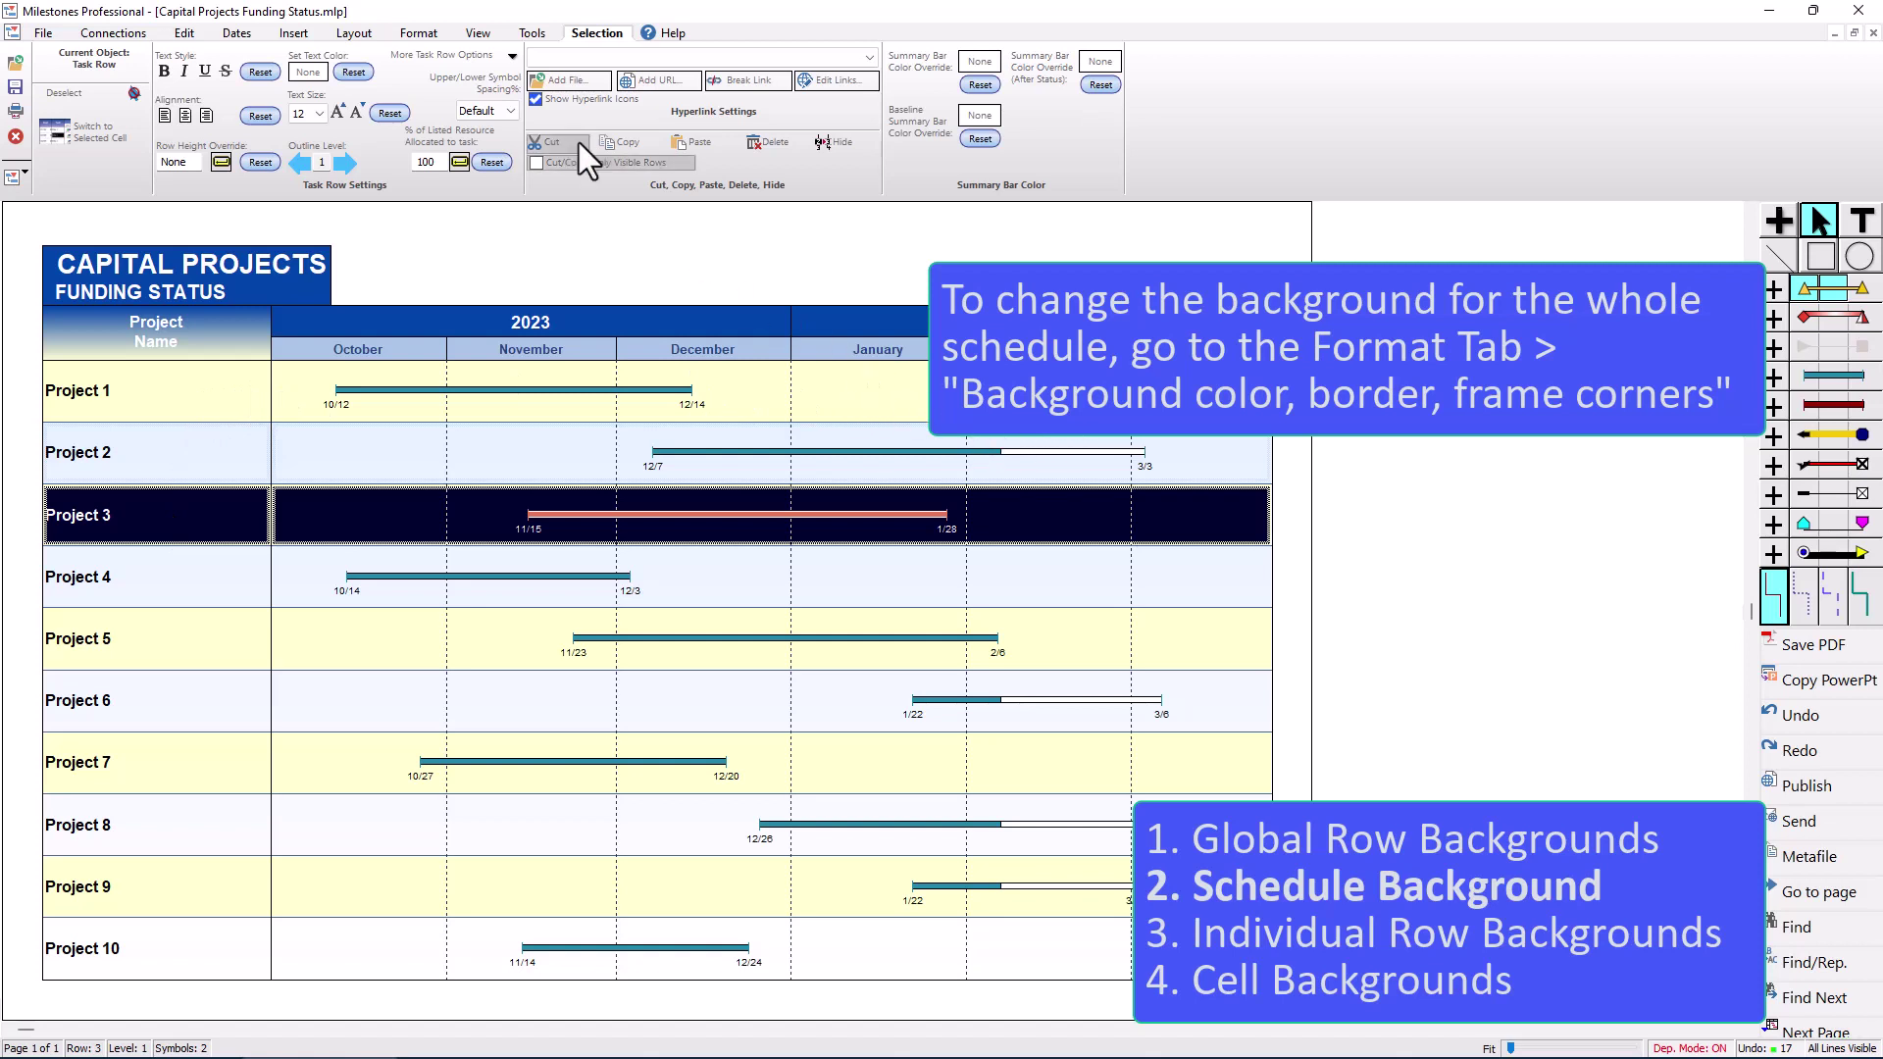
{"action": "left_click", "coordinate": [410, 35]}
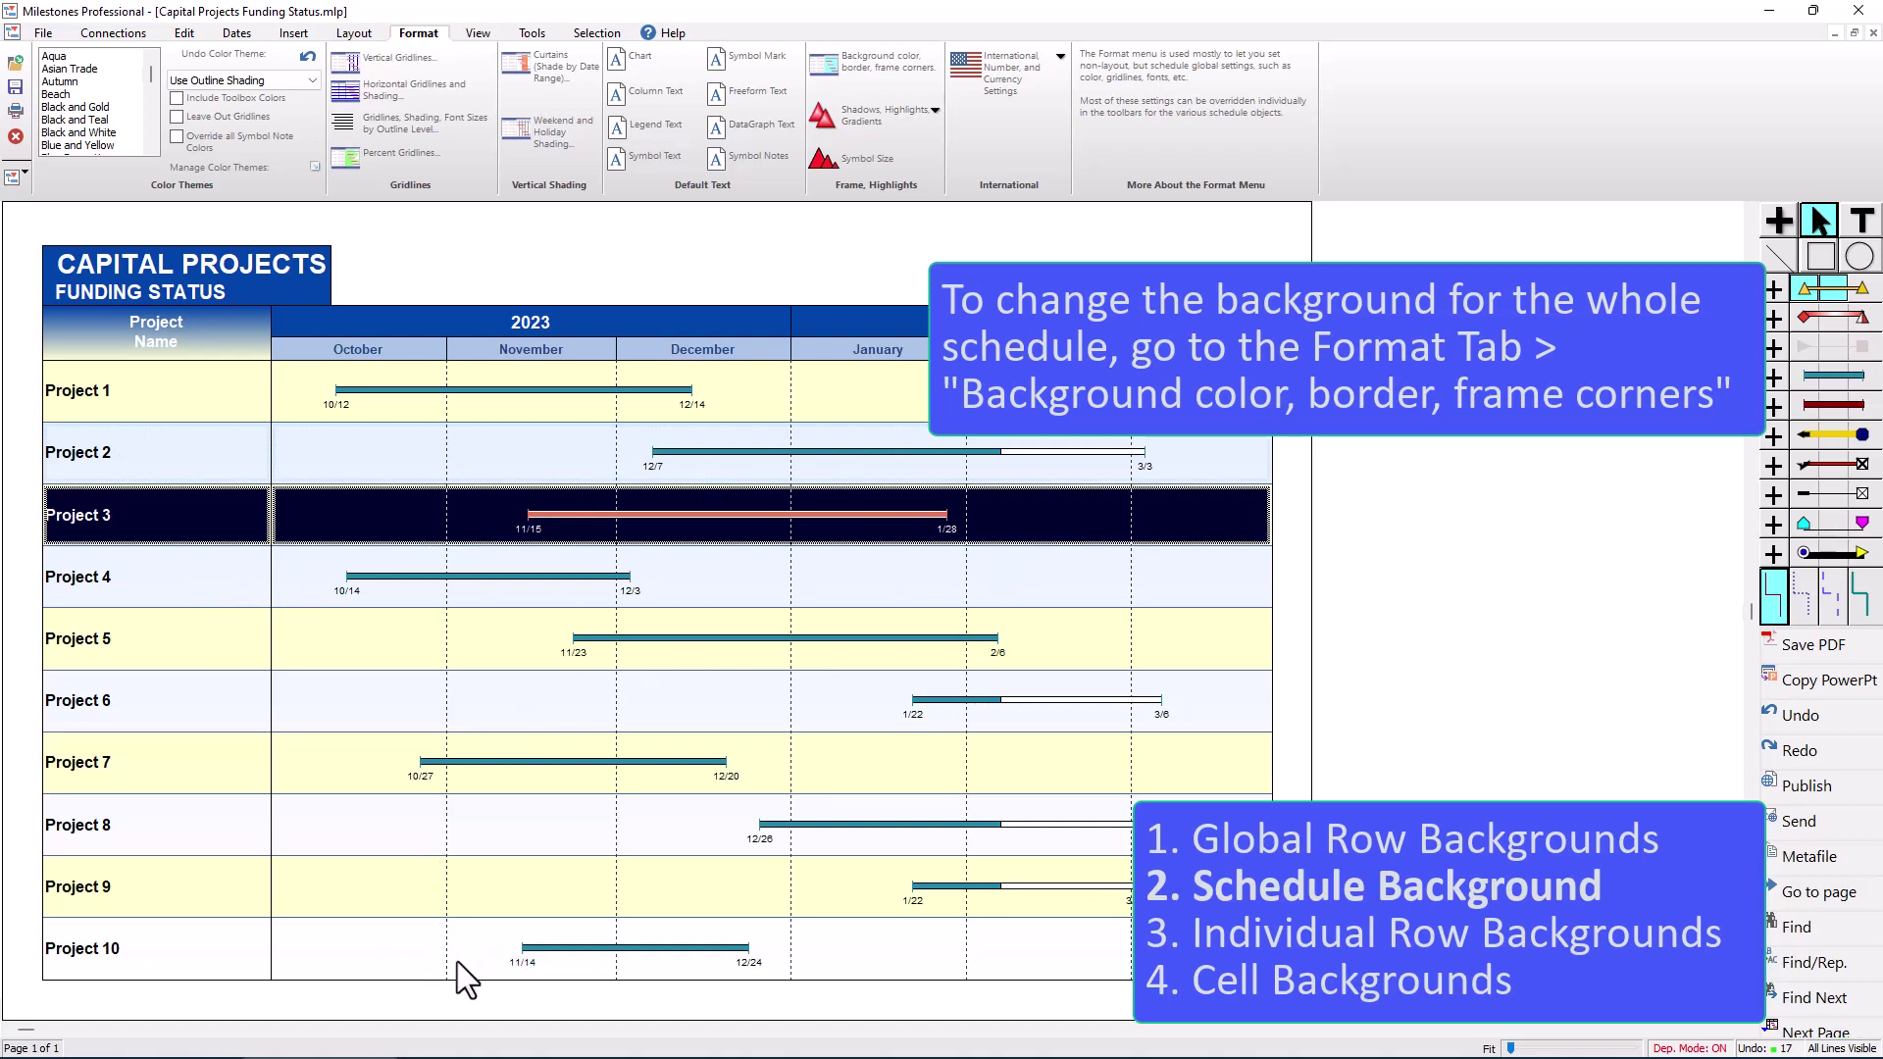
- Set the background Special Effects to None and uncheck Interior Areas Only
{"action": "left_click", "coordinate": [873, 68]}
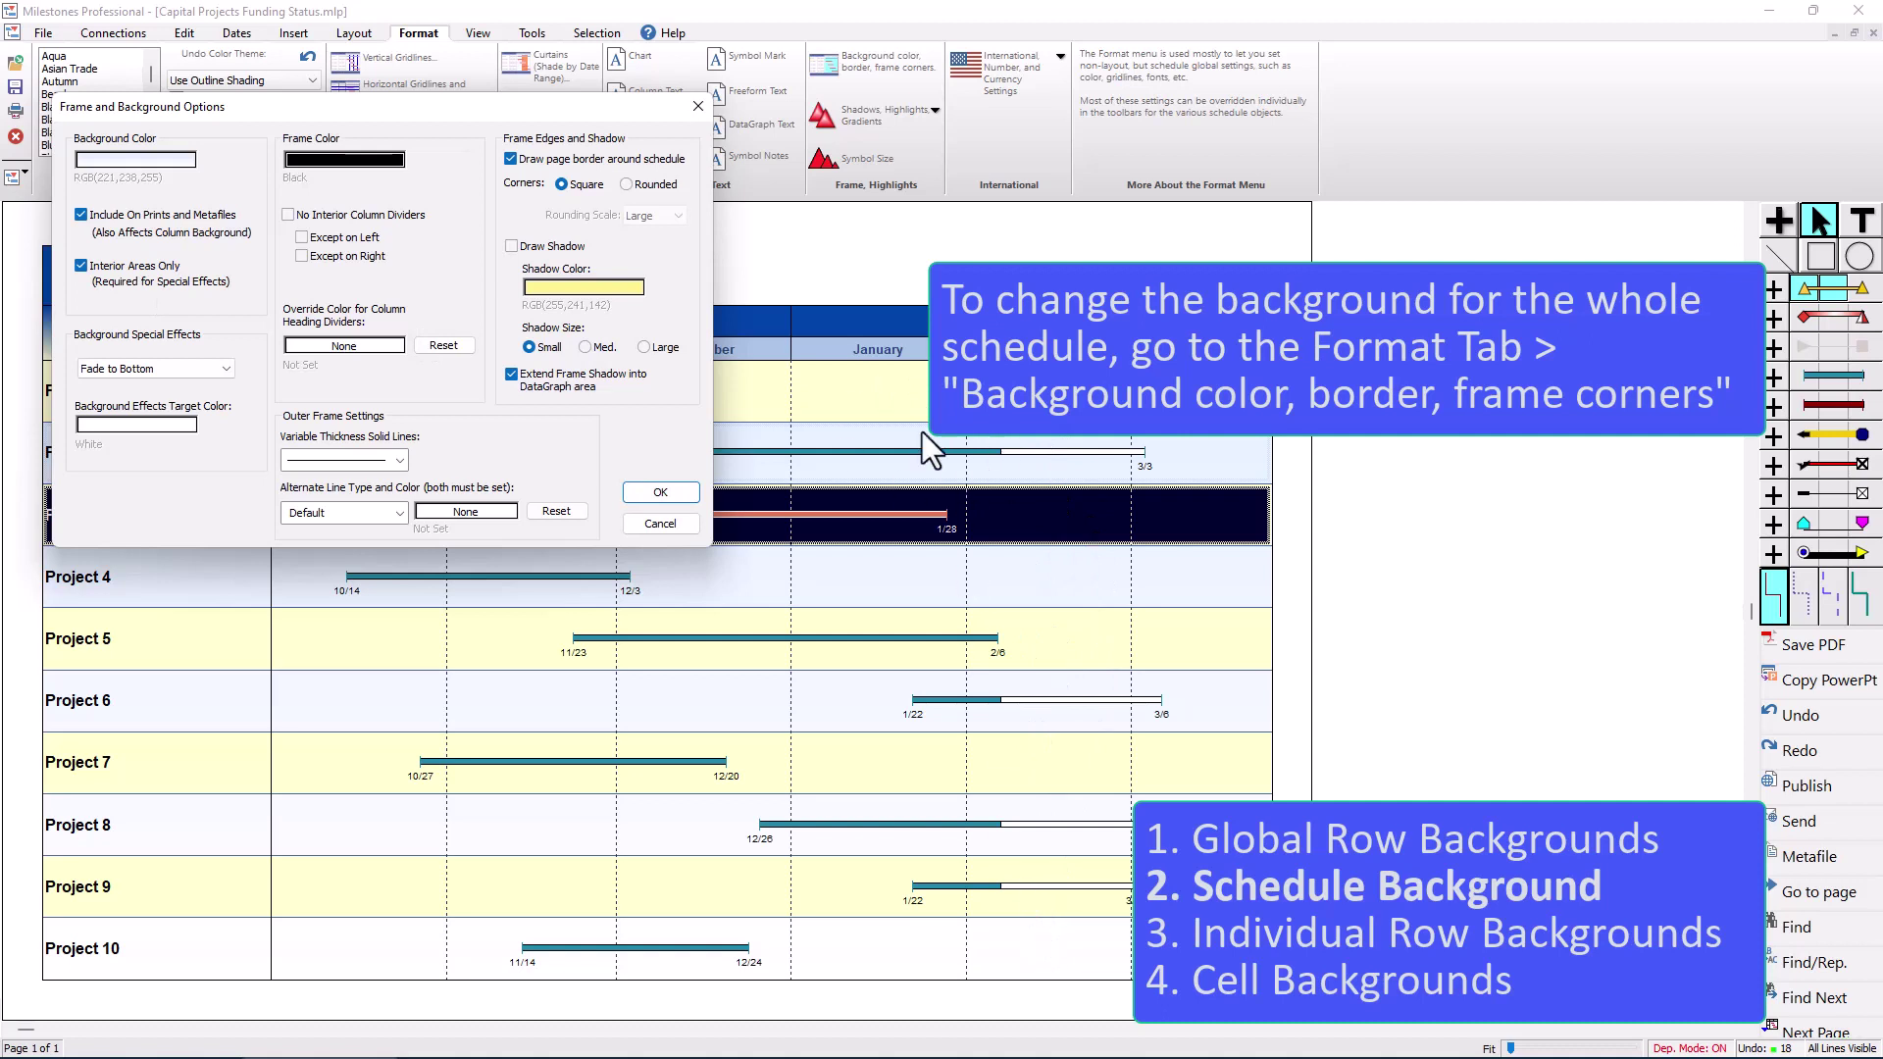
{"action": "left_click", "coordinate": [122, 371]}
{"action": "left_click", "coordinate": [127, 387]}
{"action": "left_click", "coordinate": [82, 266]}
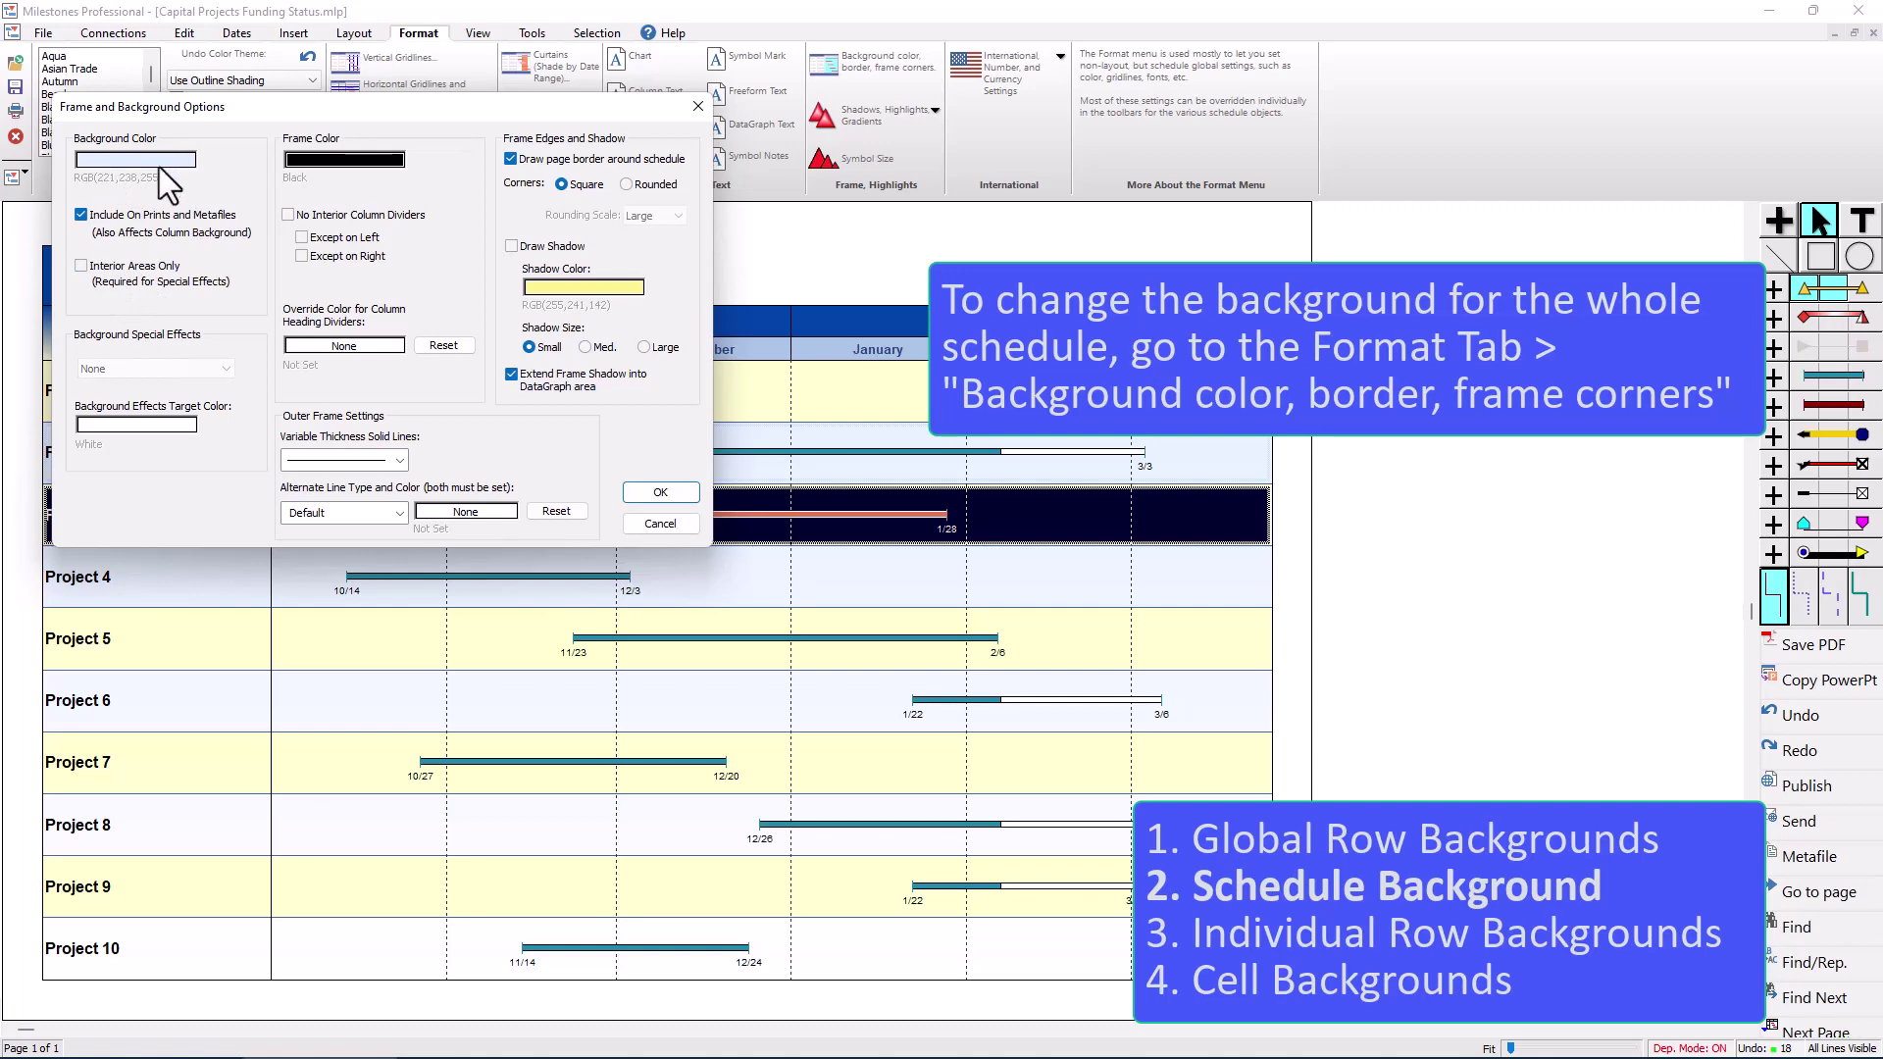
{"action": "left_click", "coordinate": [671, 494]}
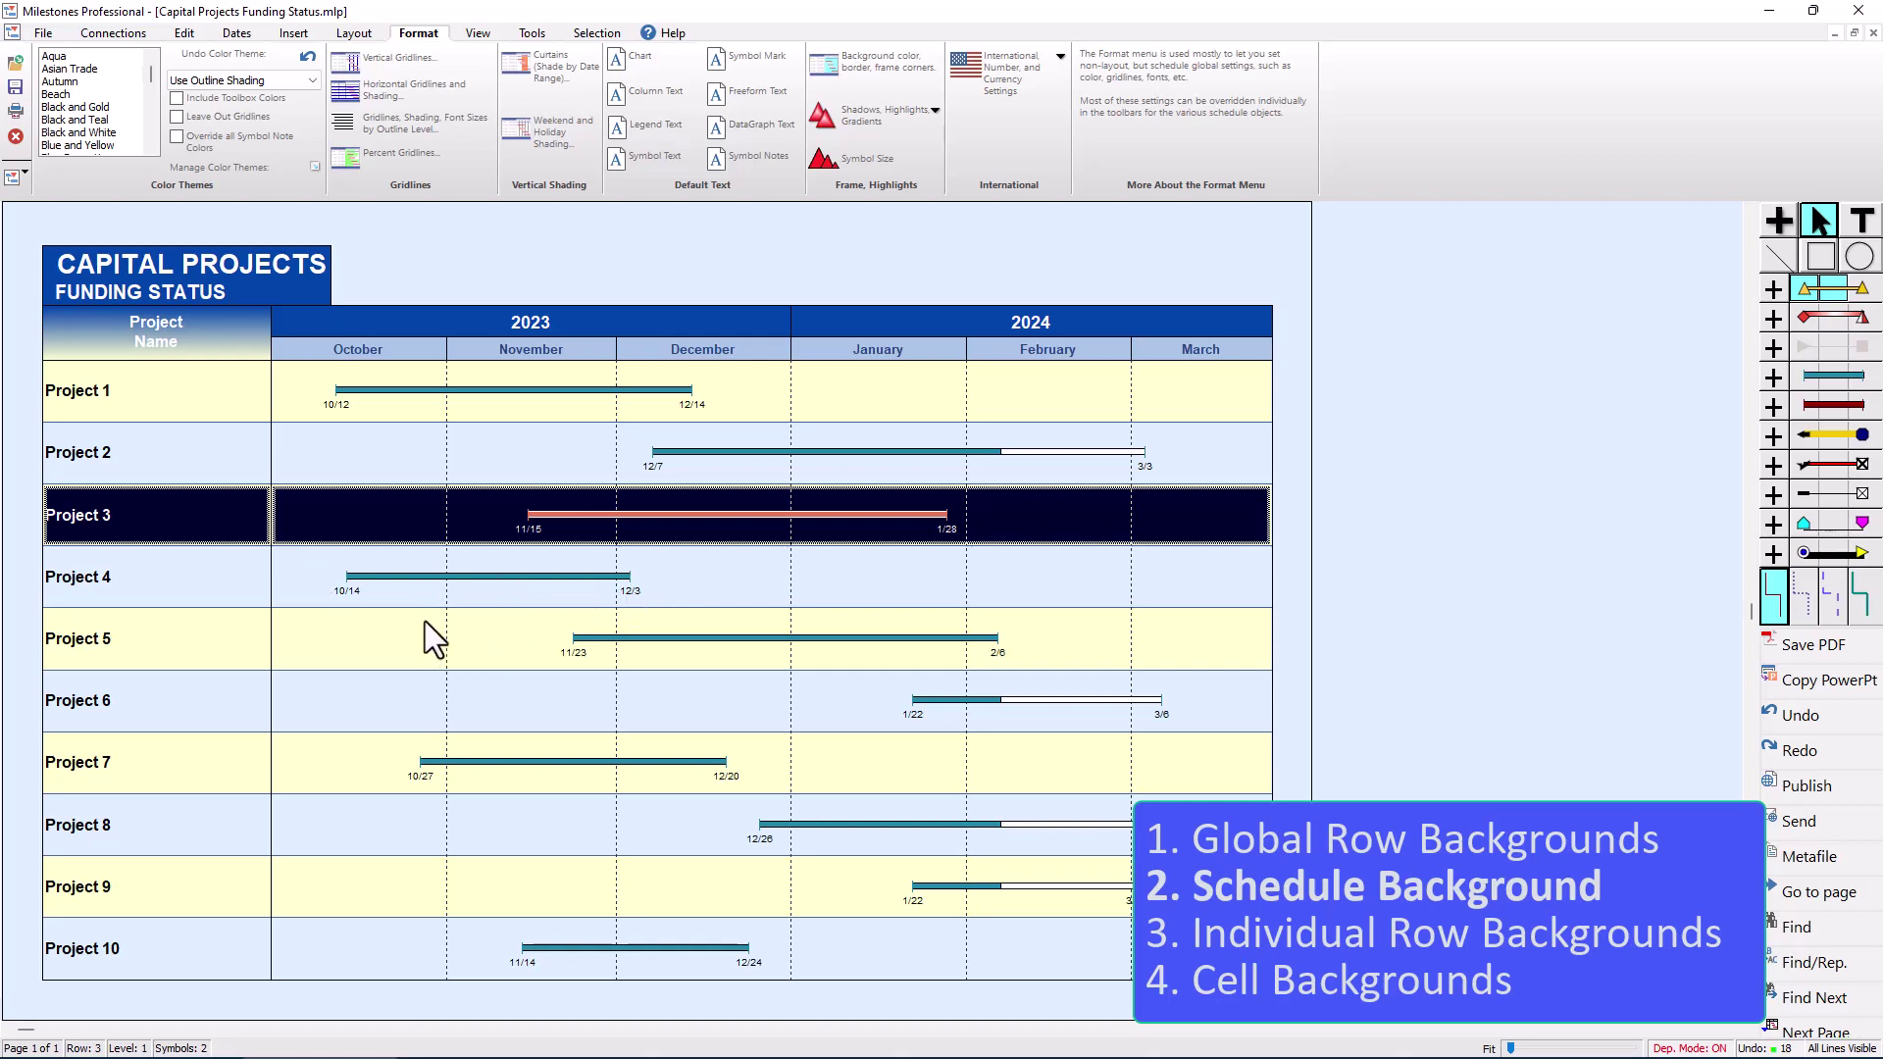
- Set the schedule Background Color to White
{"action": "left_click", "coordinate": [869, 61]}
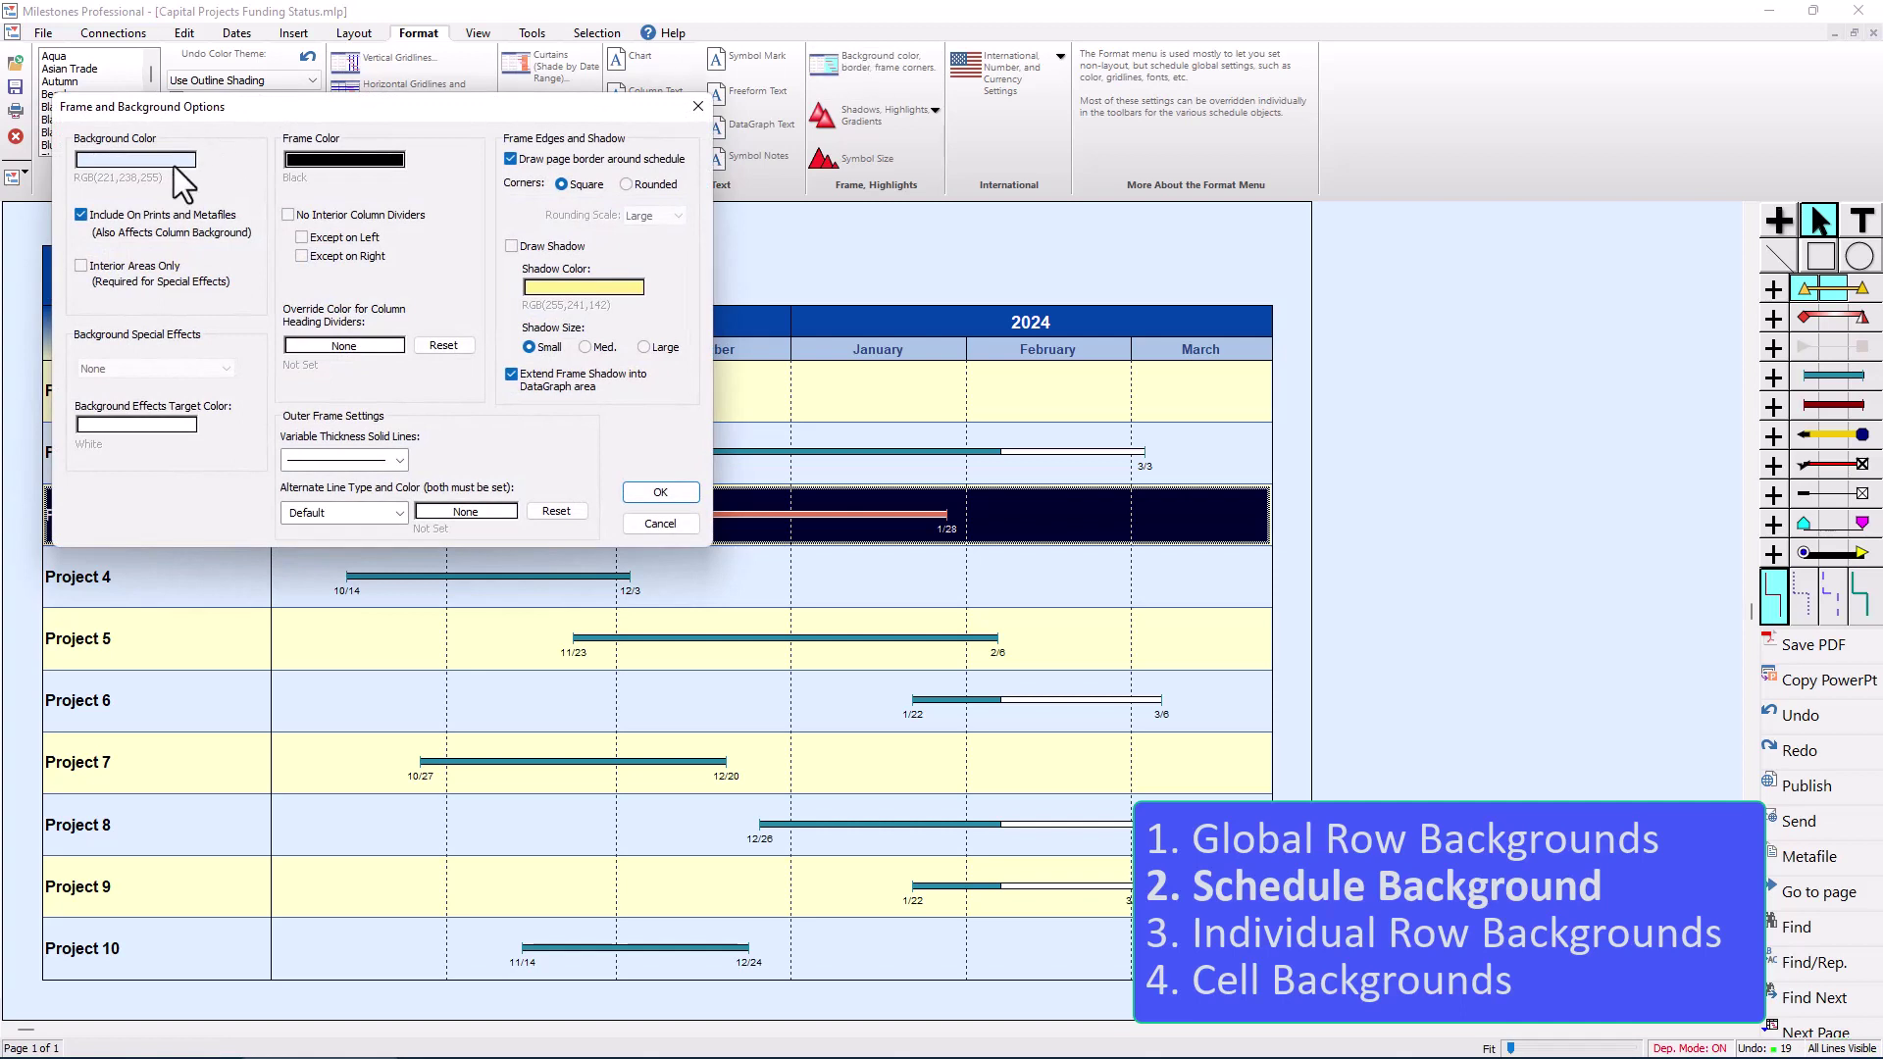
{"action": "left_click", "coordinate": [137, 161]}
{"action": "left_click", "coordinate": [98, 185]}
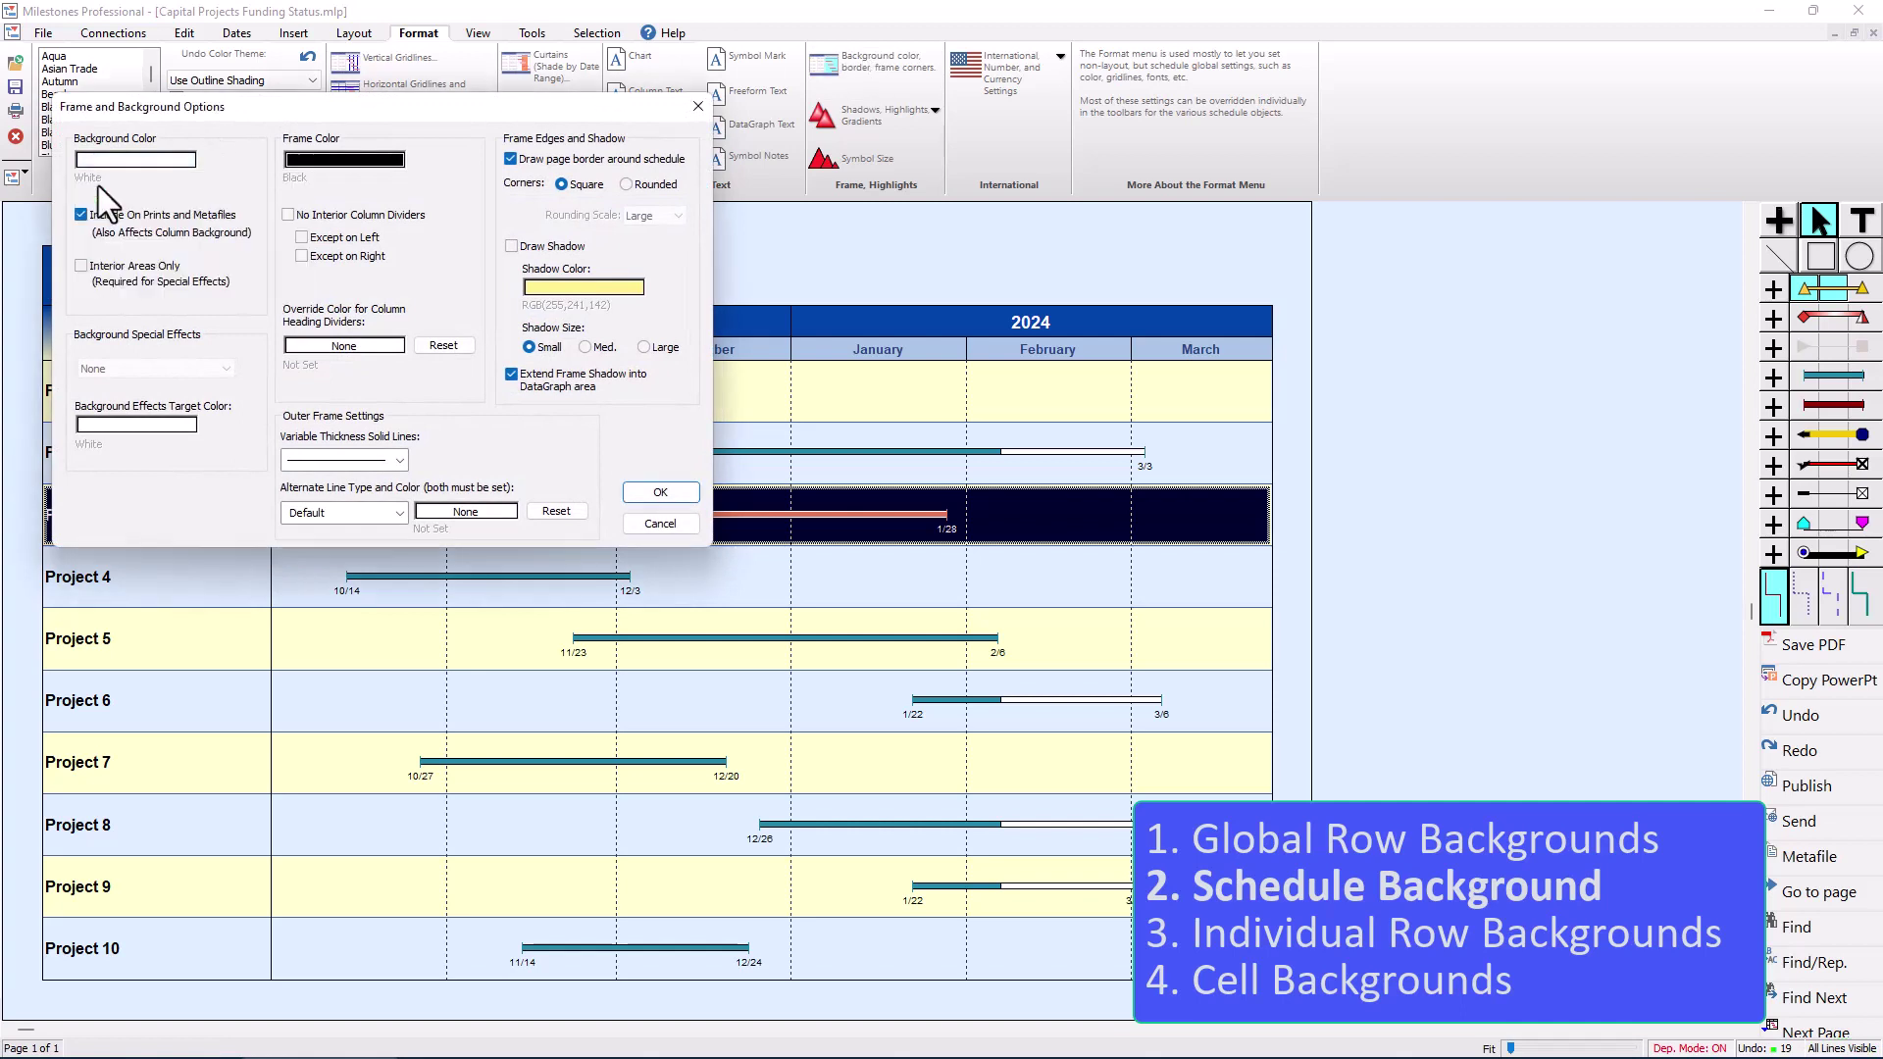
{"action": "left_click", "coordinate": [661, 493]}
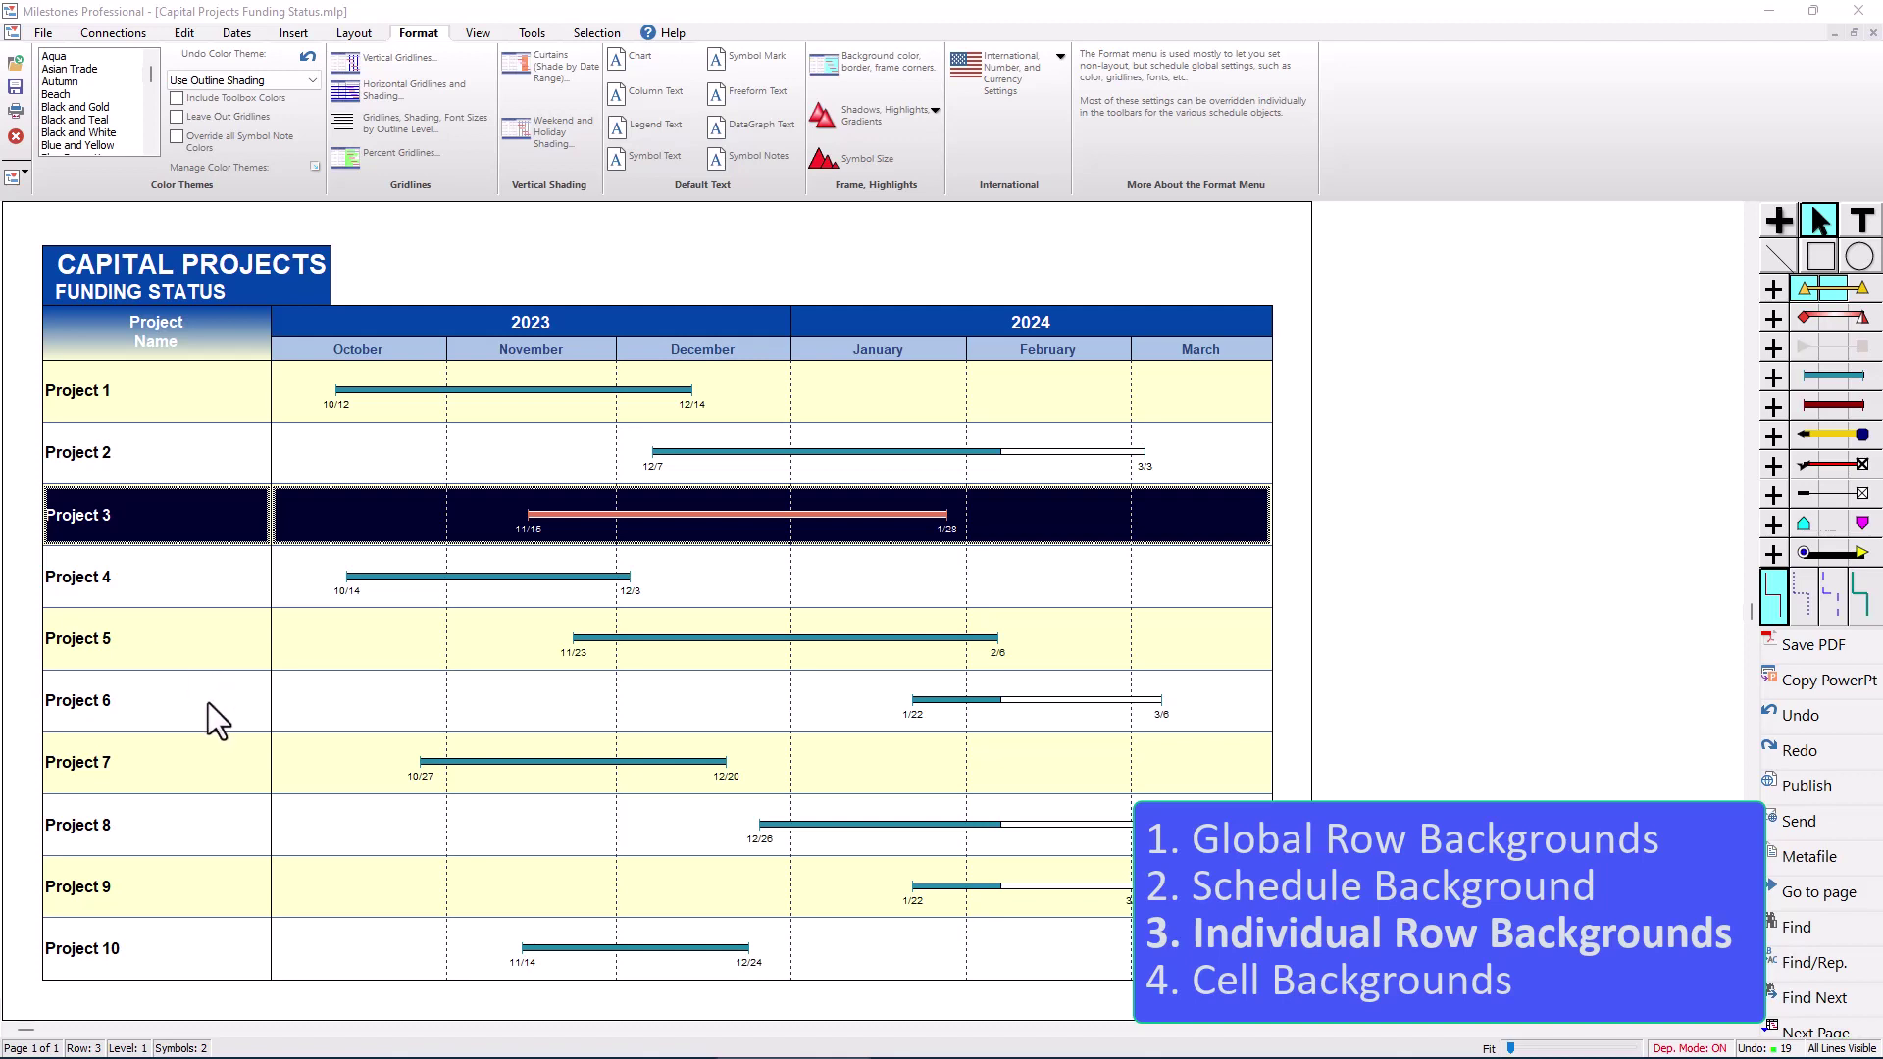
- Select the contiguous Project 1 through Project 3 rows, after trying Ctrl-click selections
{"action": "left_click", "coordinate": [144, 381]}
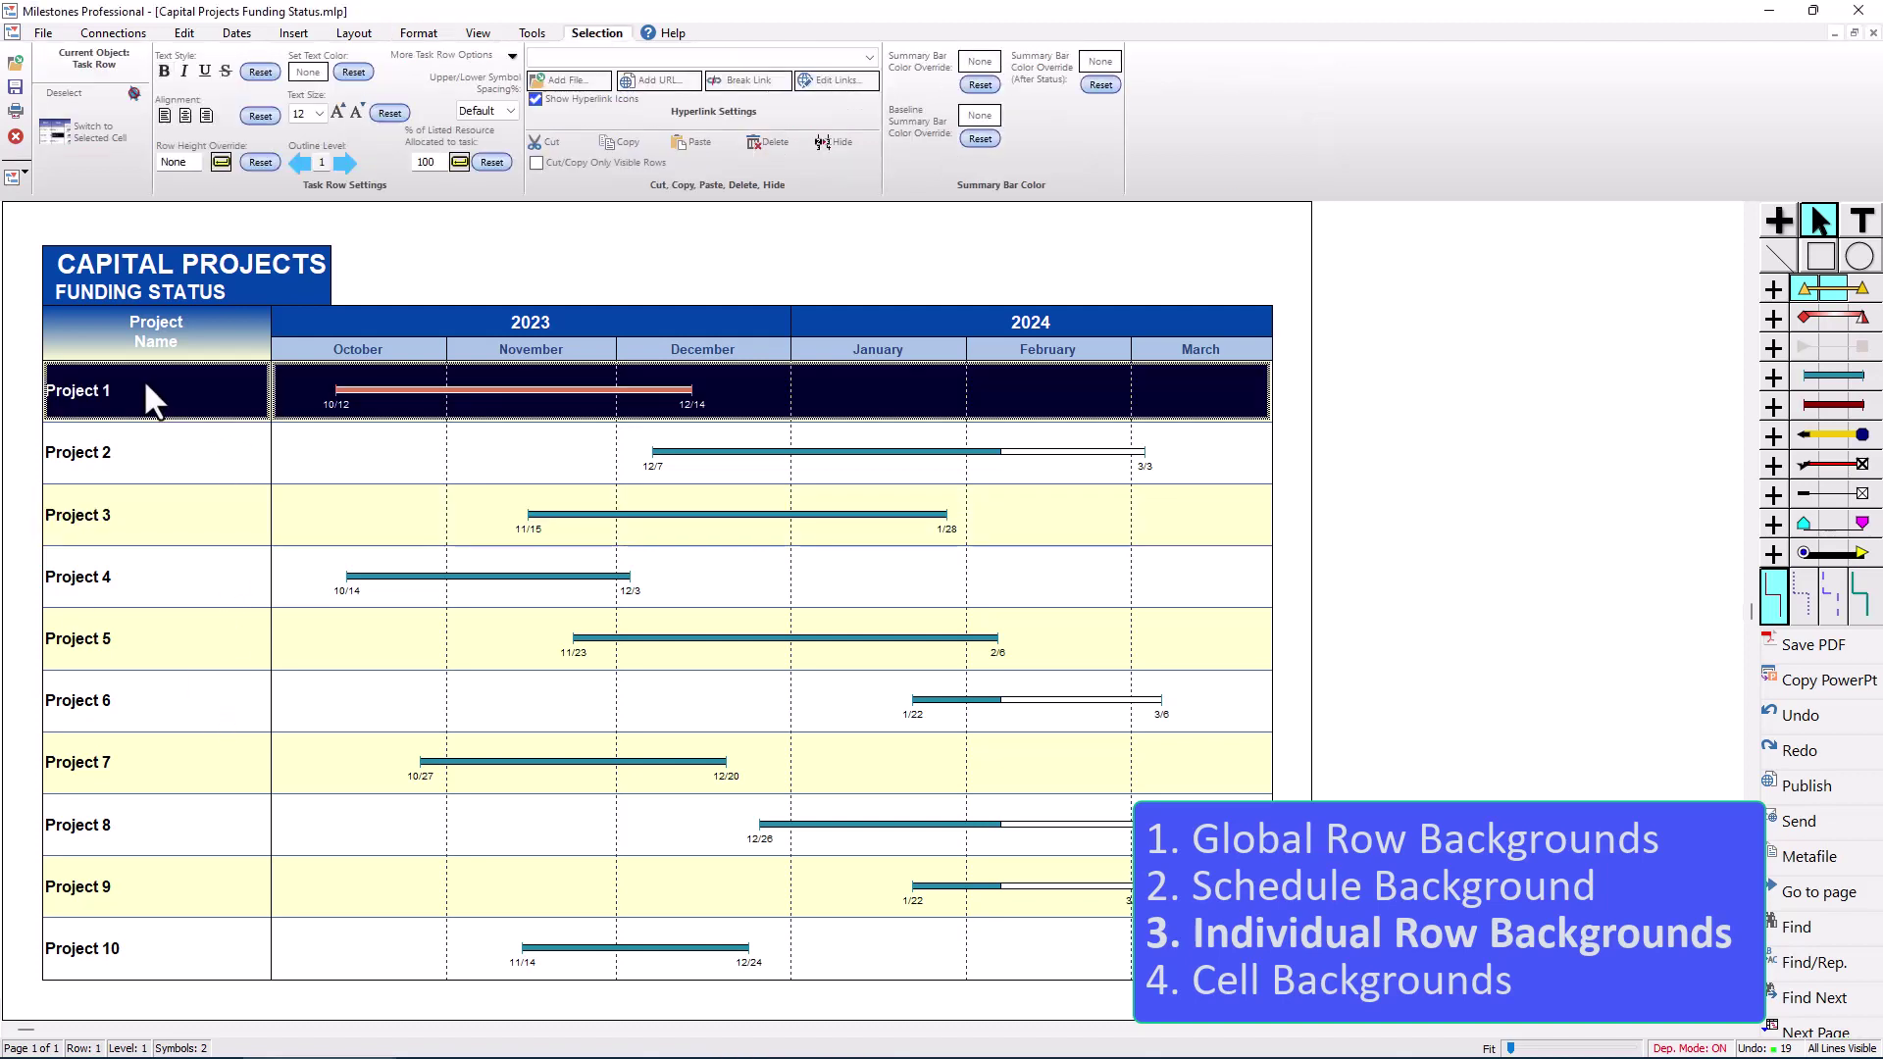
{"action": "left_click", "coordinate": [173, 468], "text": "ctrl"}
{"action": "left_click", "coordinate": [191, 525], "text": "ctrl"}
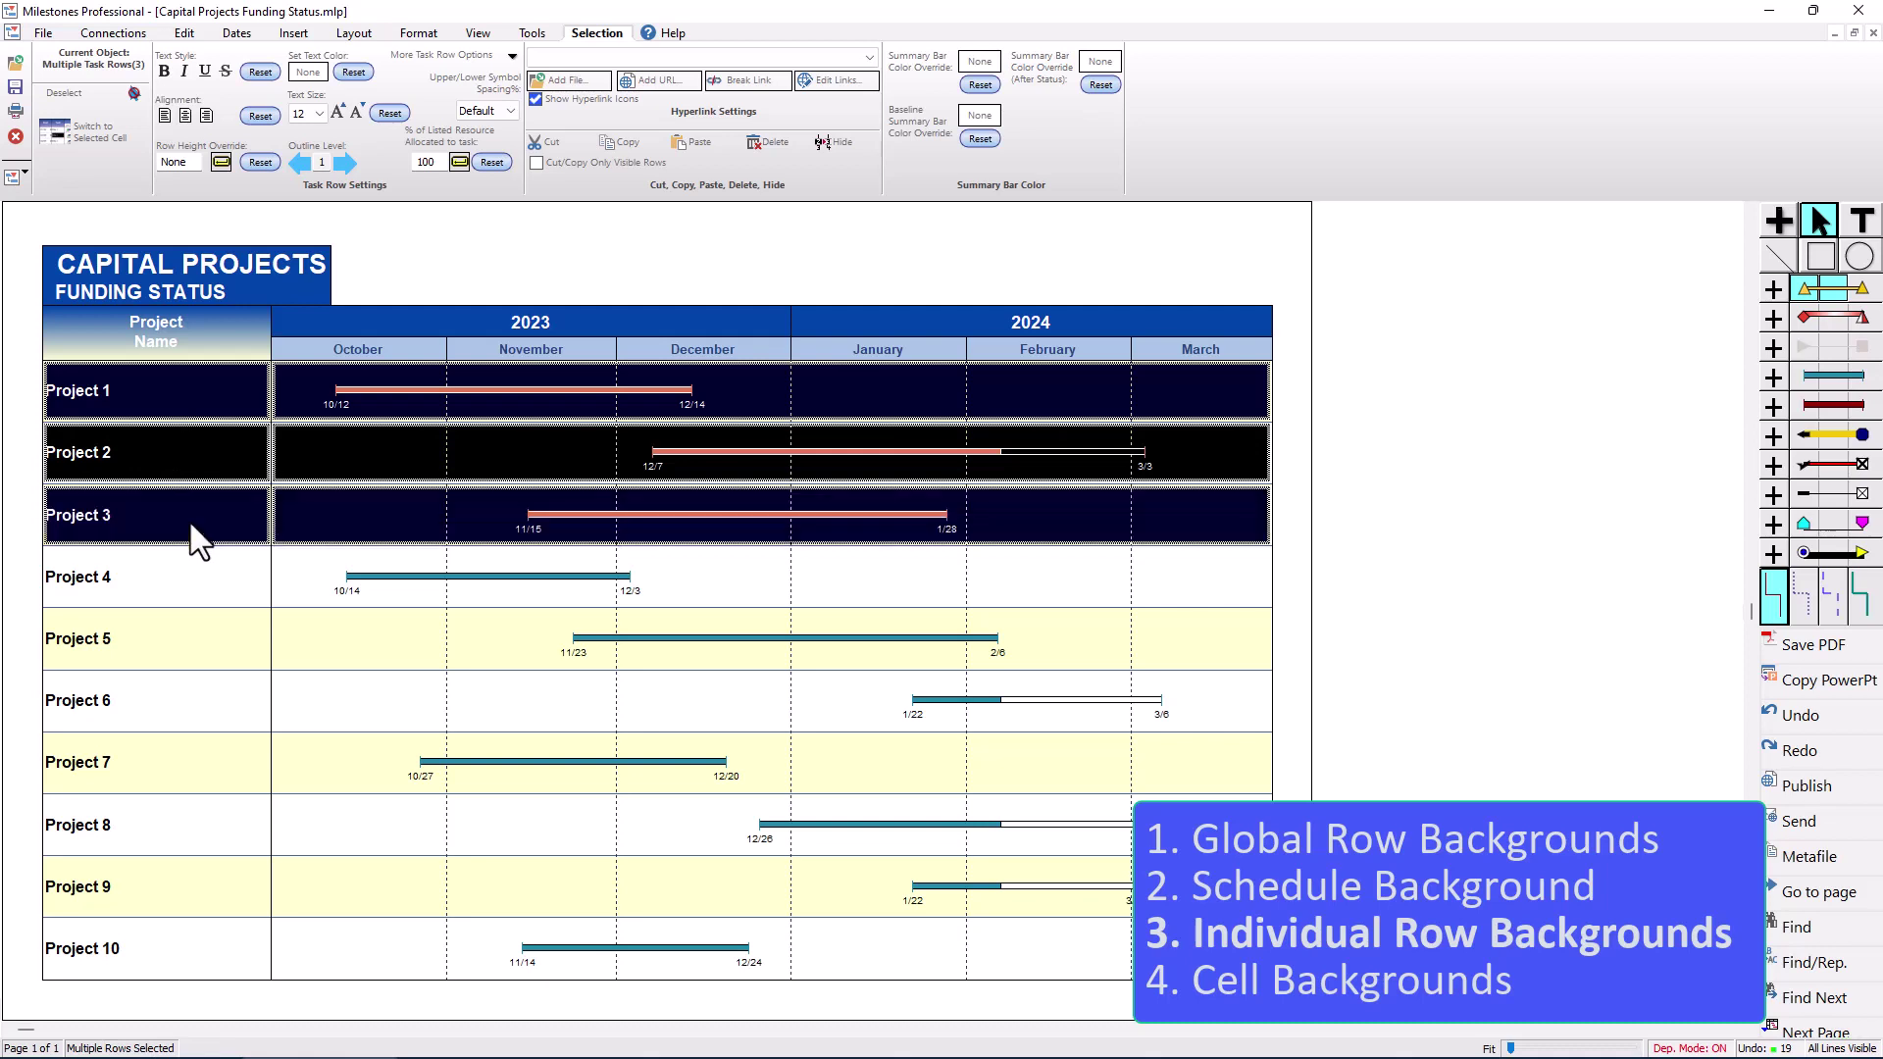
{"action": "left_click", "coordinate": [178, 390]}
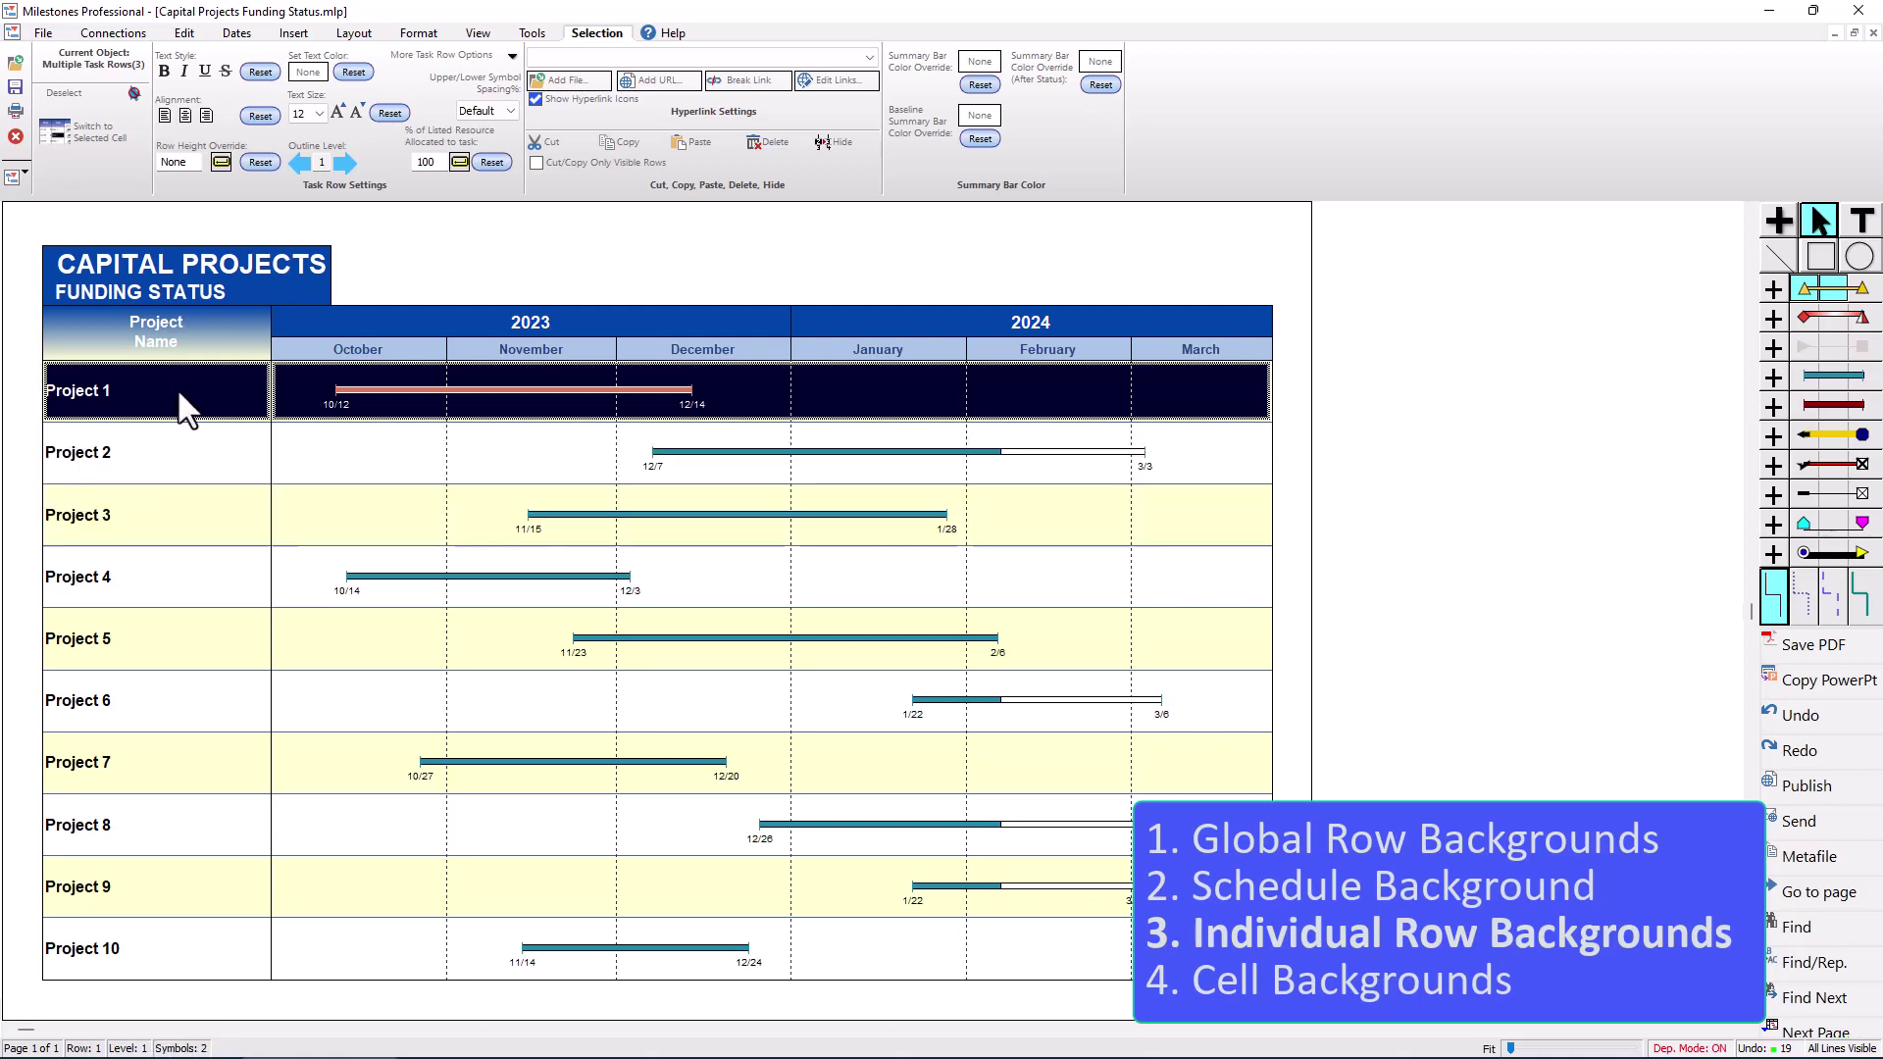
{"action": "left_click", "coordinate": [196, 585], "text": "ctrl"}
{"action": "left_click", "coordinate": [192, 635], "text": "ctrl"}
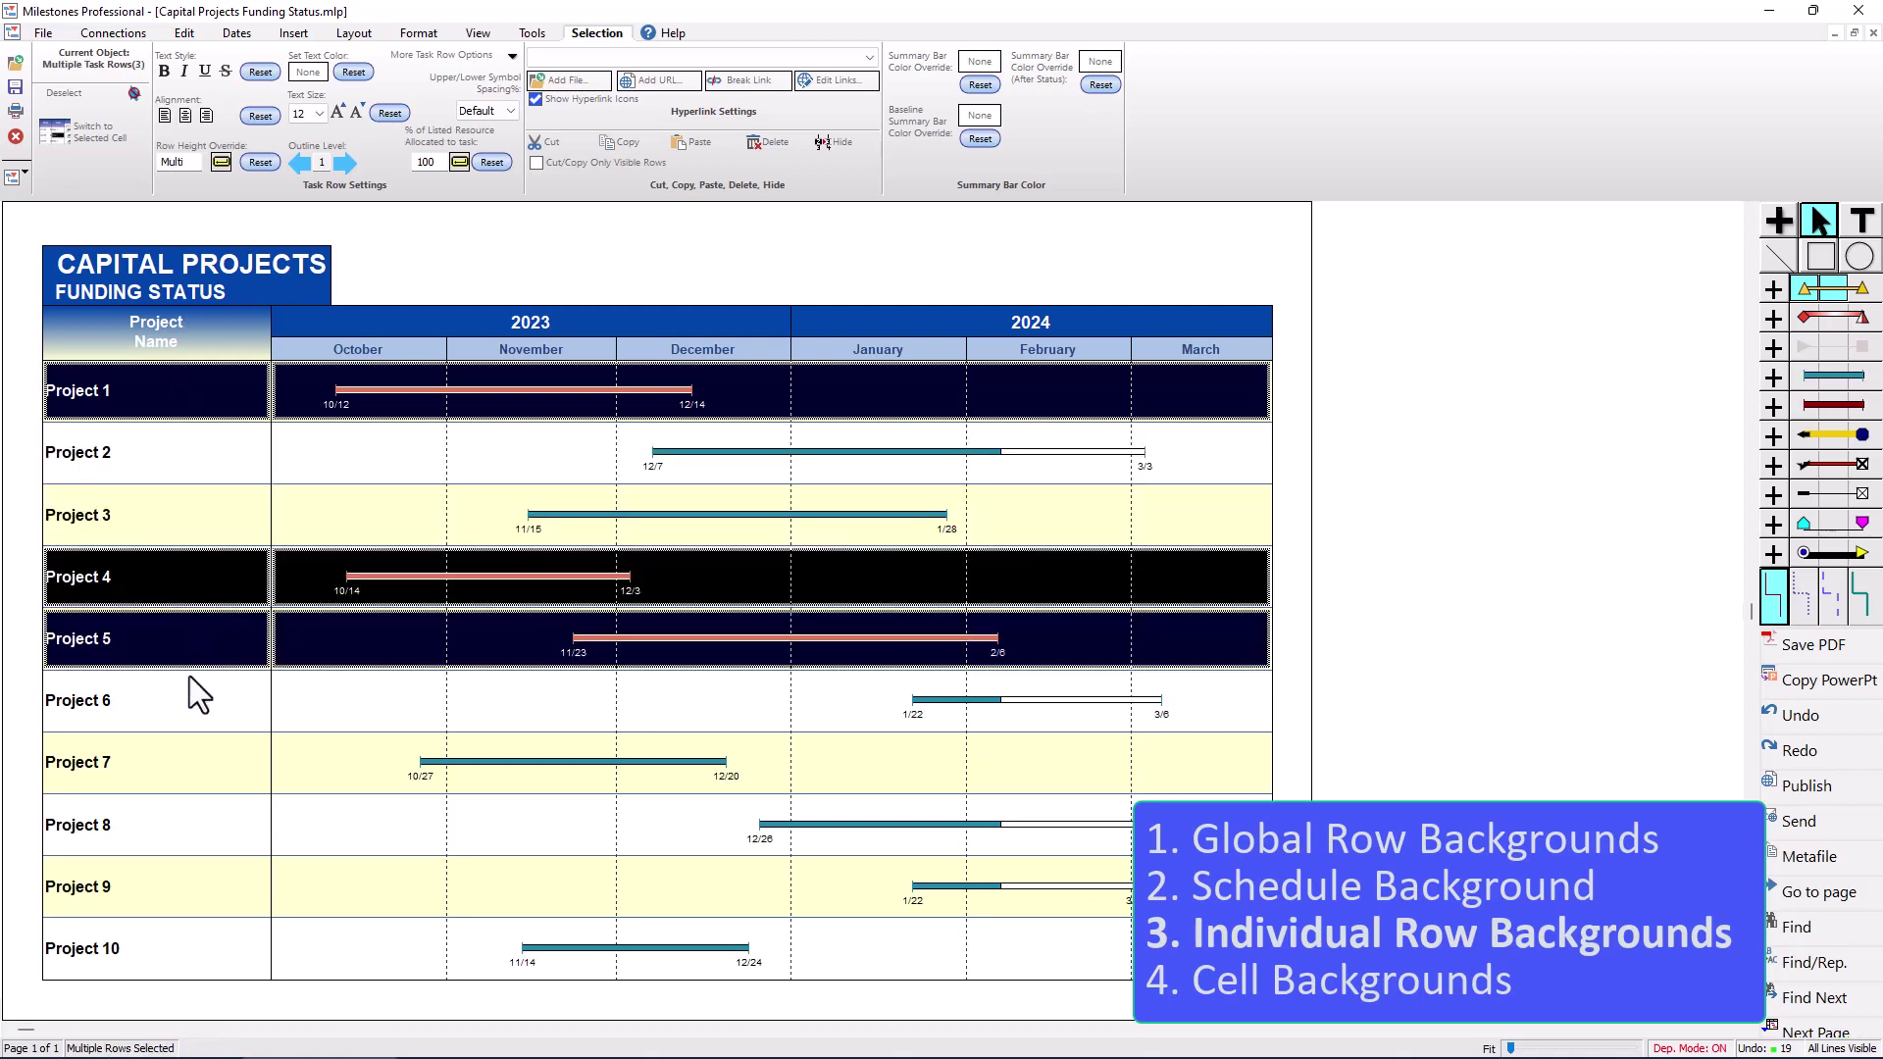
{"action": "left_click", "coordinate": [190, 694], "text": "ctrl"}
{"action": "left_click", "coordinate": [172, 887], "text": "ctrl"}
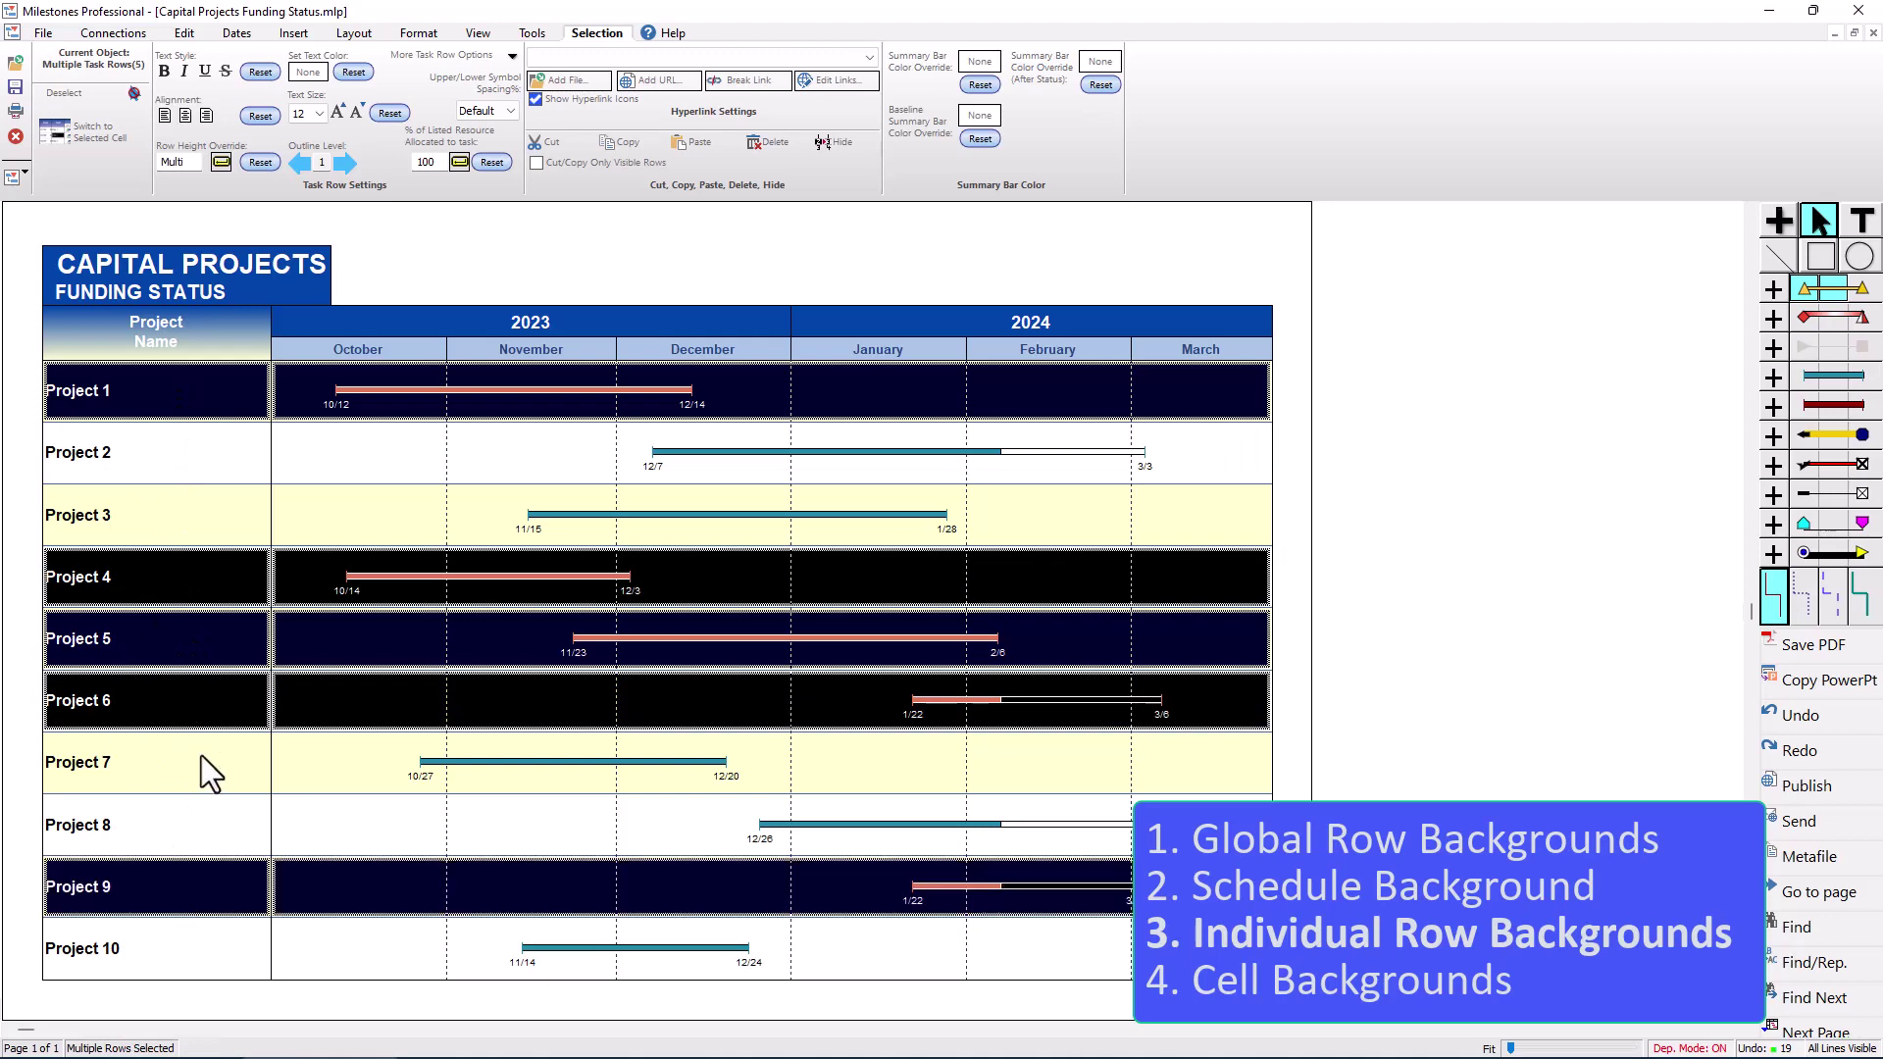
{"action": "left_click", "coordinate": [160, 410]}
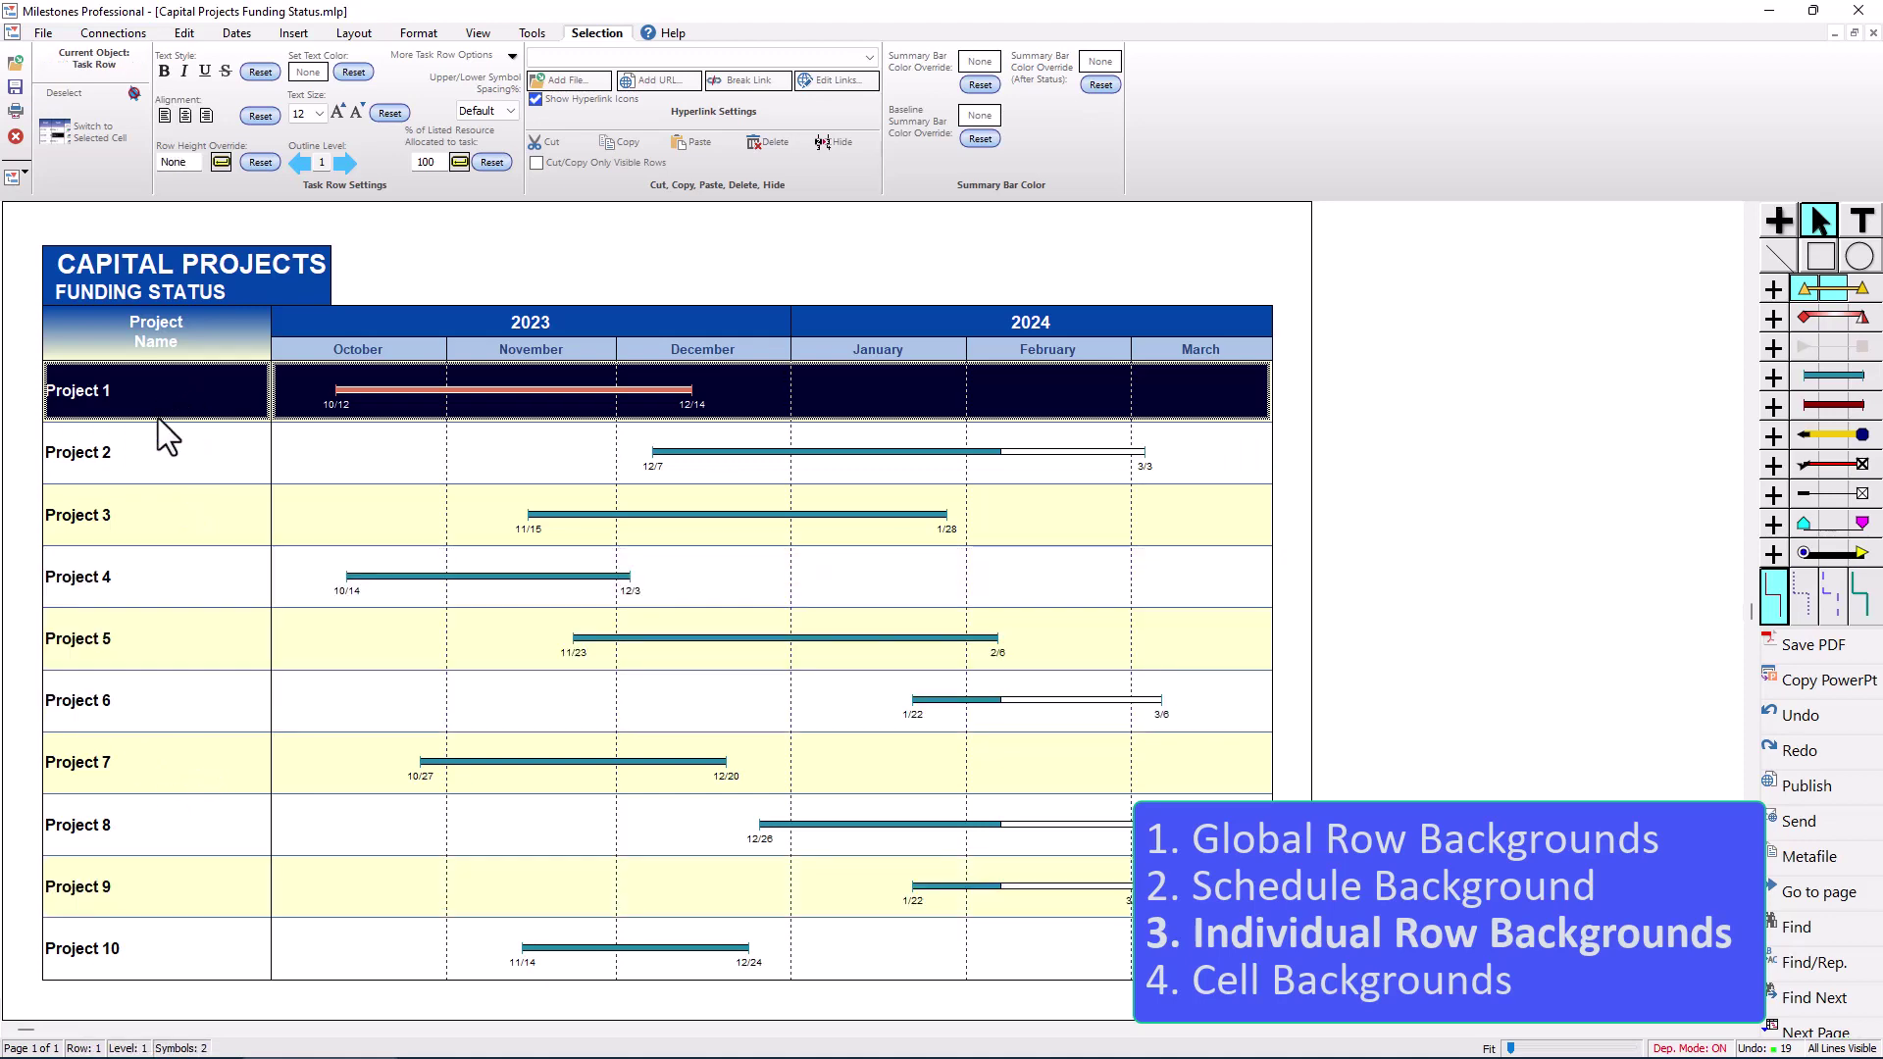
{"action": "left_click", "coordinate": [138, 515], "text": "shift"}
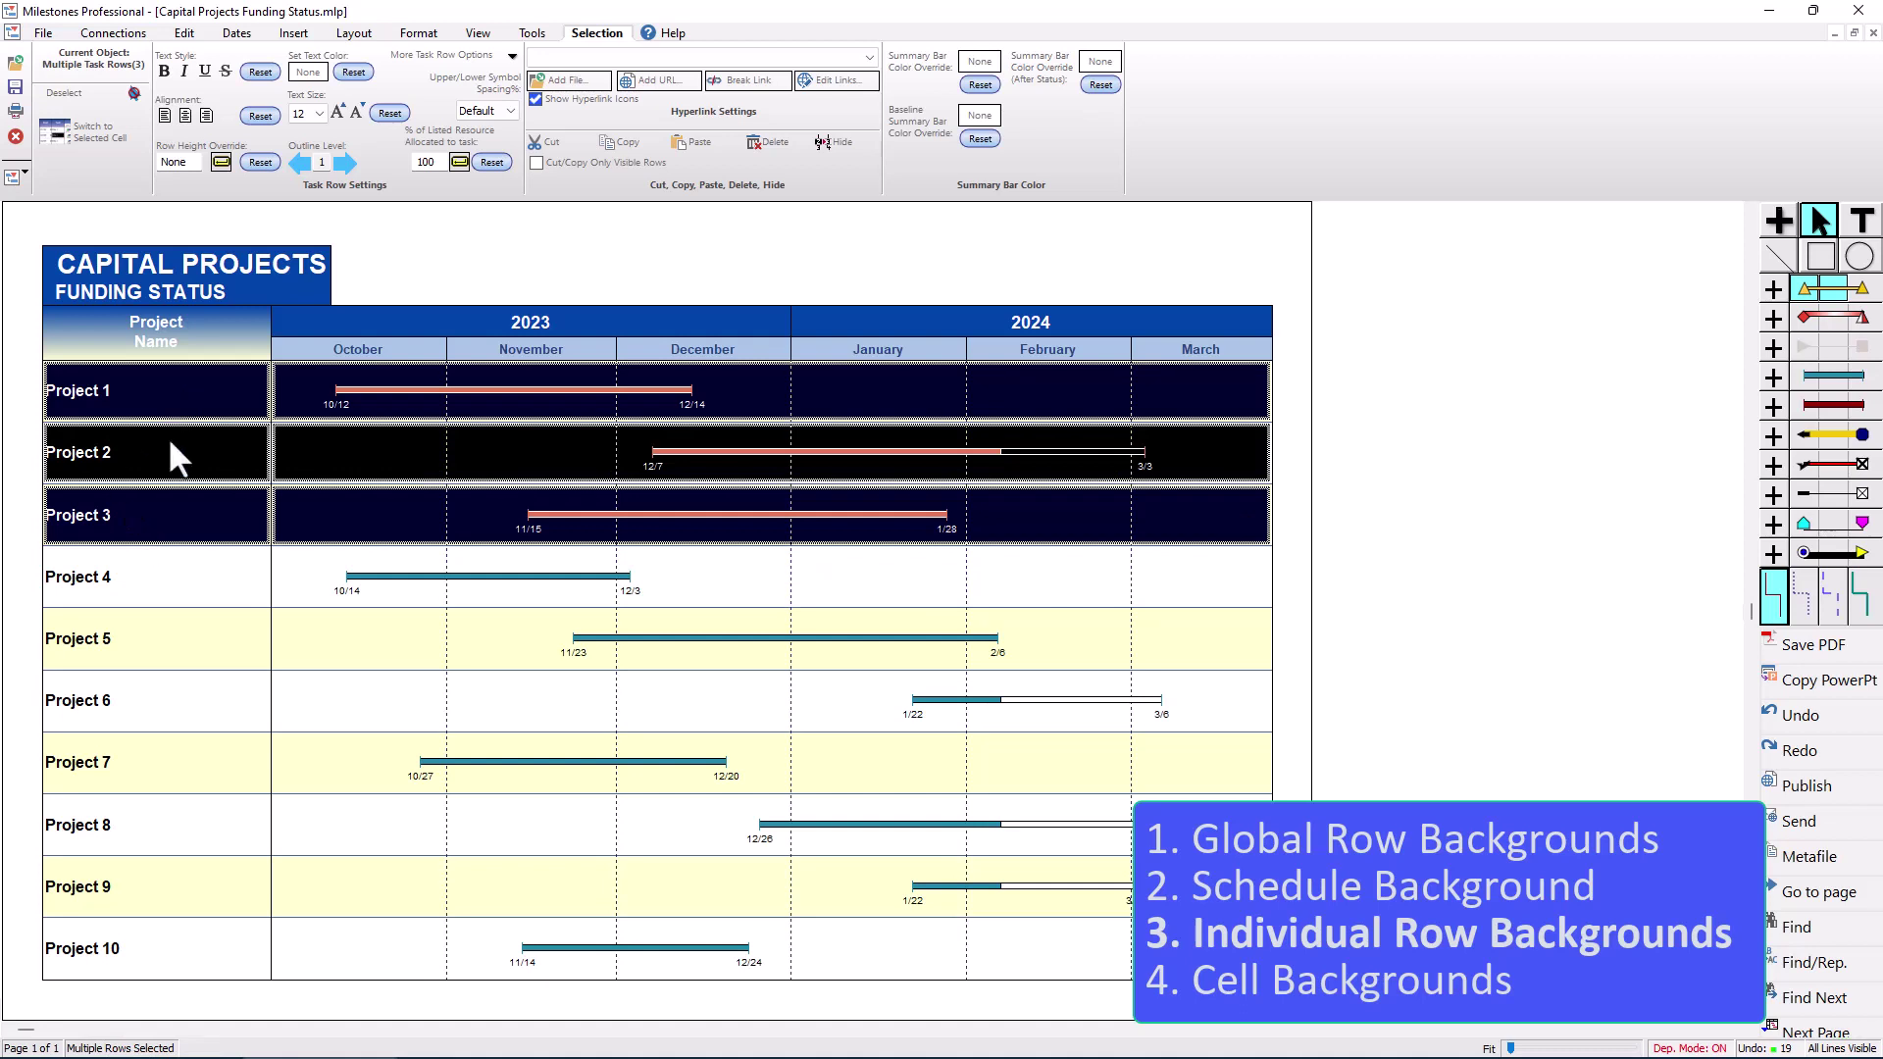
- Turn off gridlines and set cyan RGB(51,204,255) shading for the Project 1–3 rows
{"action": "left_click", "coordinate": [508, 55]}
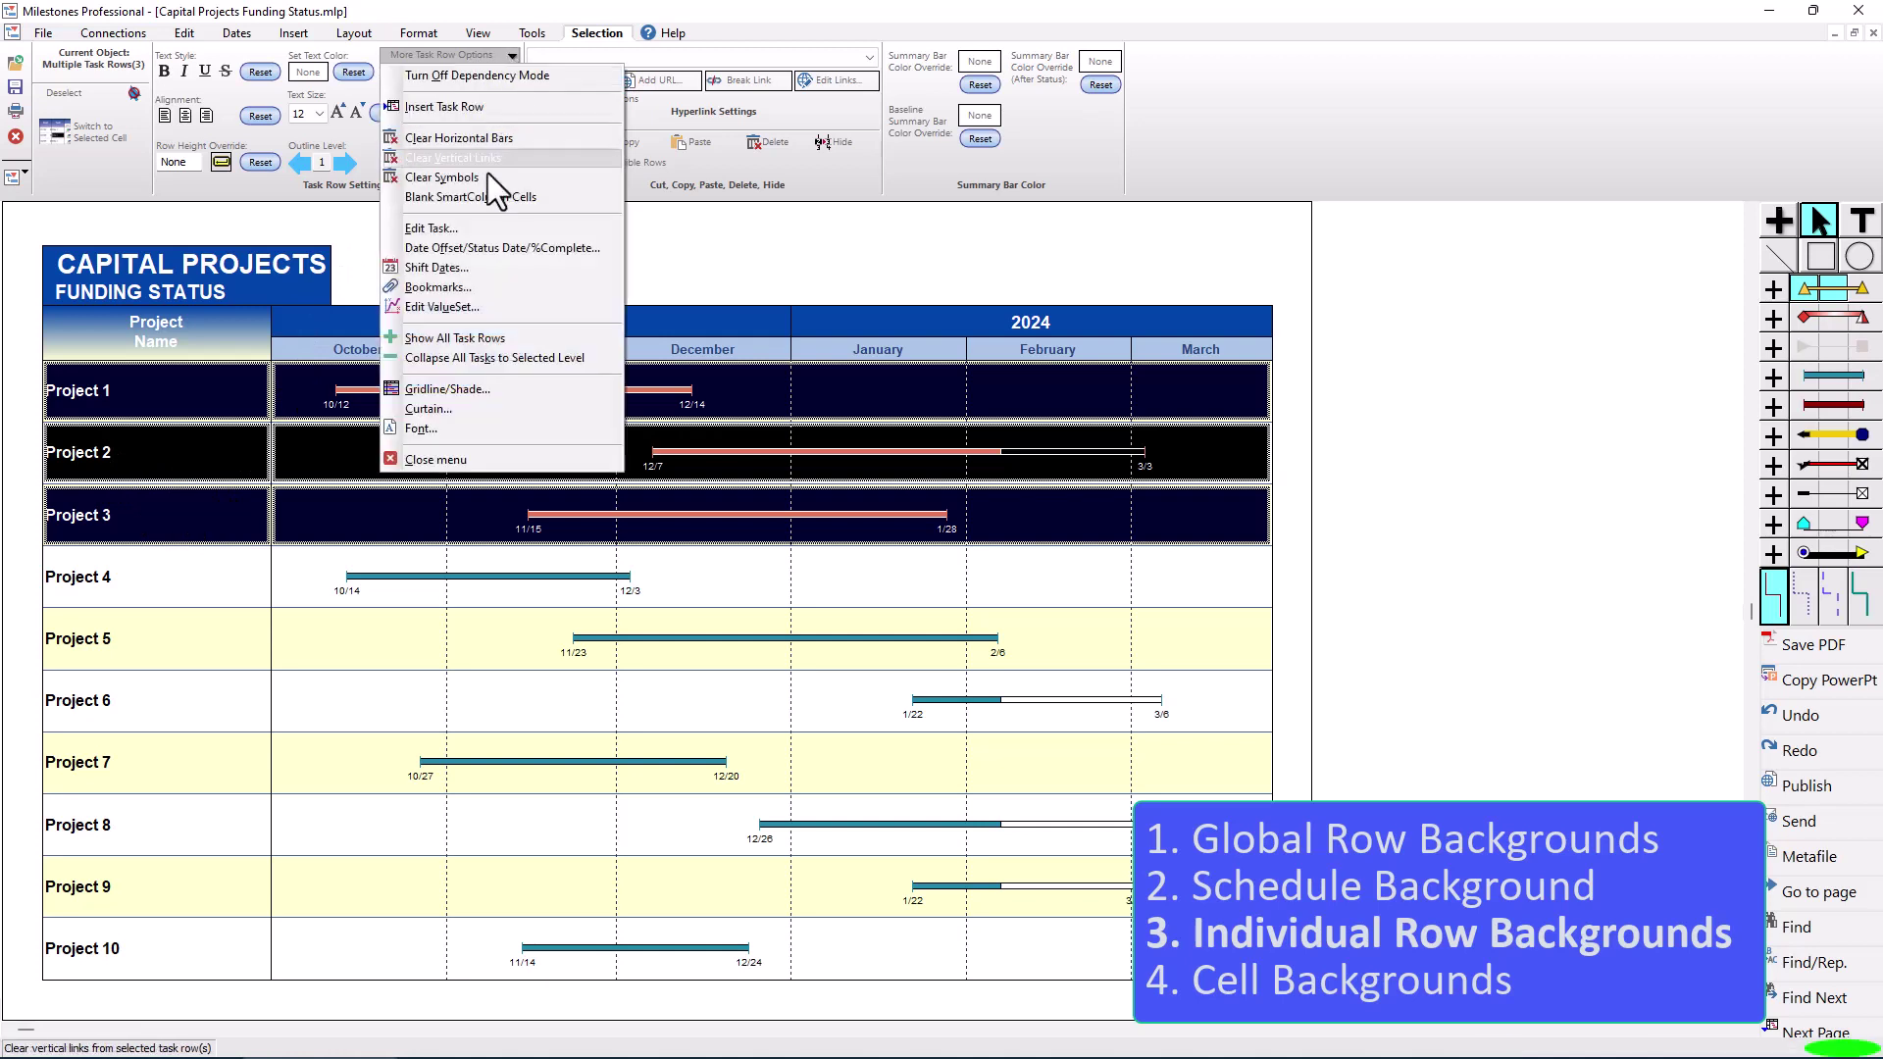
{"action": "left_click", "coordinate": [500, 395]}
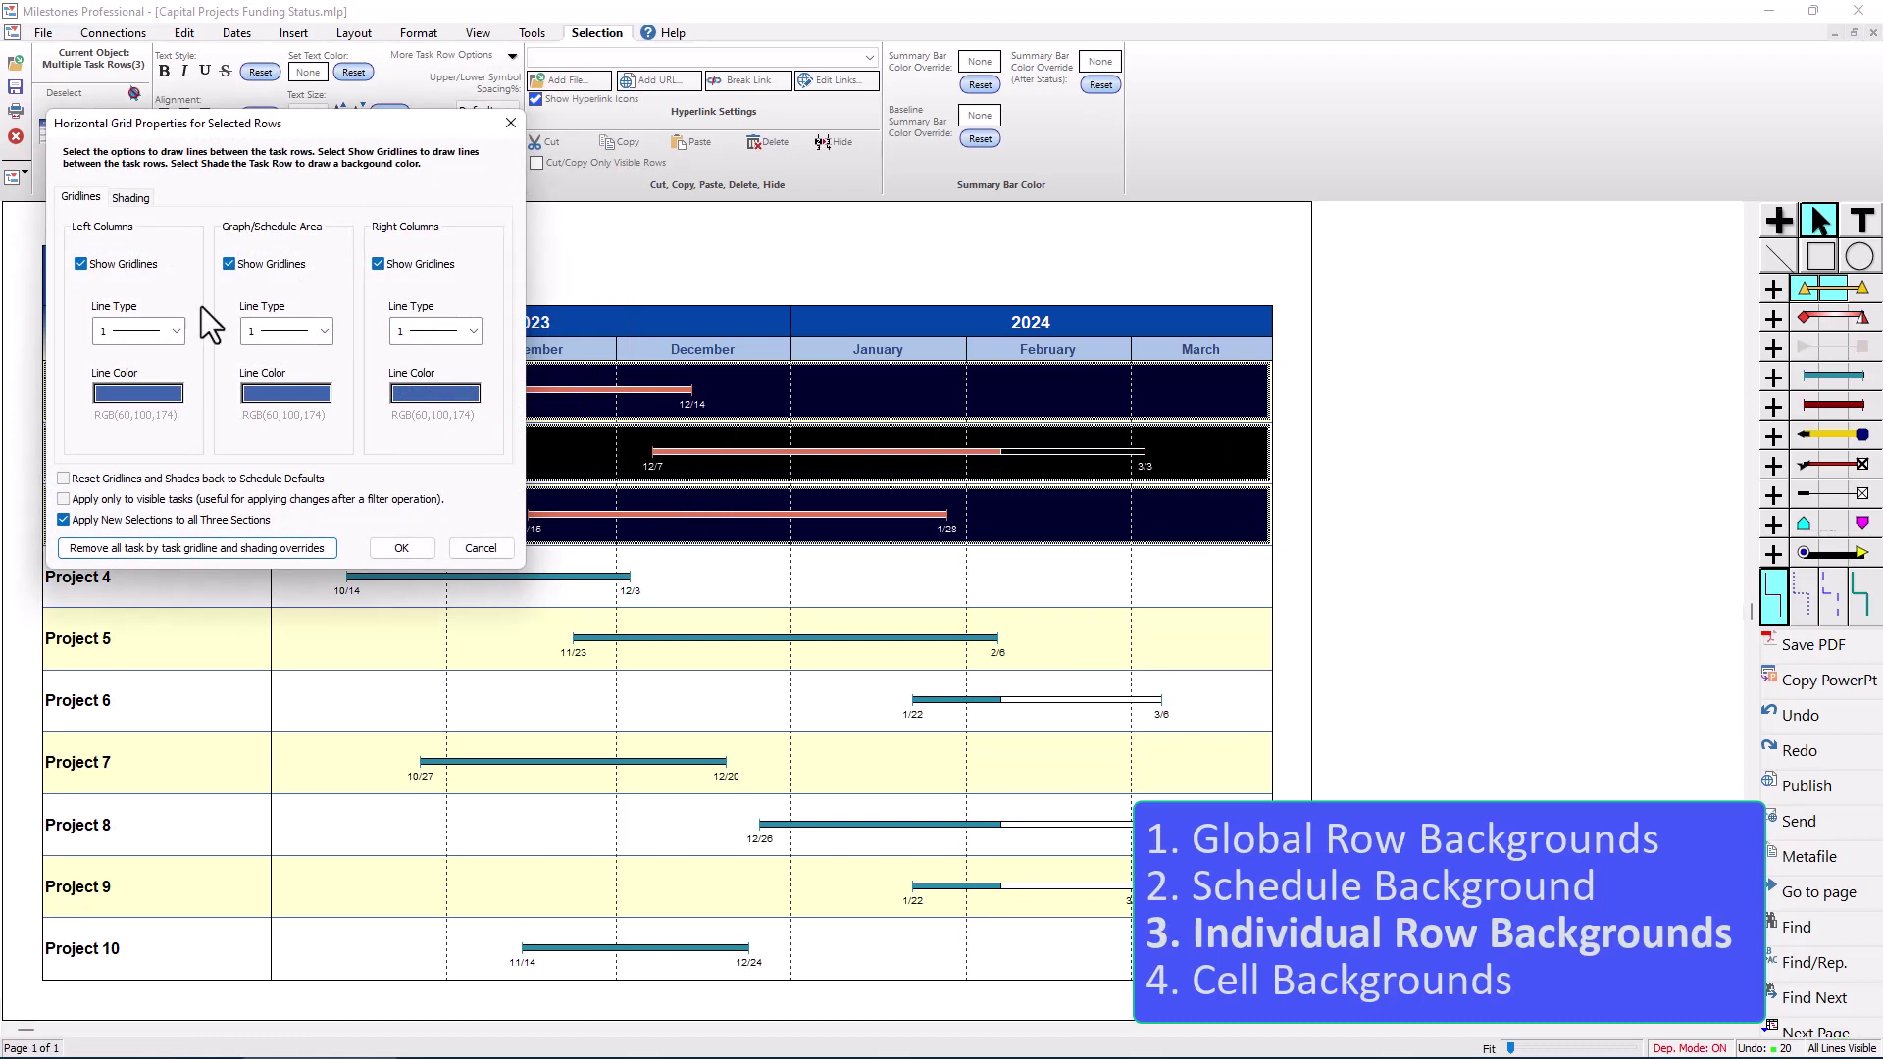
{"action": "left_click", "coordinate": [127, 263]}
{"action": "left_click", "coordinate": [130, 197]}
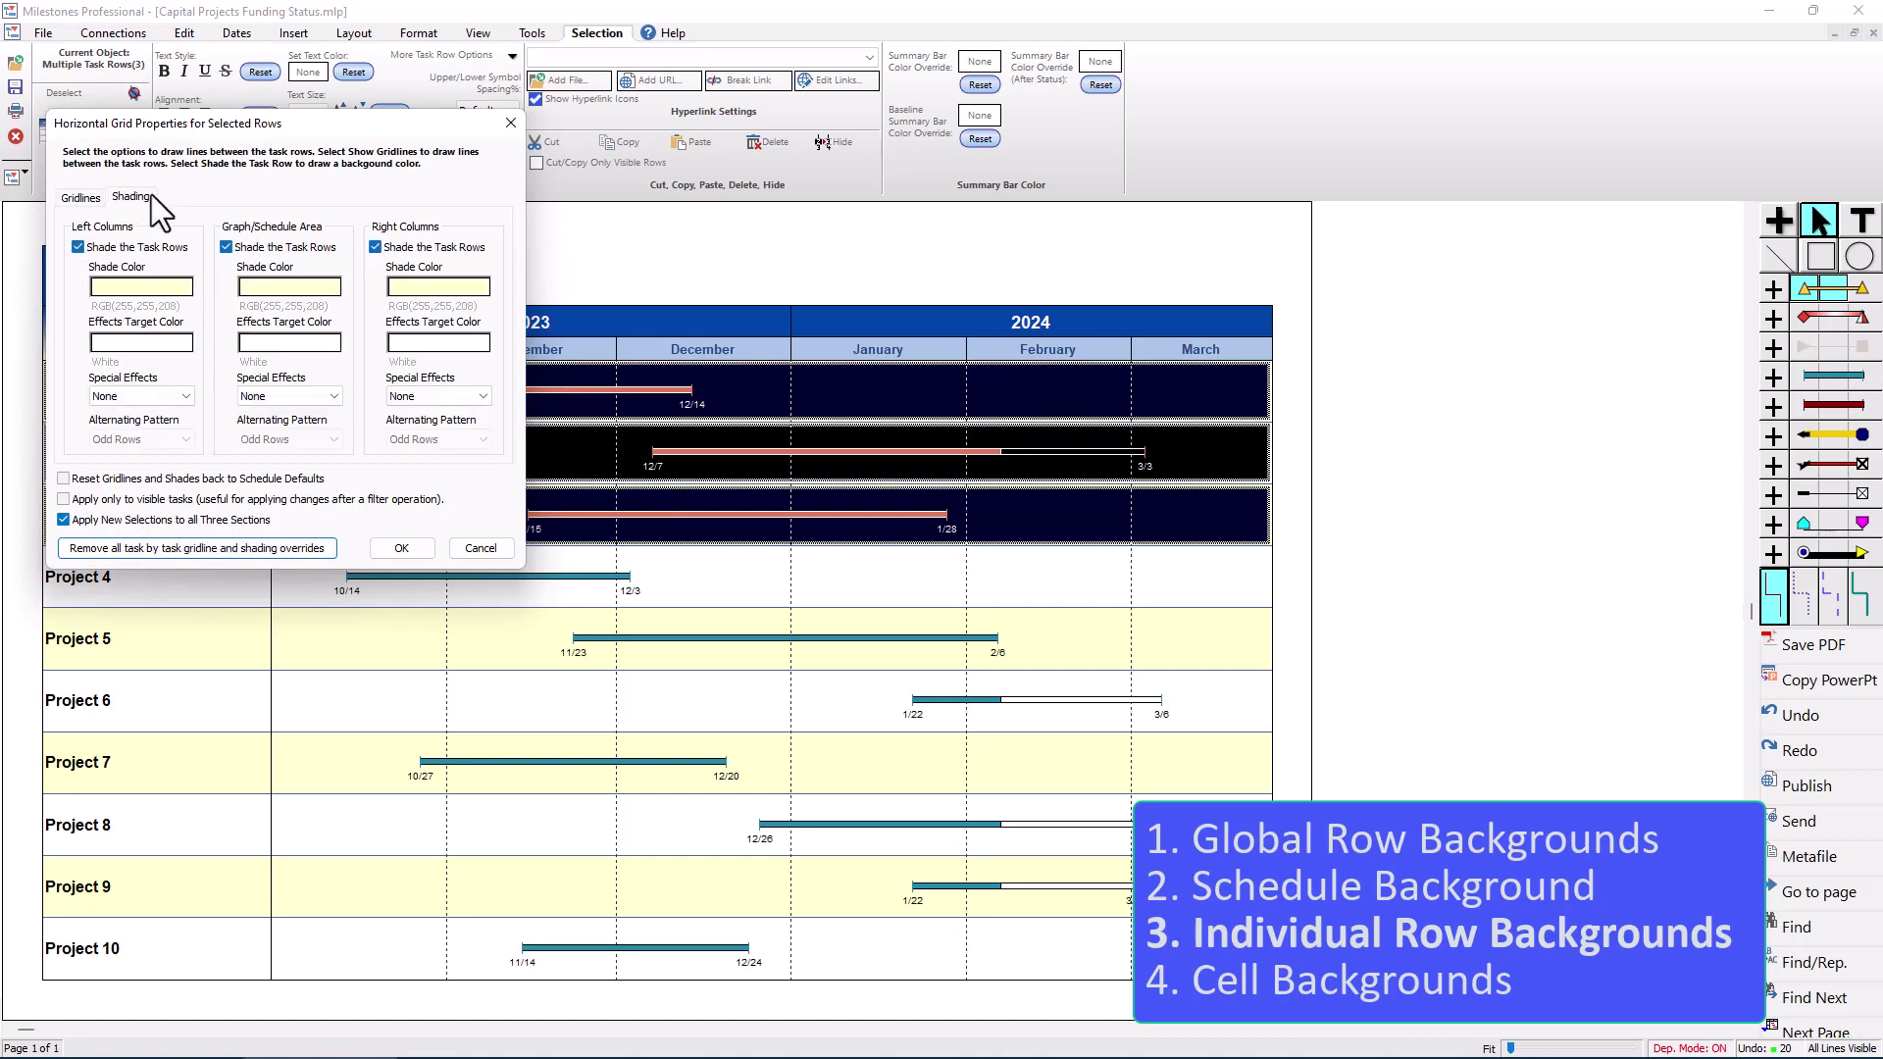
{"action": "left_click", "coordinate": [156, 285]}
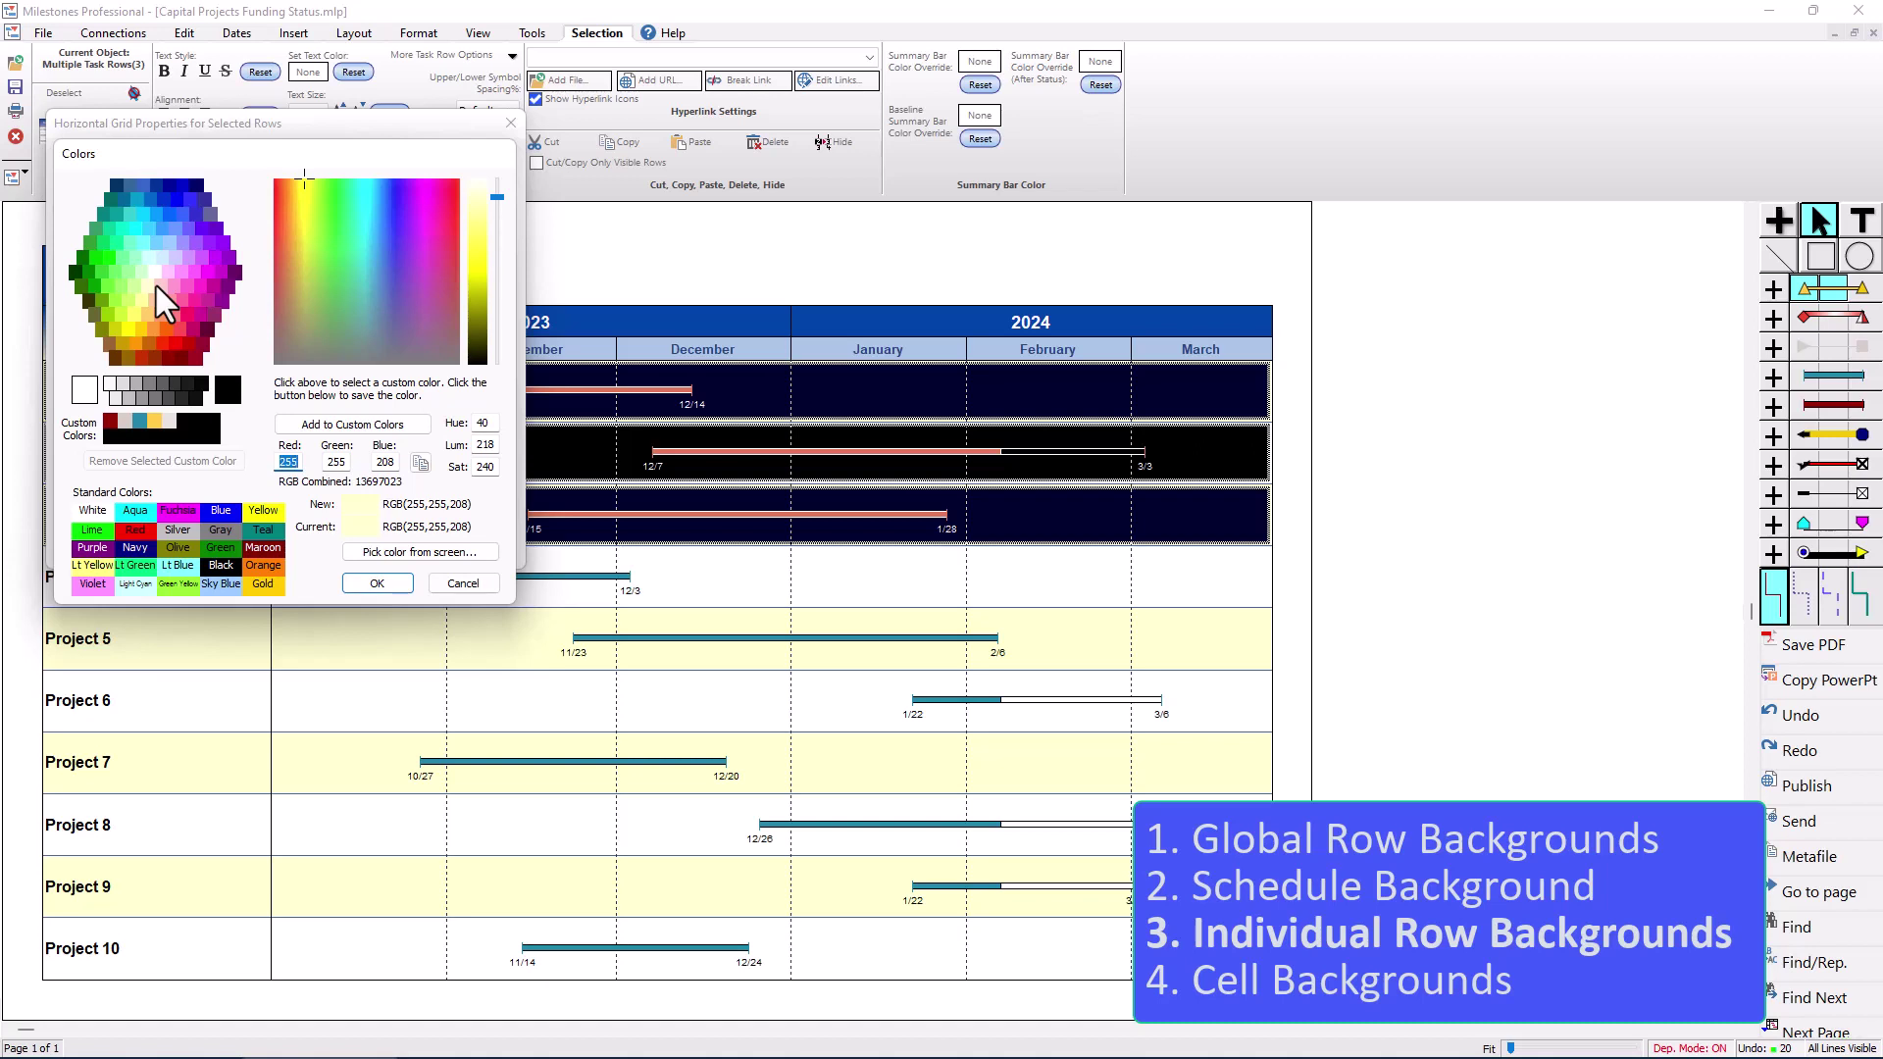
{"action": "left_click", "coordinate": [150, 231]}
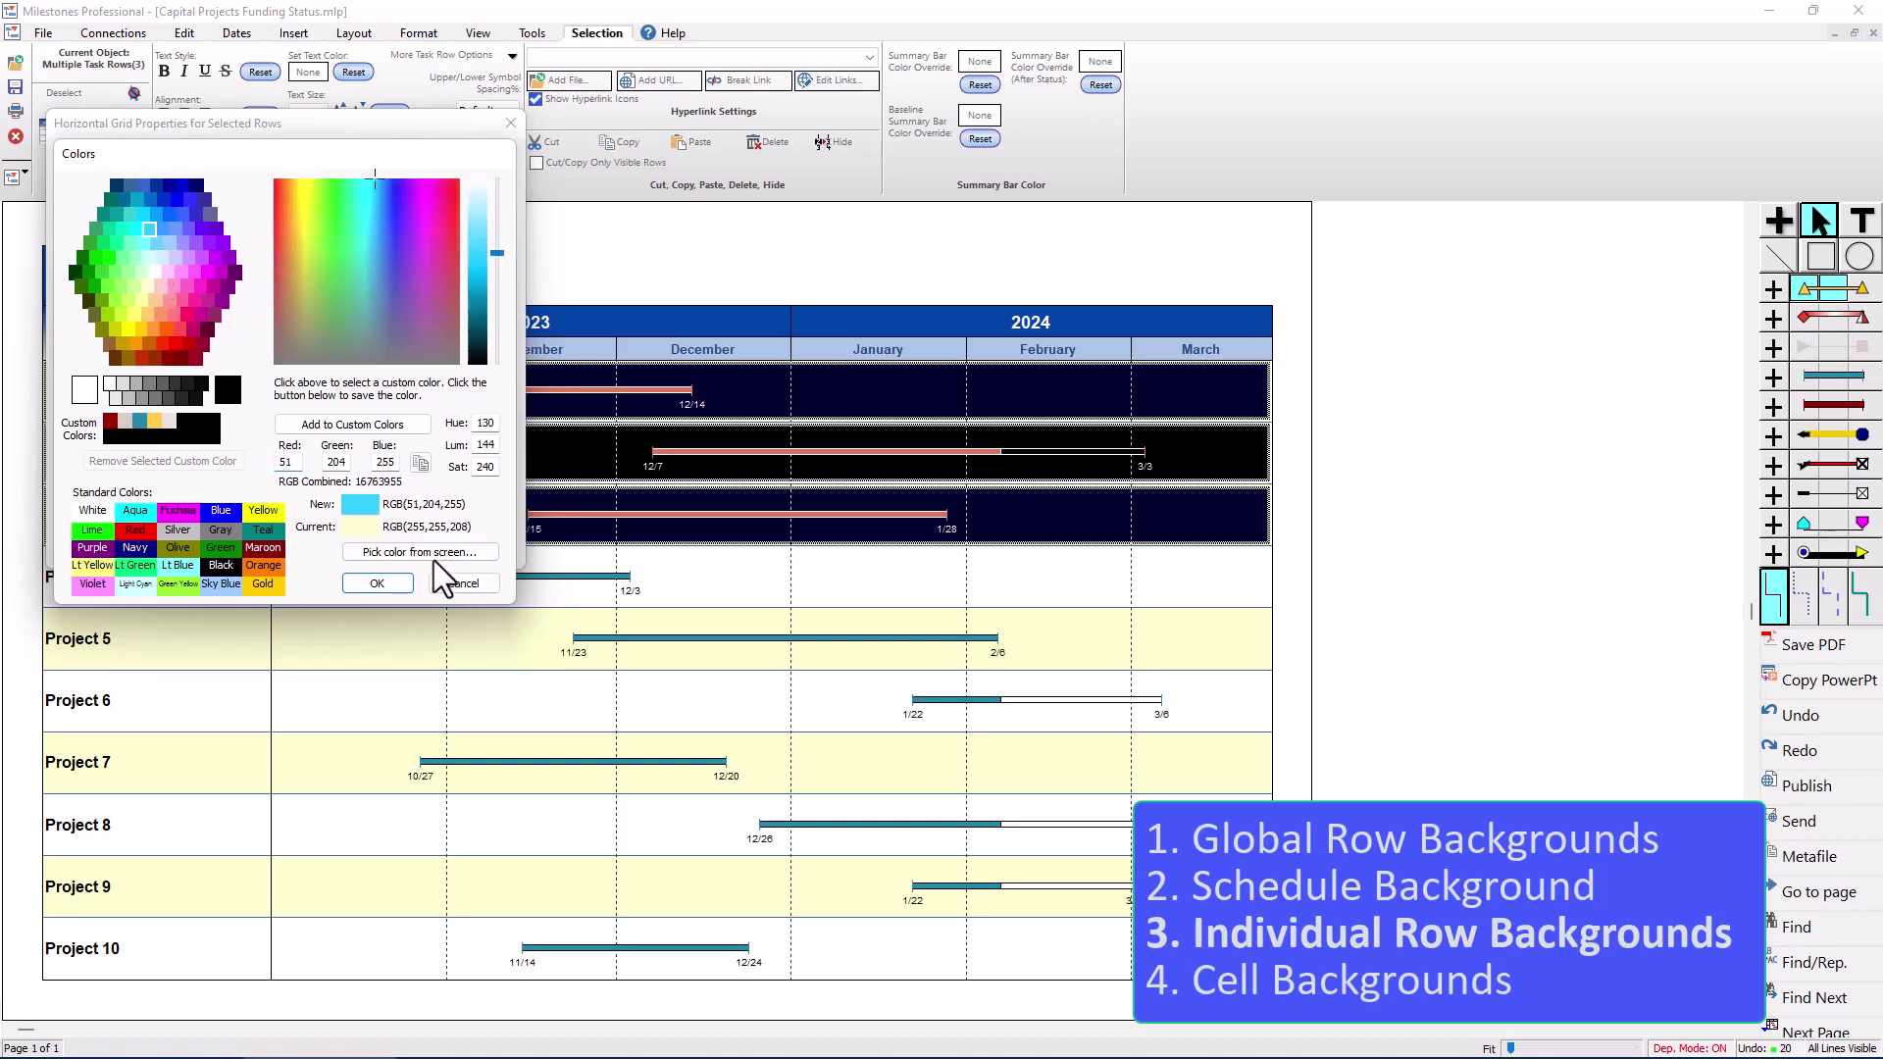
{"action": "left_click", "coordinate": [391, 583]}
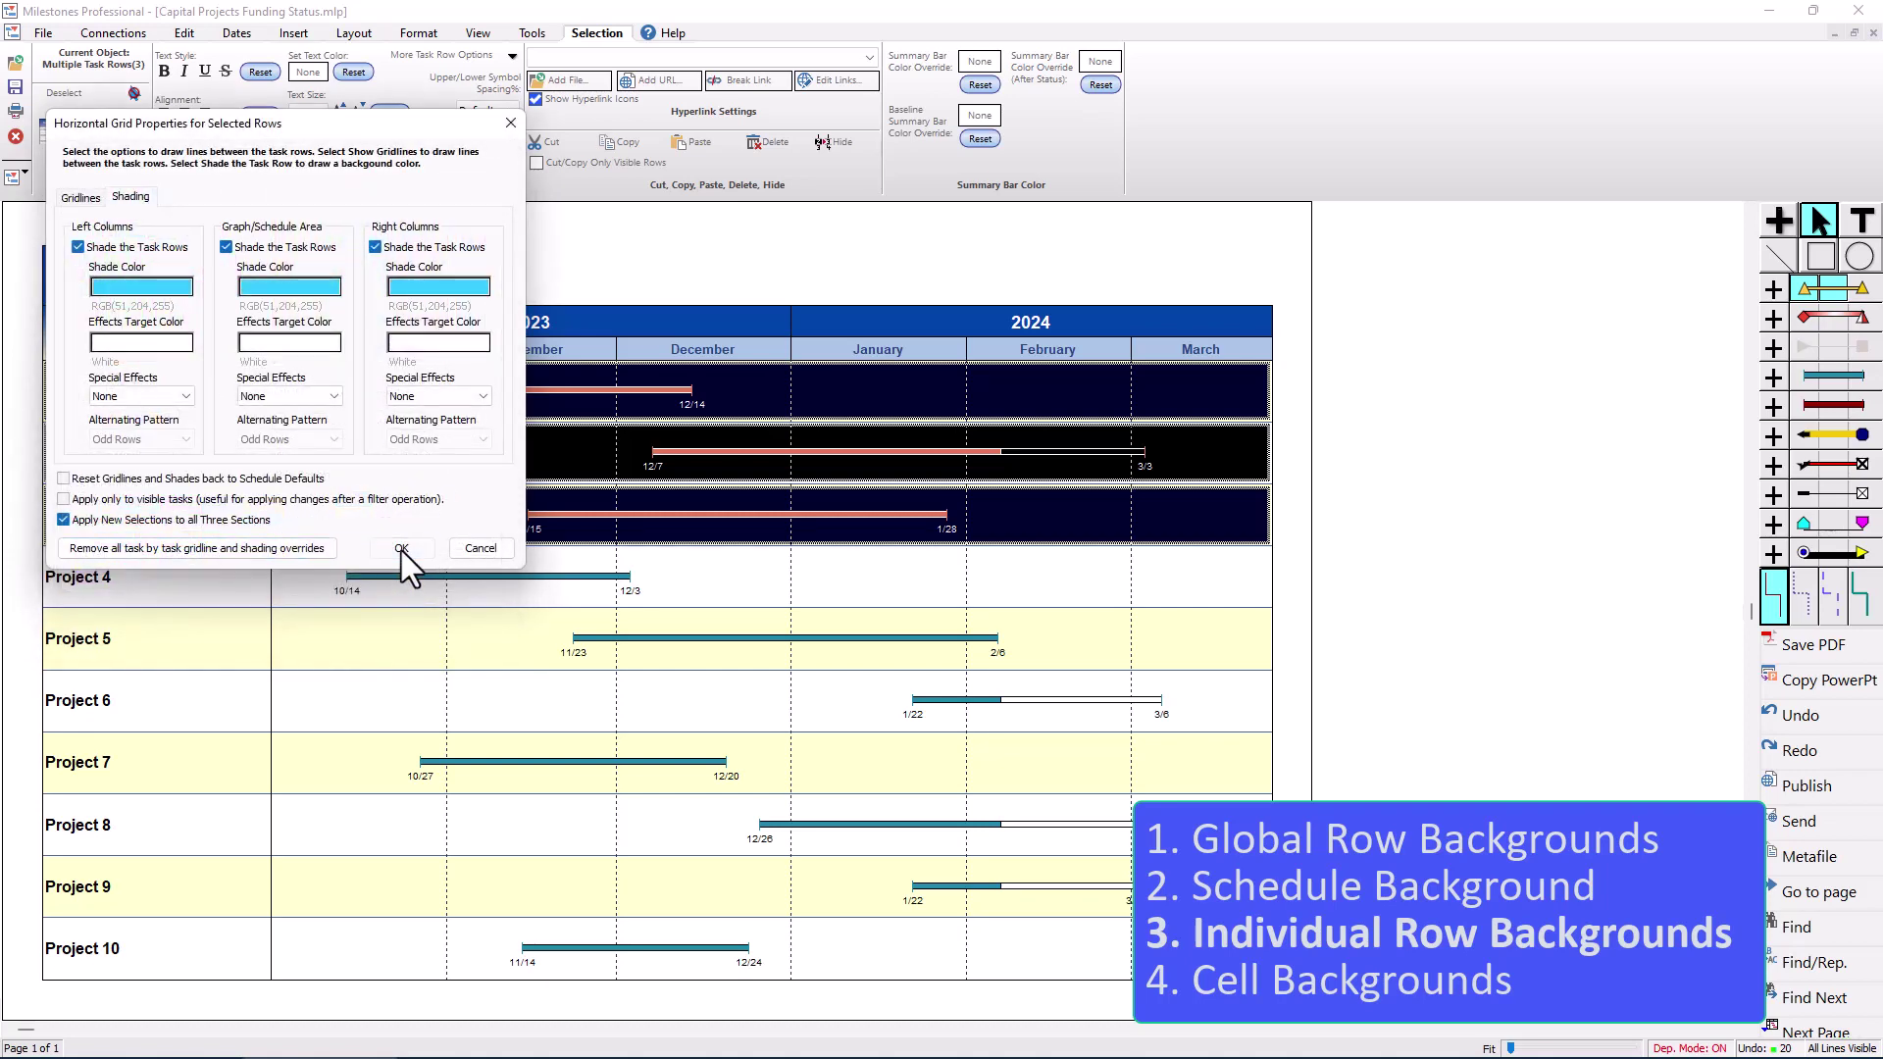
{"action": "left_click", "coordinate": [402, 549]}
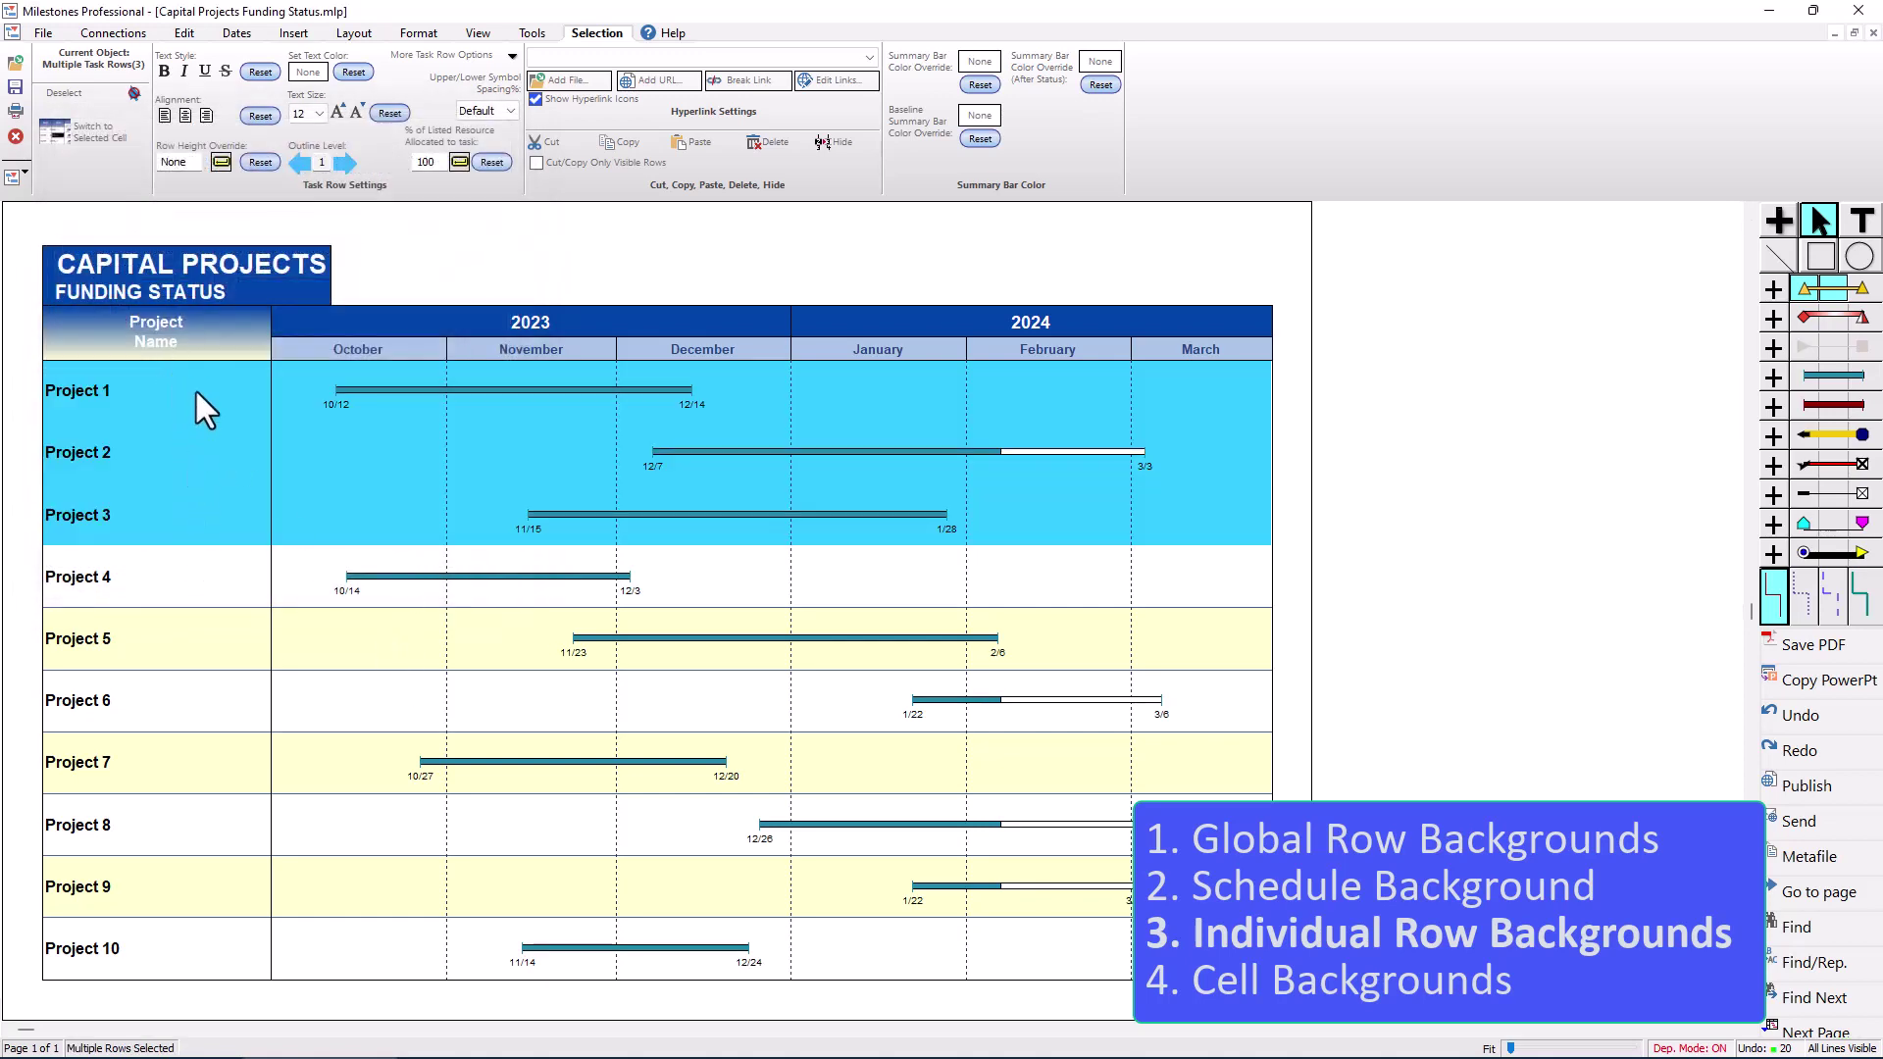
- Select the Project 4 and Project 5 rows and turn off their gridlines
{"action": "left_click", "coordinate": [181, 569]}
{"action": "left_click", "coordinate": [182, 652], "text": "ctrl"}
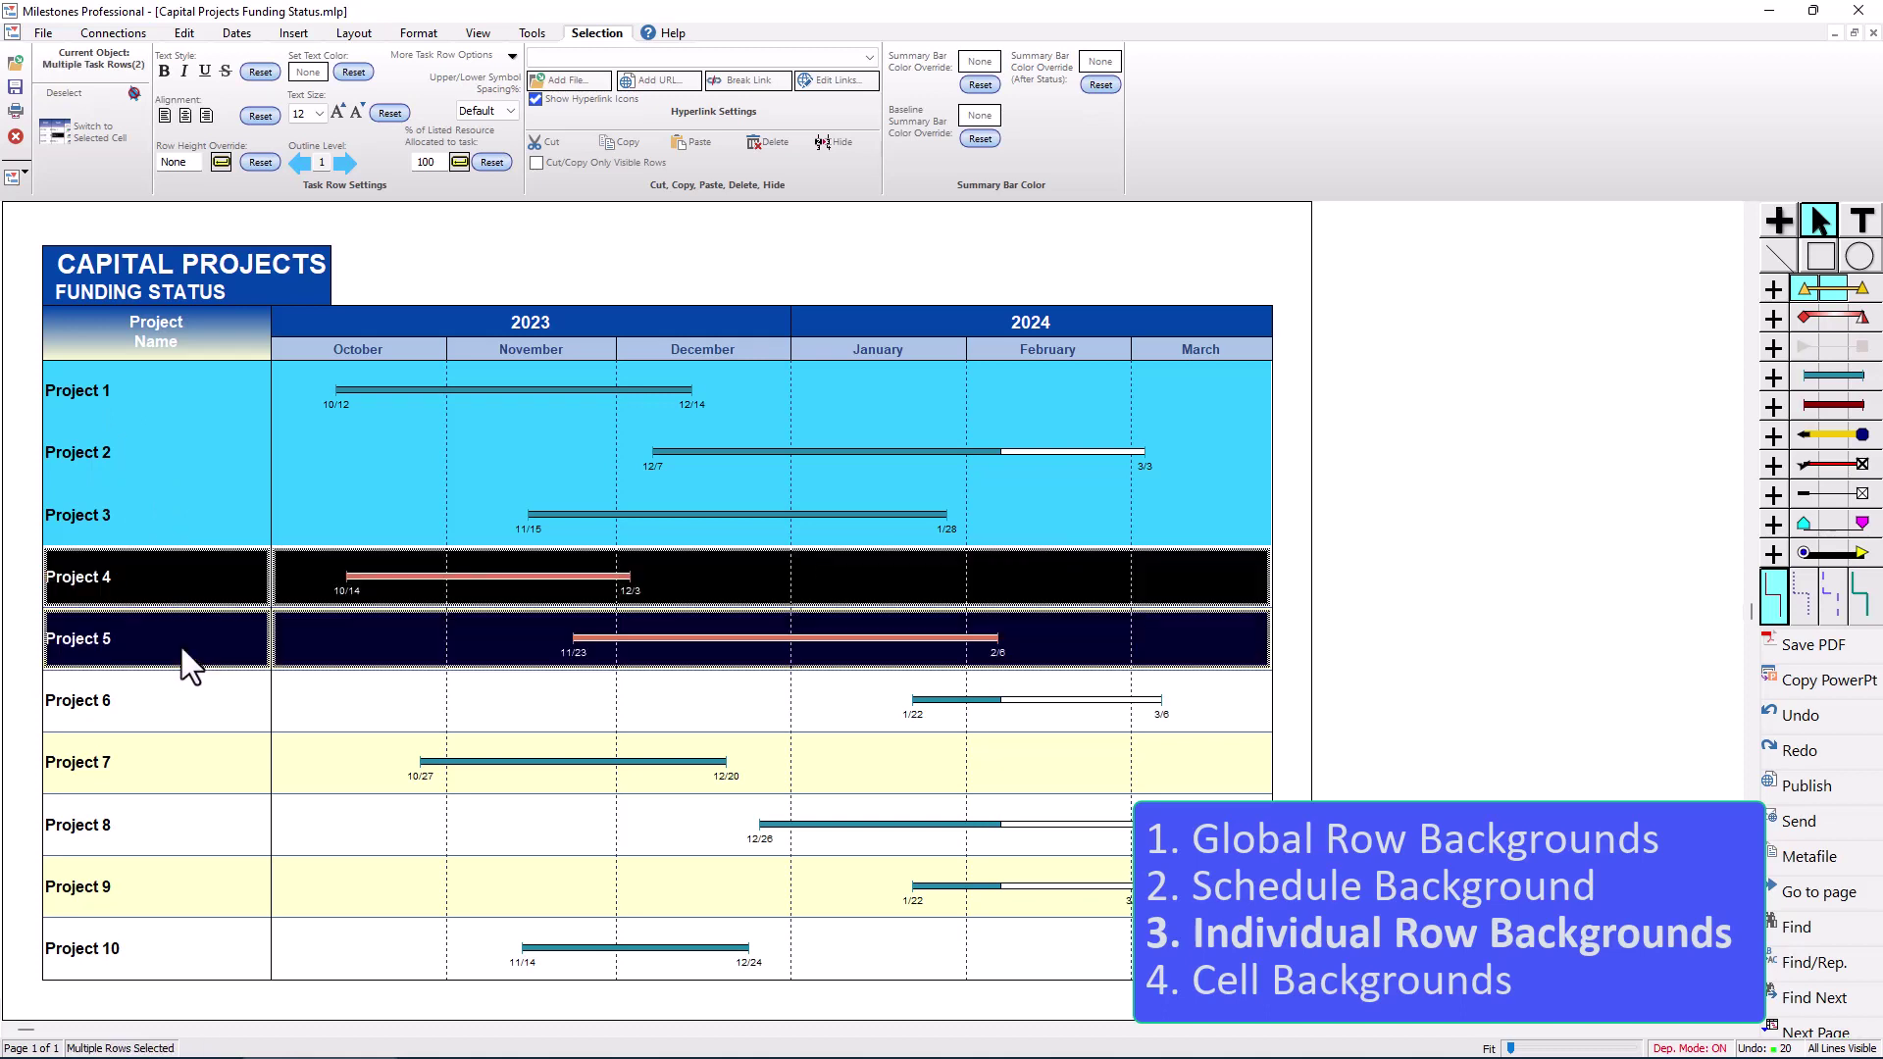
{"action": "left_click", "coordinate": [465, 53]}
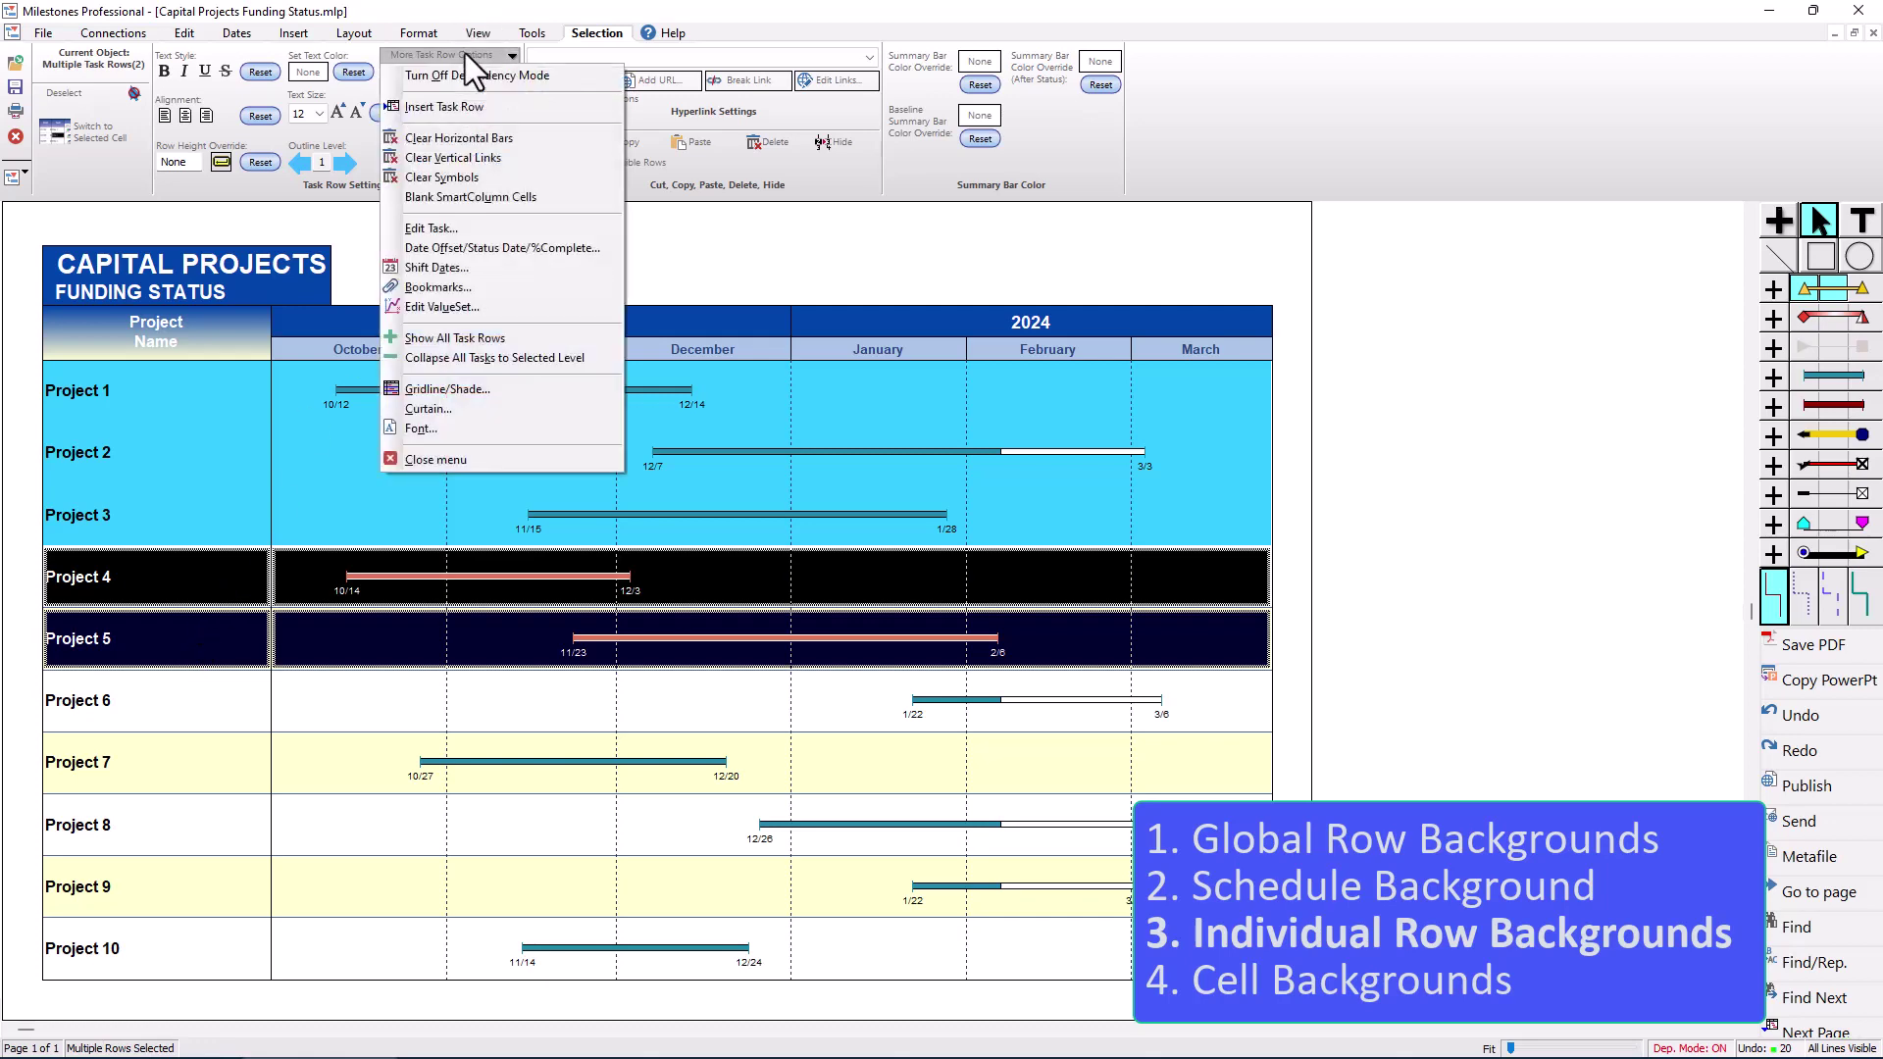
{"action": "left_click", "coordinate": [469, 390]}
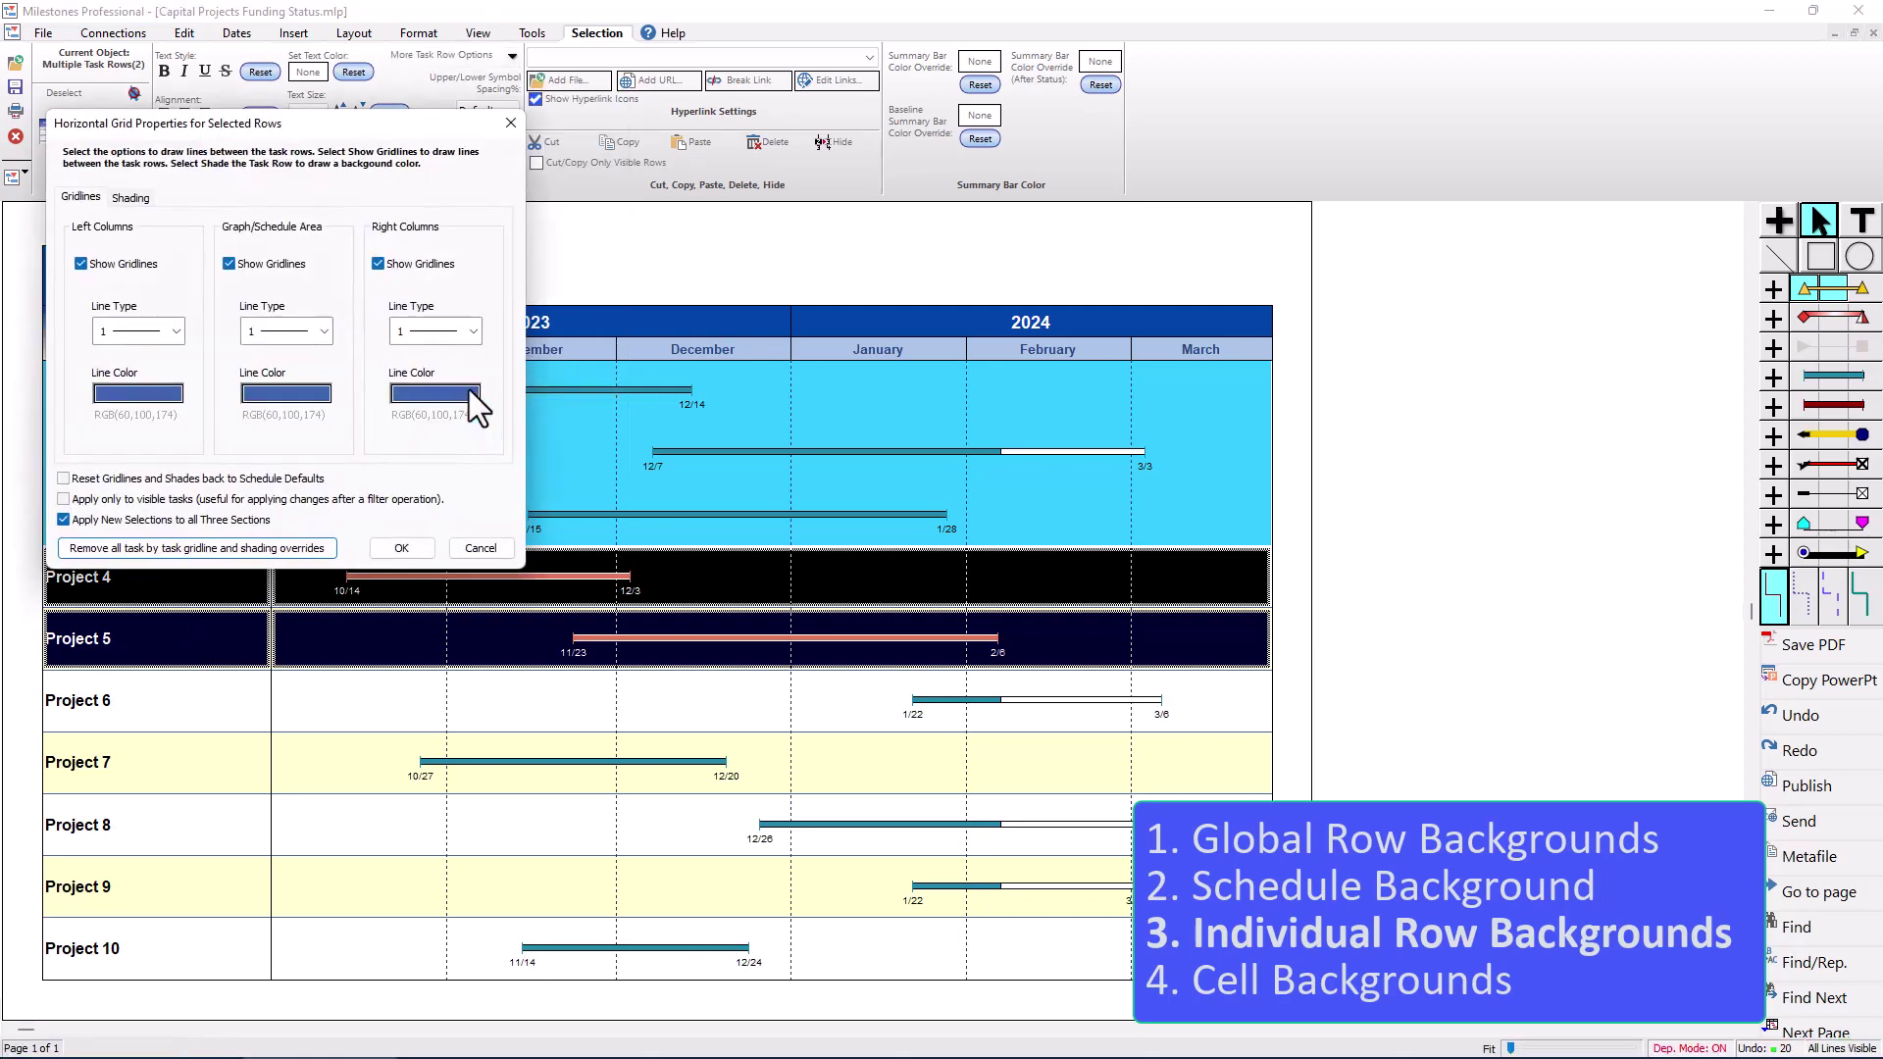
{"action": "left_click", "coordinate": [125, 262]}
- Shade the selected rows Med. Spring Green across all column sections
{"action": "left_click", "coordinate": [131, 198]}
{"action": "left_click", "coordinate": [172, 285]}
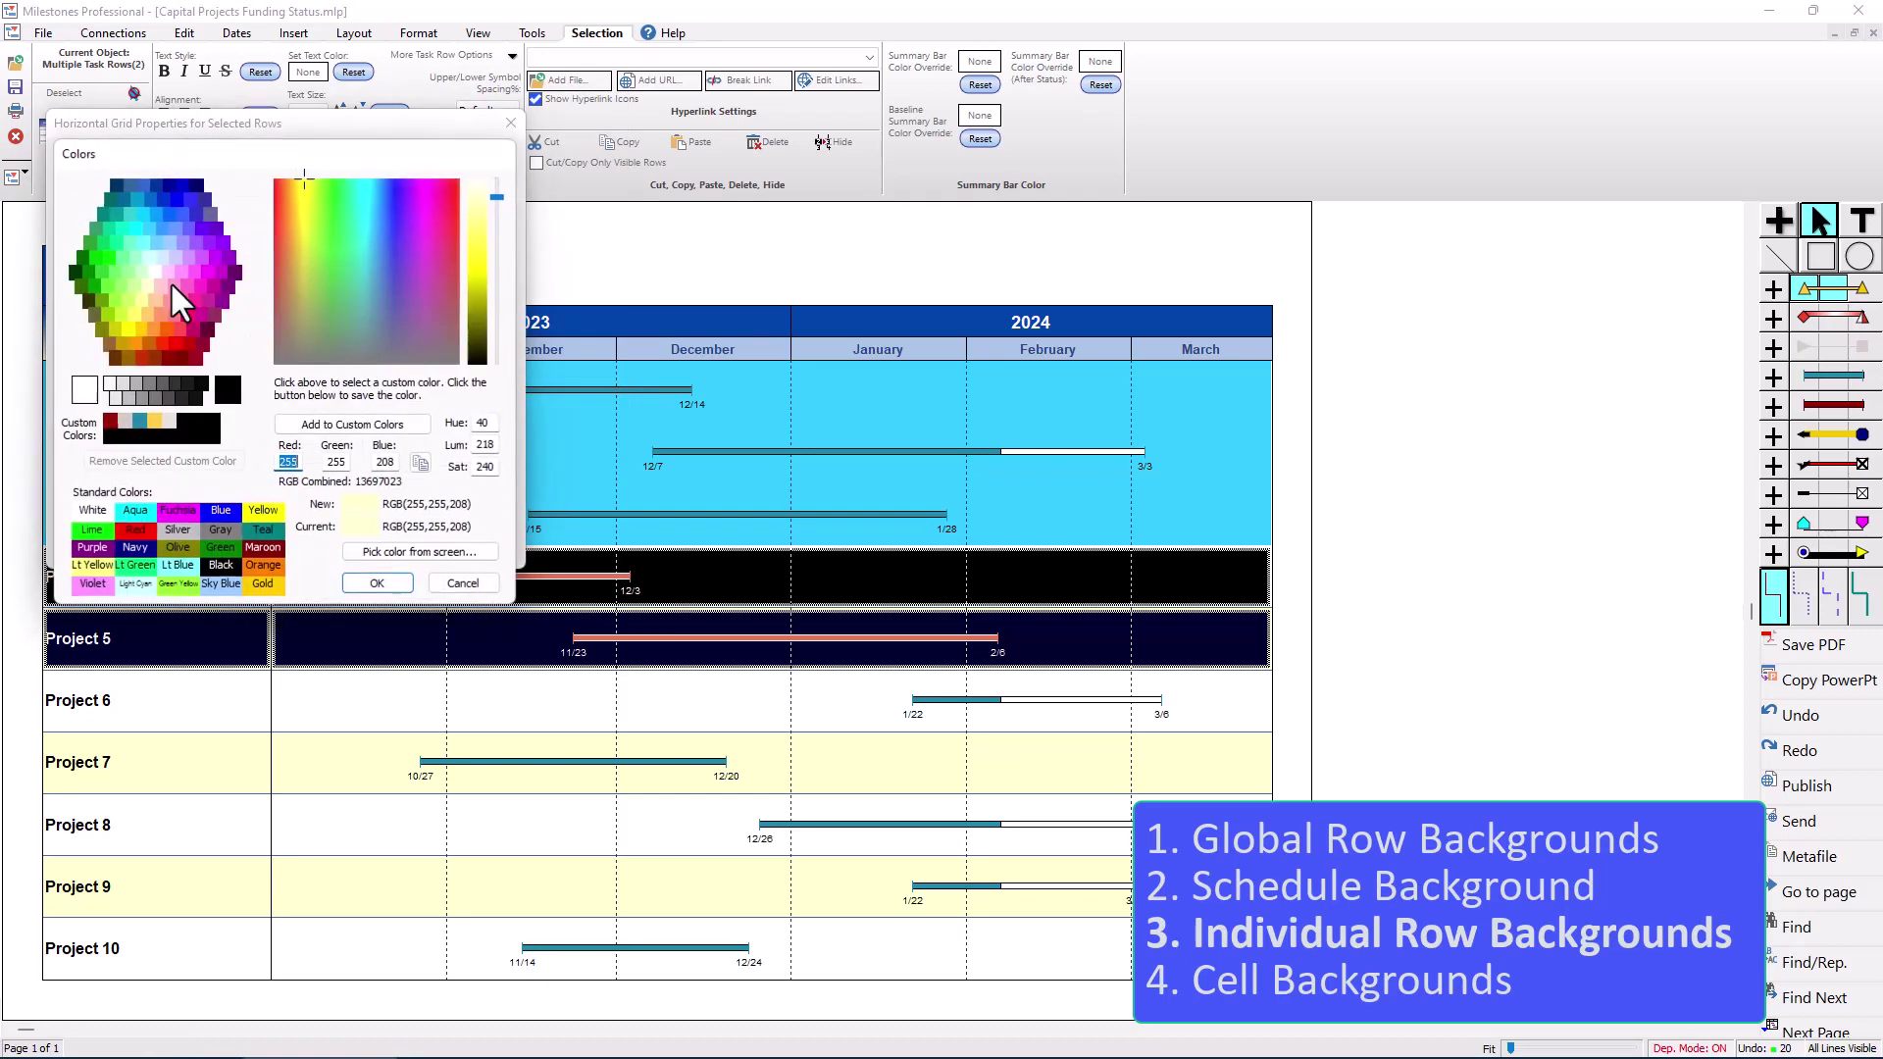
{"action": "left_click", "coordinate": [119, 245]}
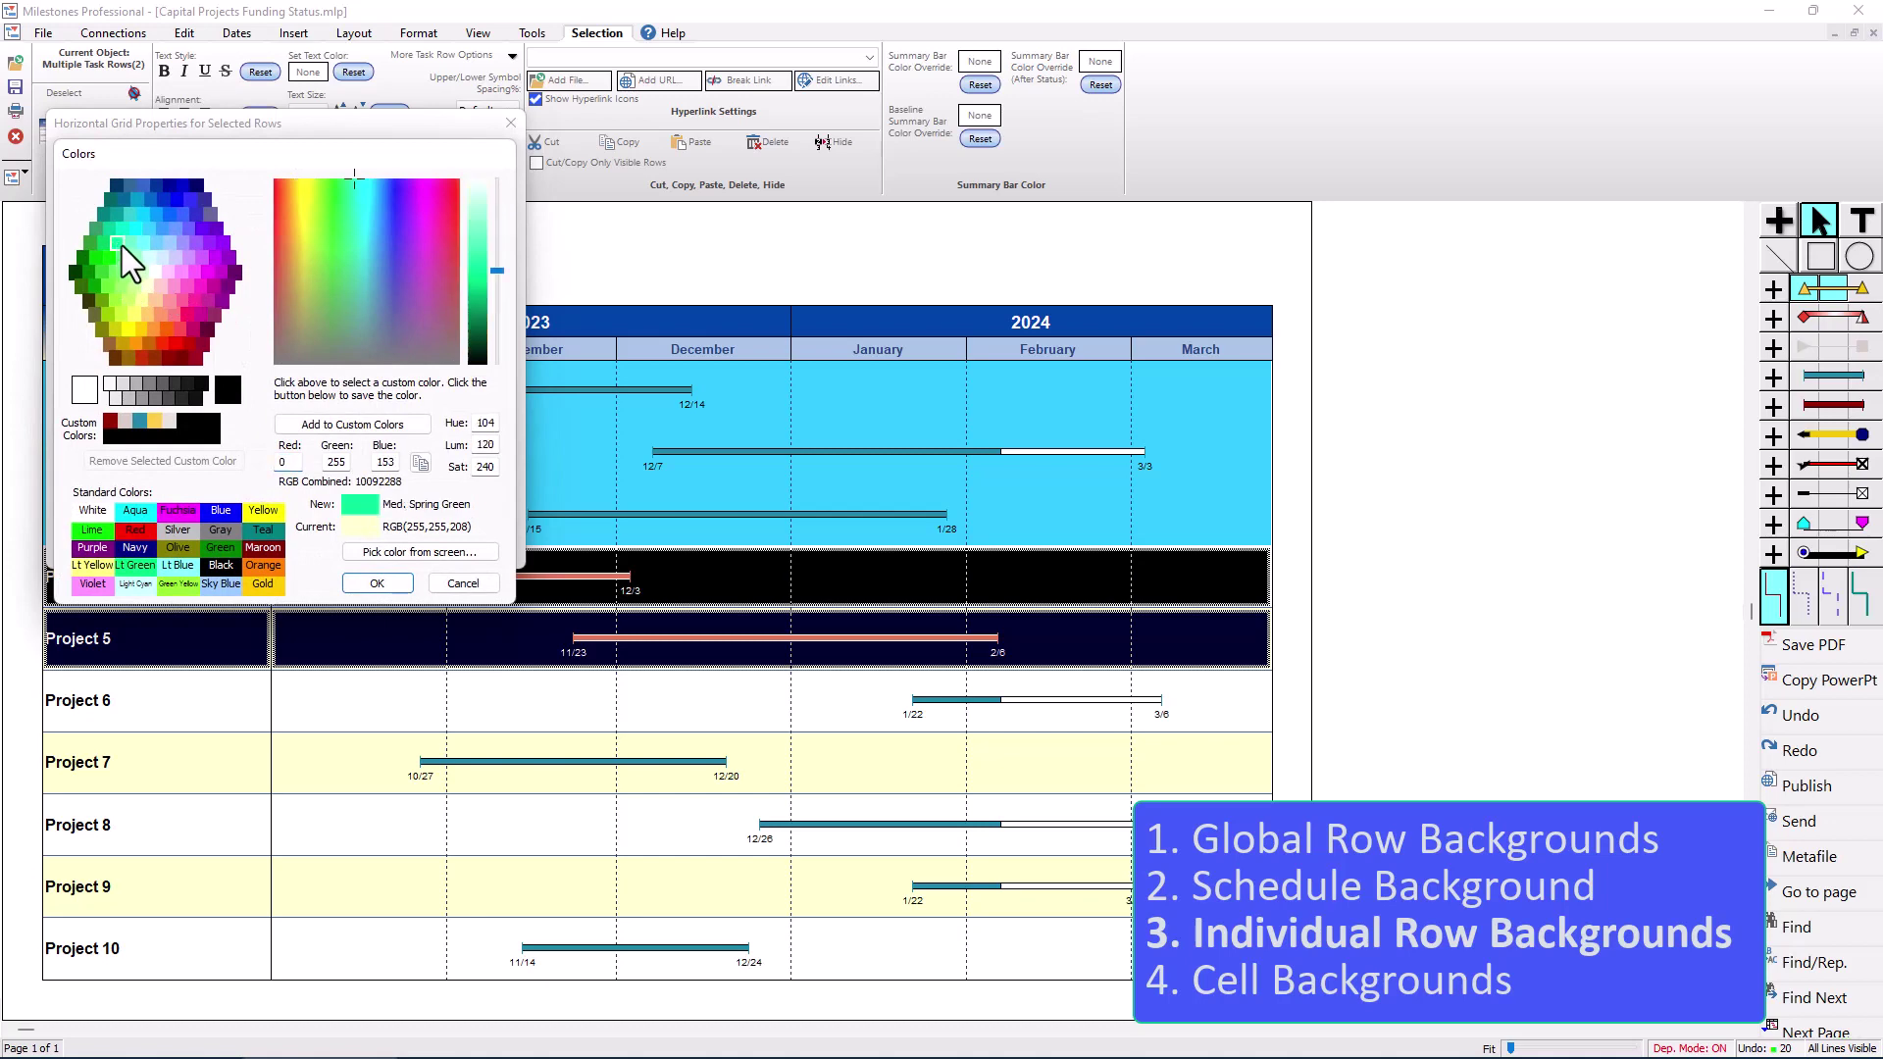
{"action": "left_click", "coordinate": [390, 583]}
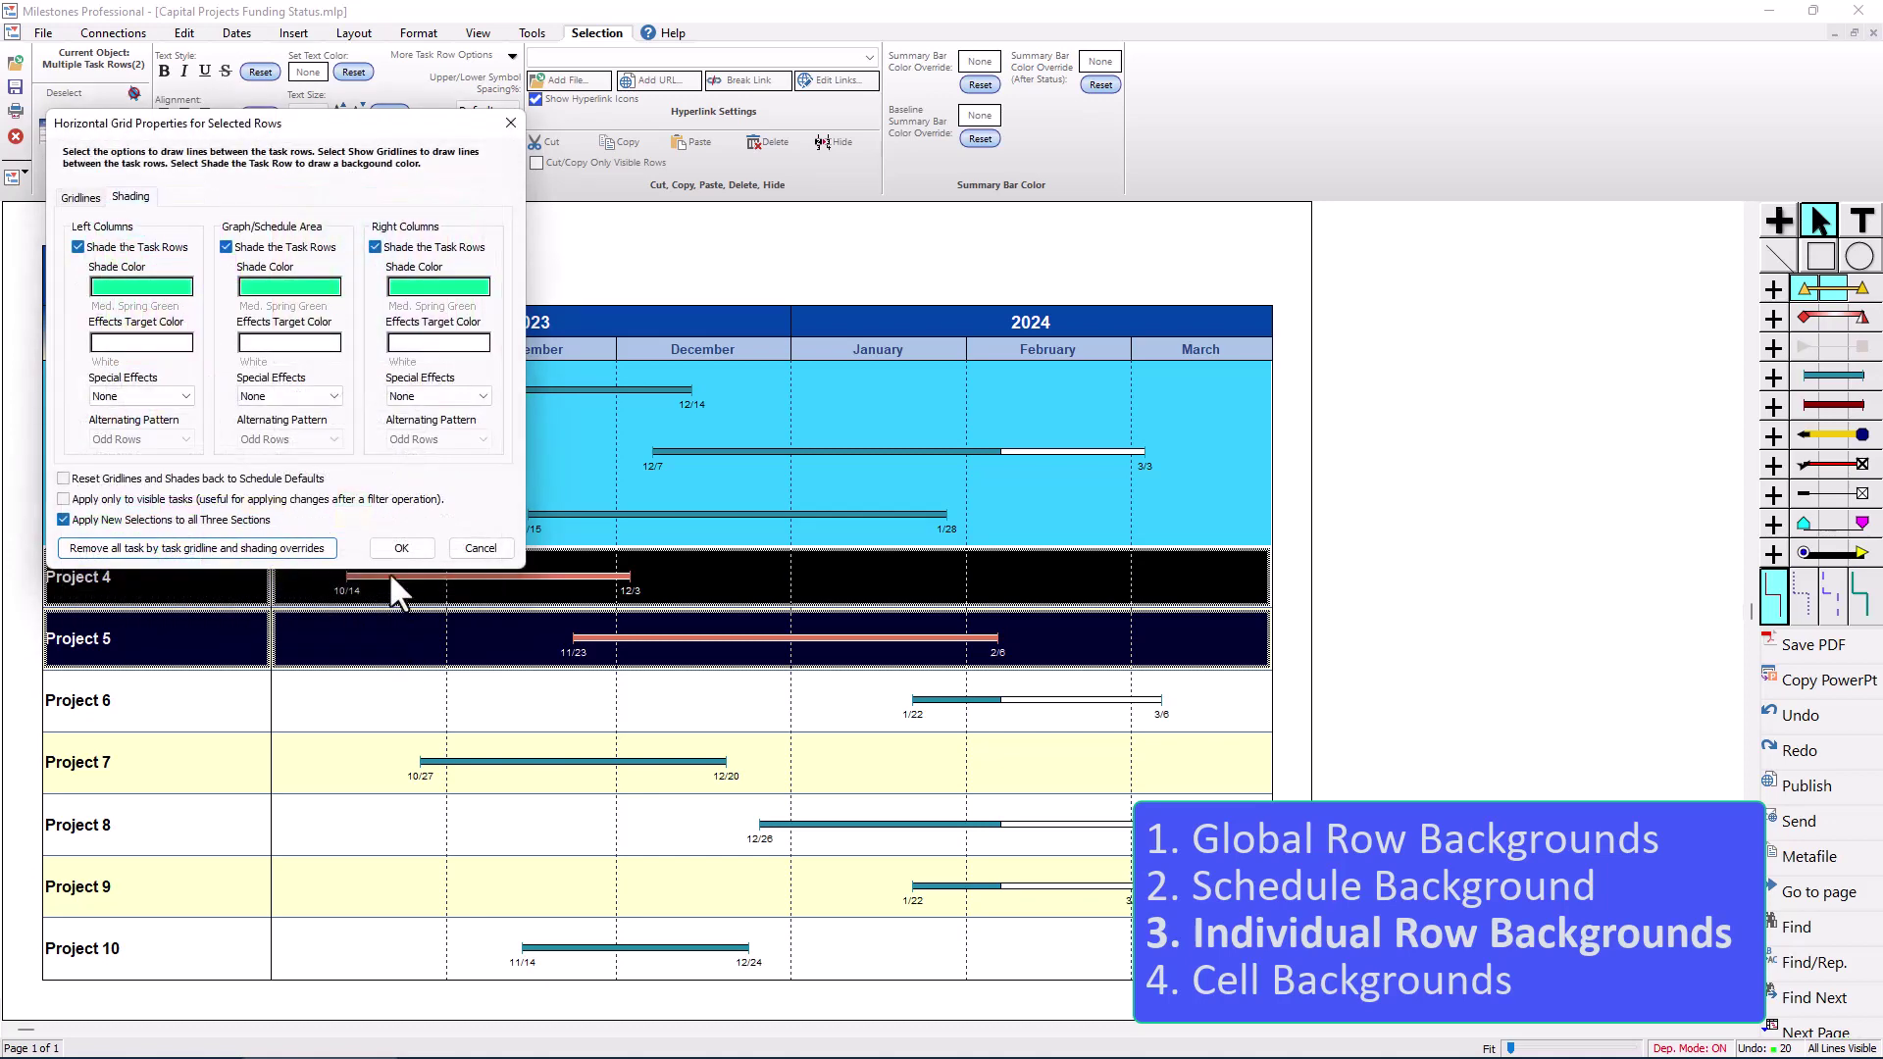
{"action": "left_click", "coordinate": [397, 549]}
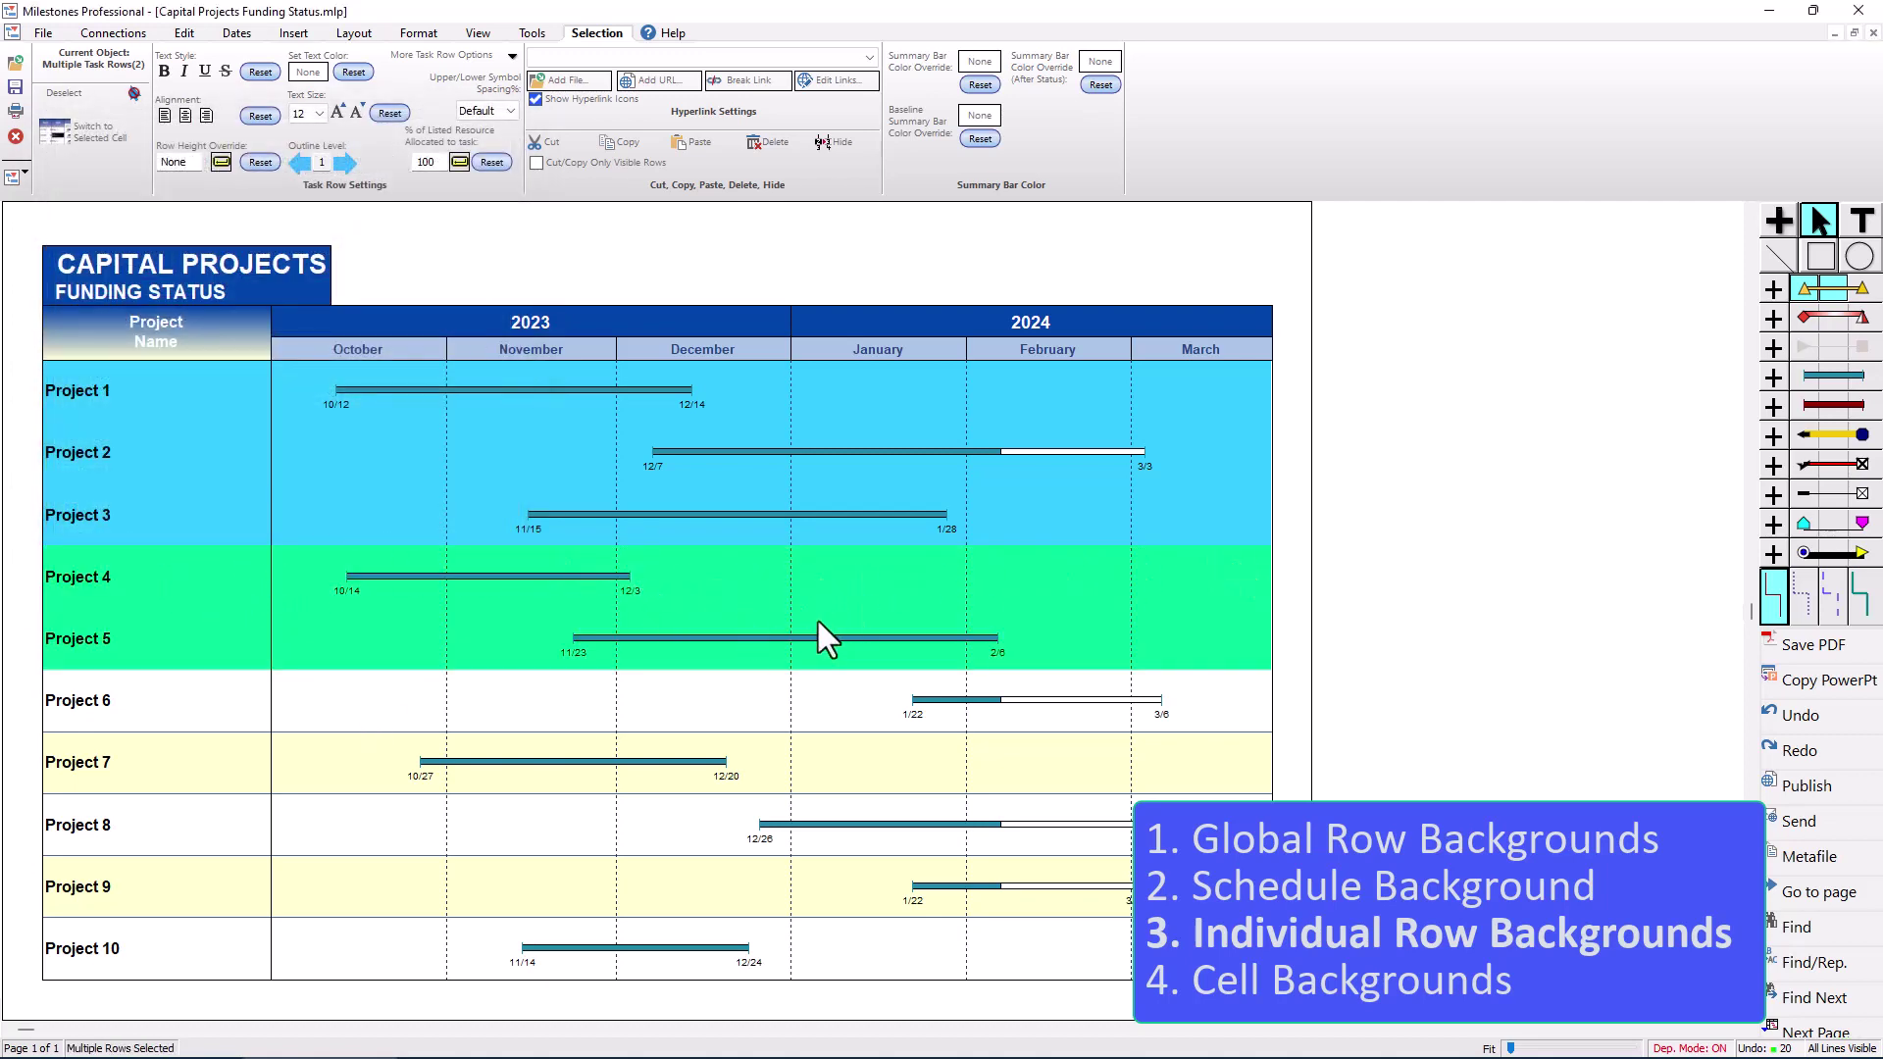
{"action": "left_click", "coordinate": [194, 515]}
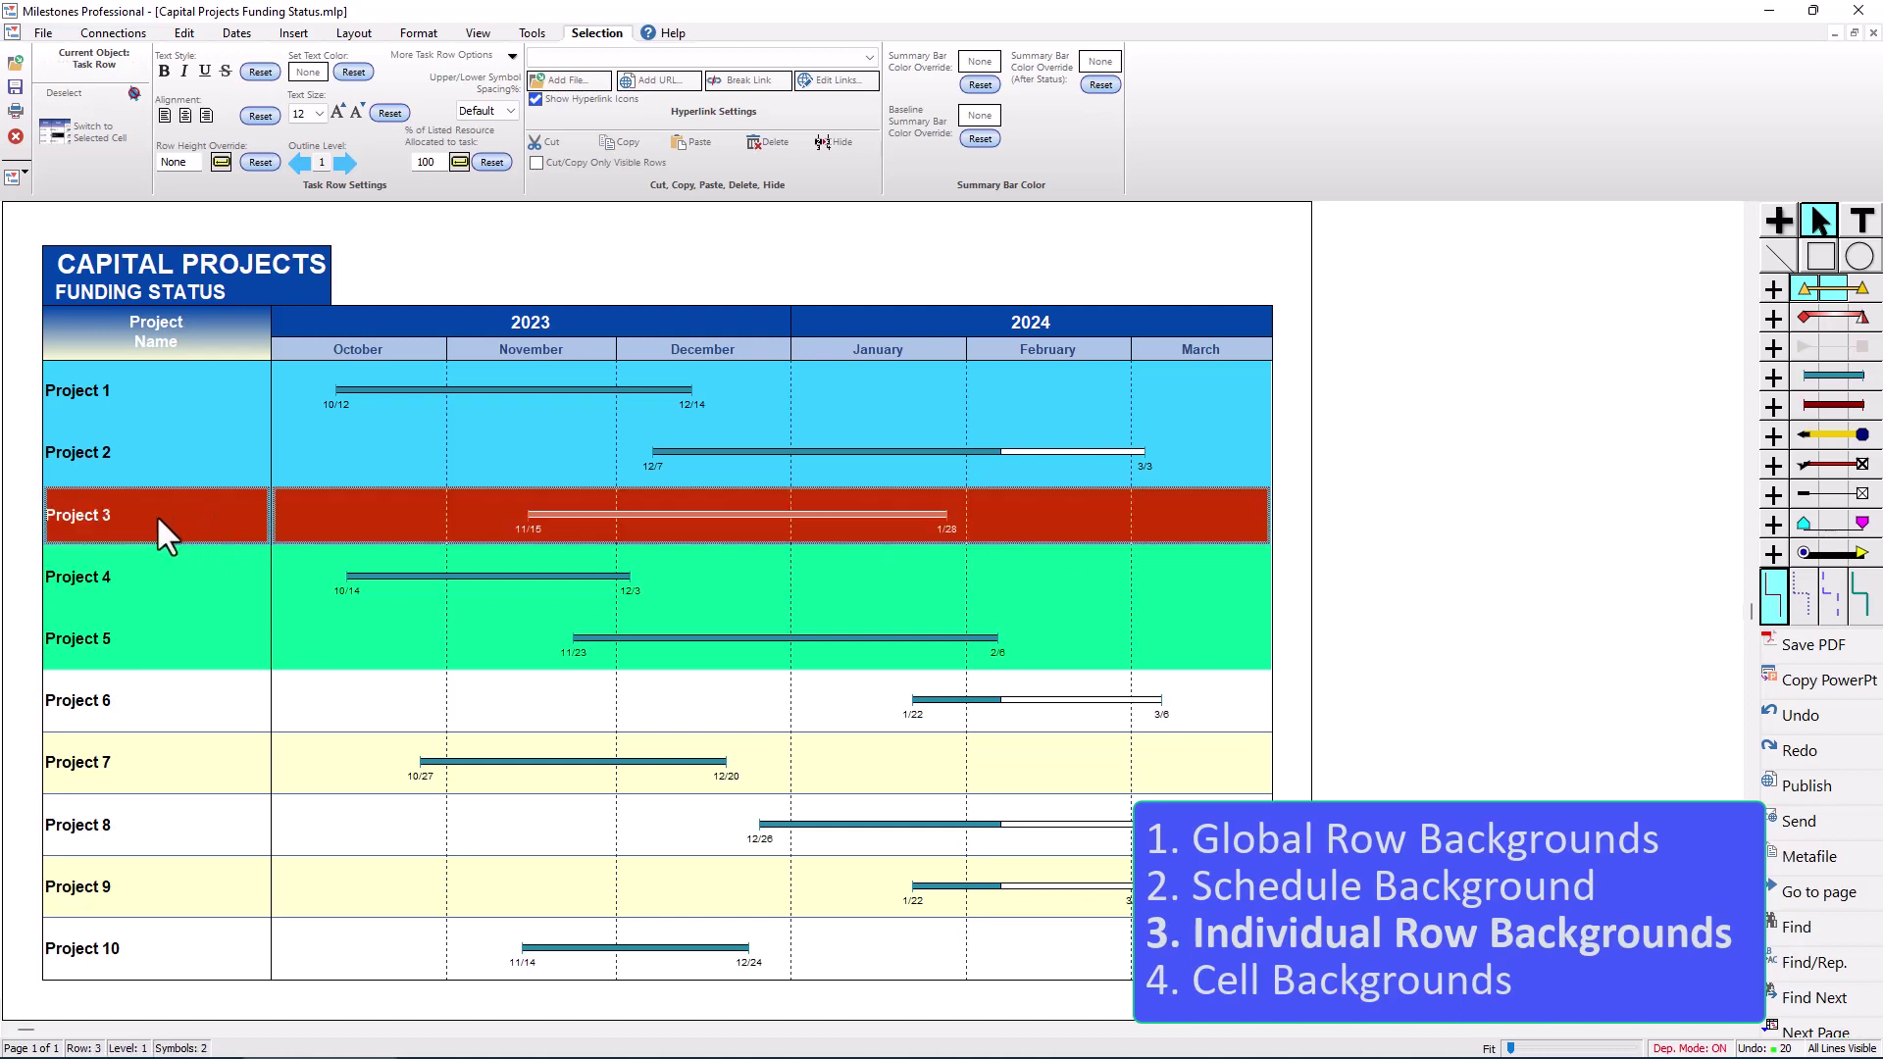
{"action": "left_click", "coordinate": [461, 54]}
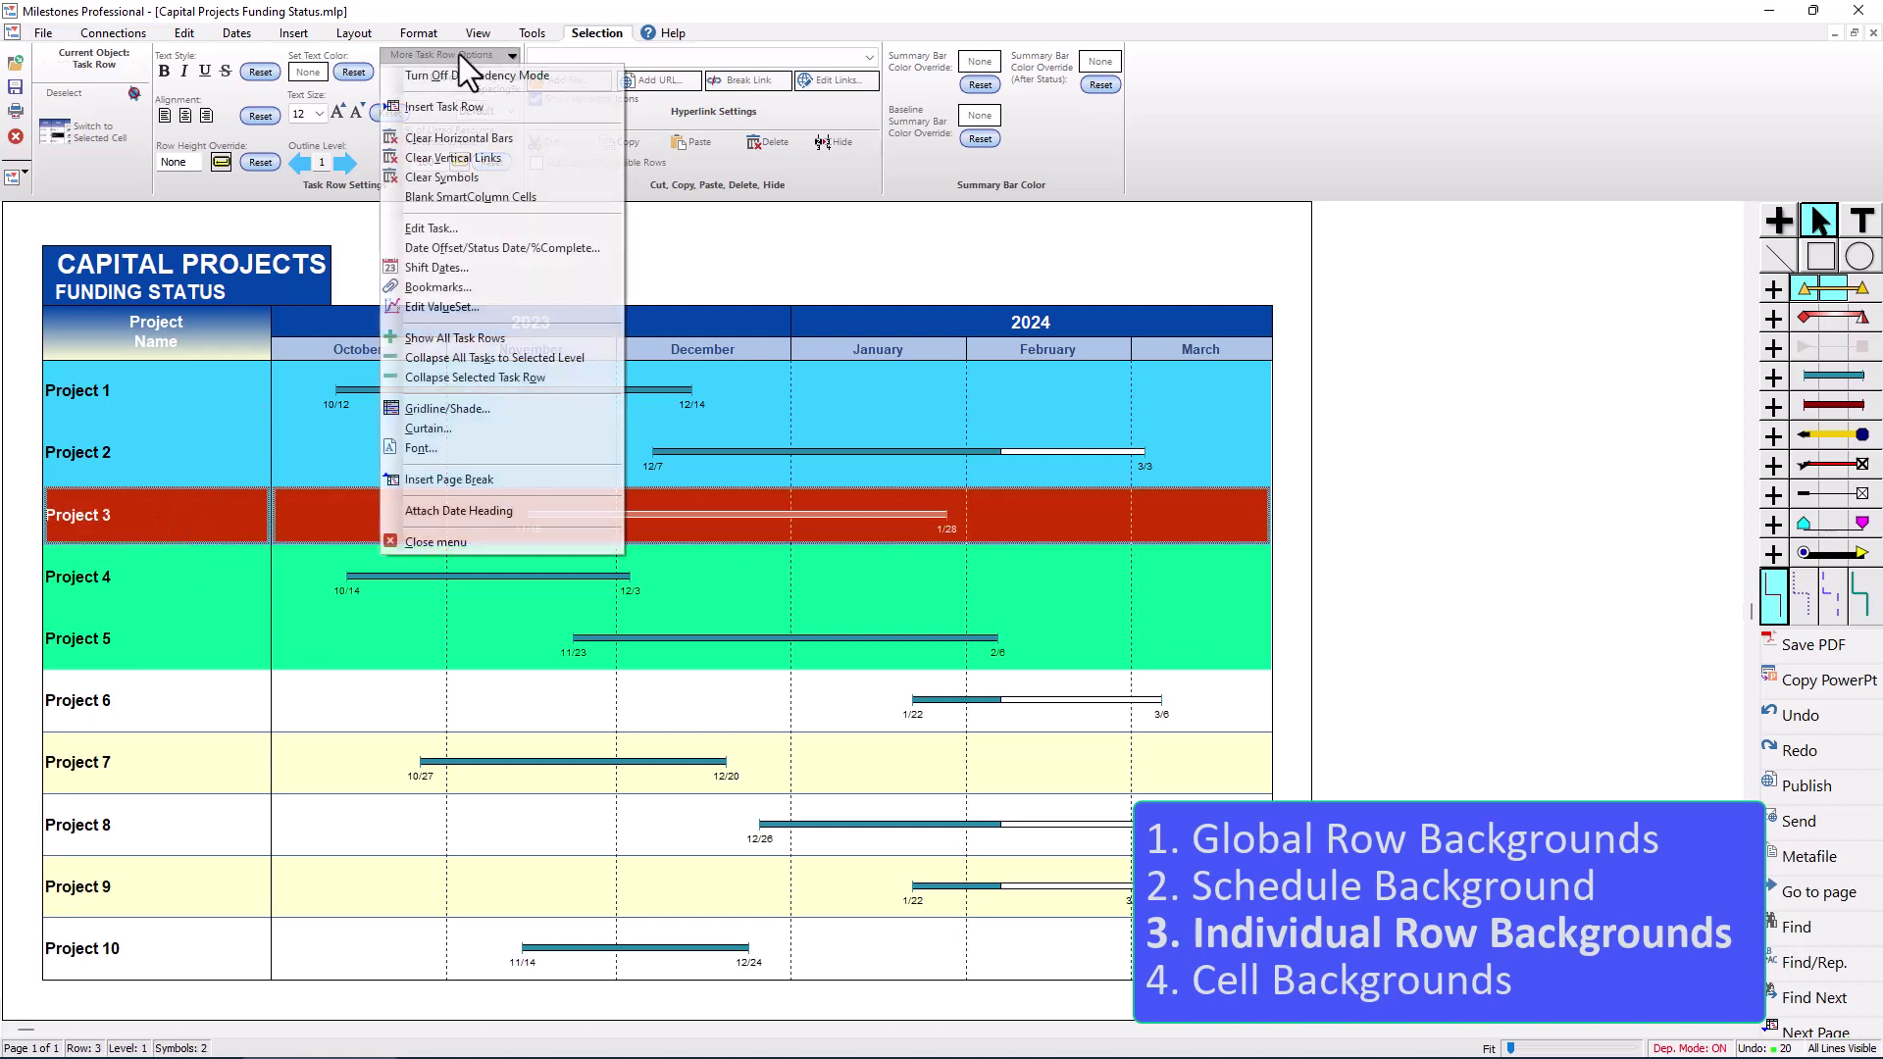
{"action": "left_click", "coordinate": [463, 407]}
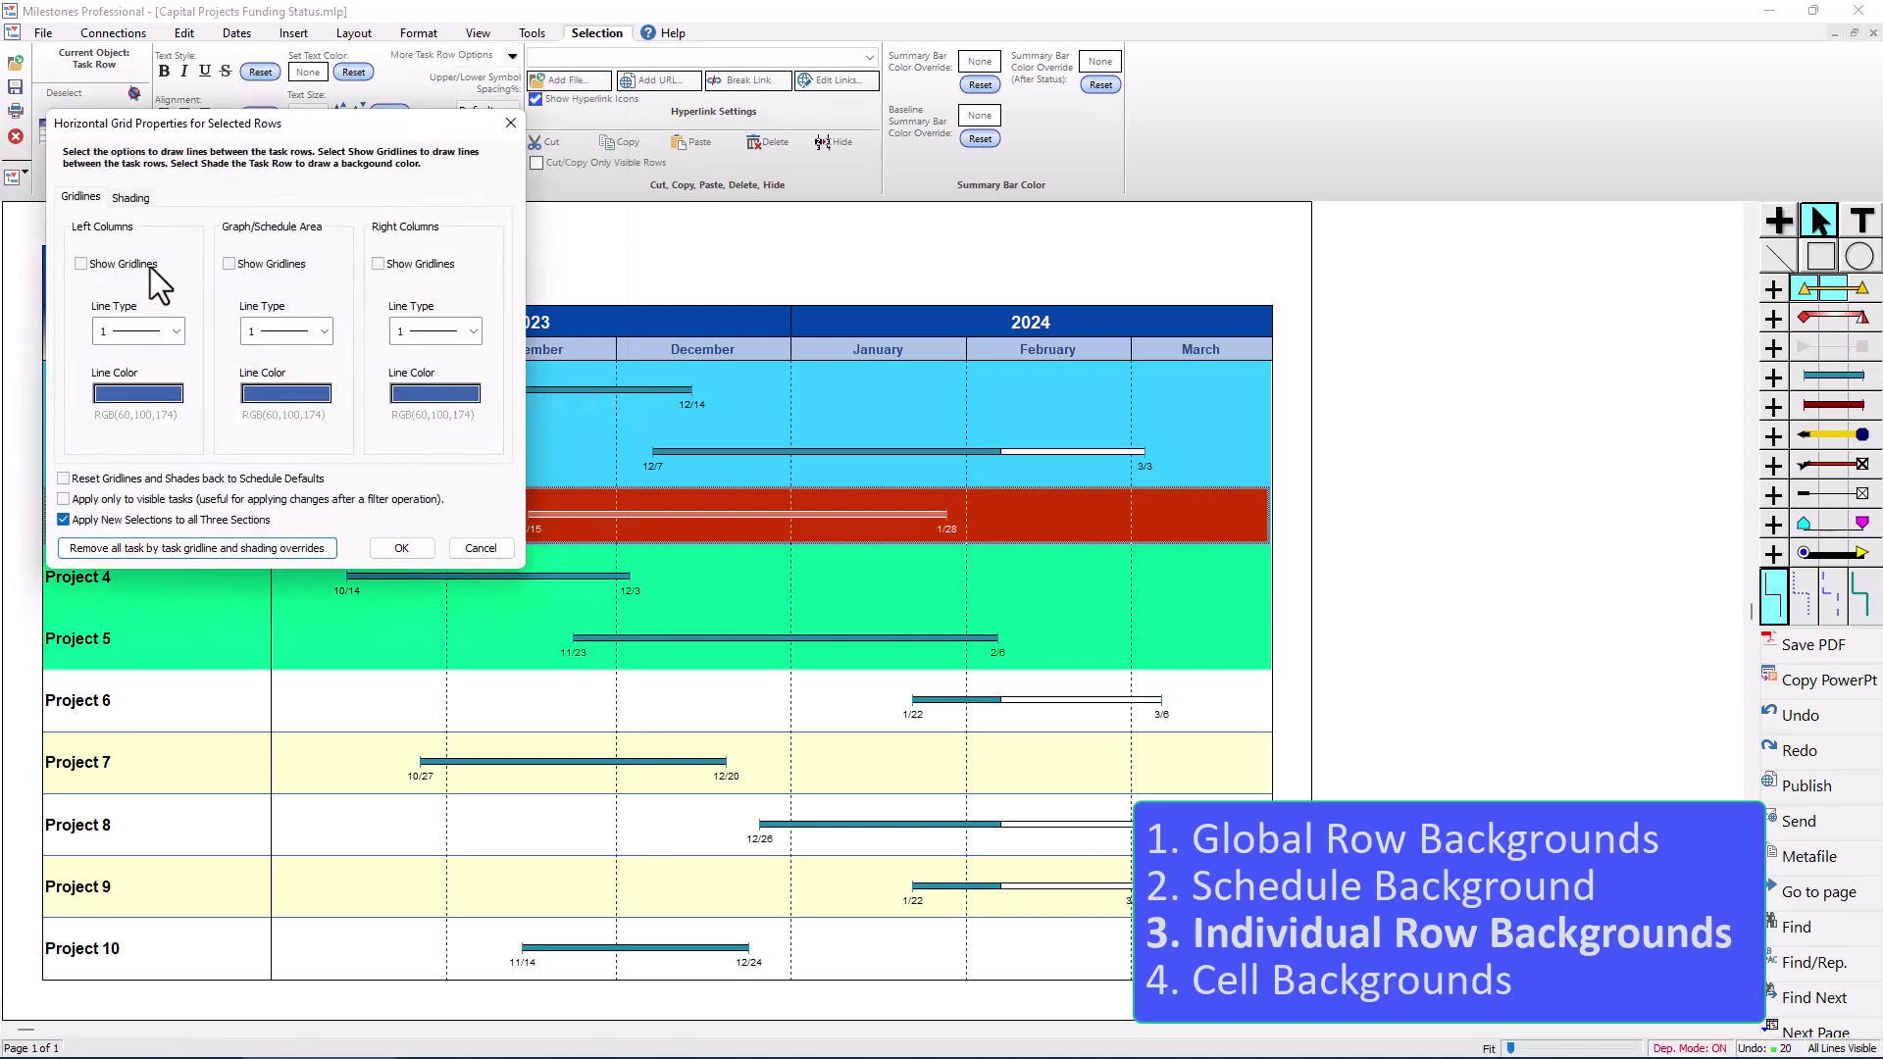
{"action": "left_click", "coordinate": [402, 548]}
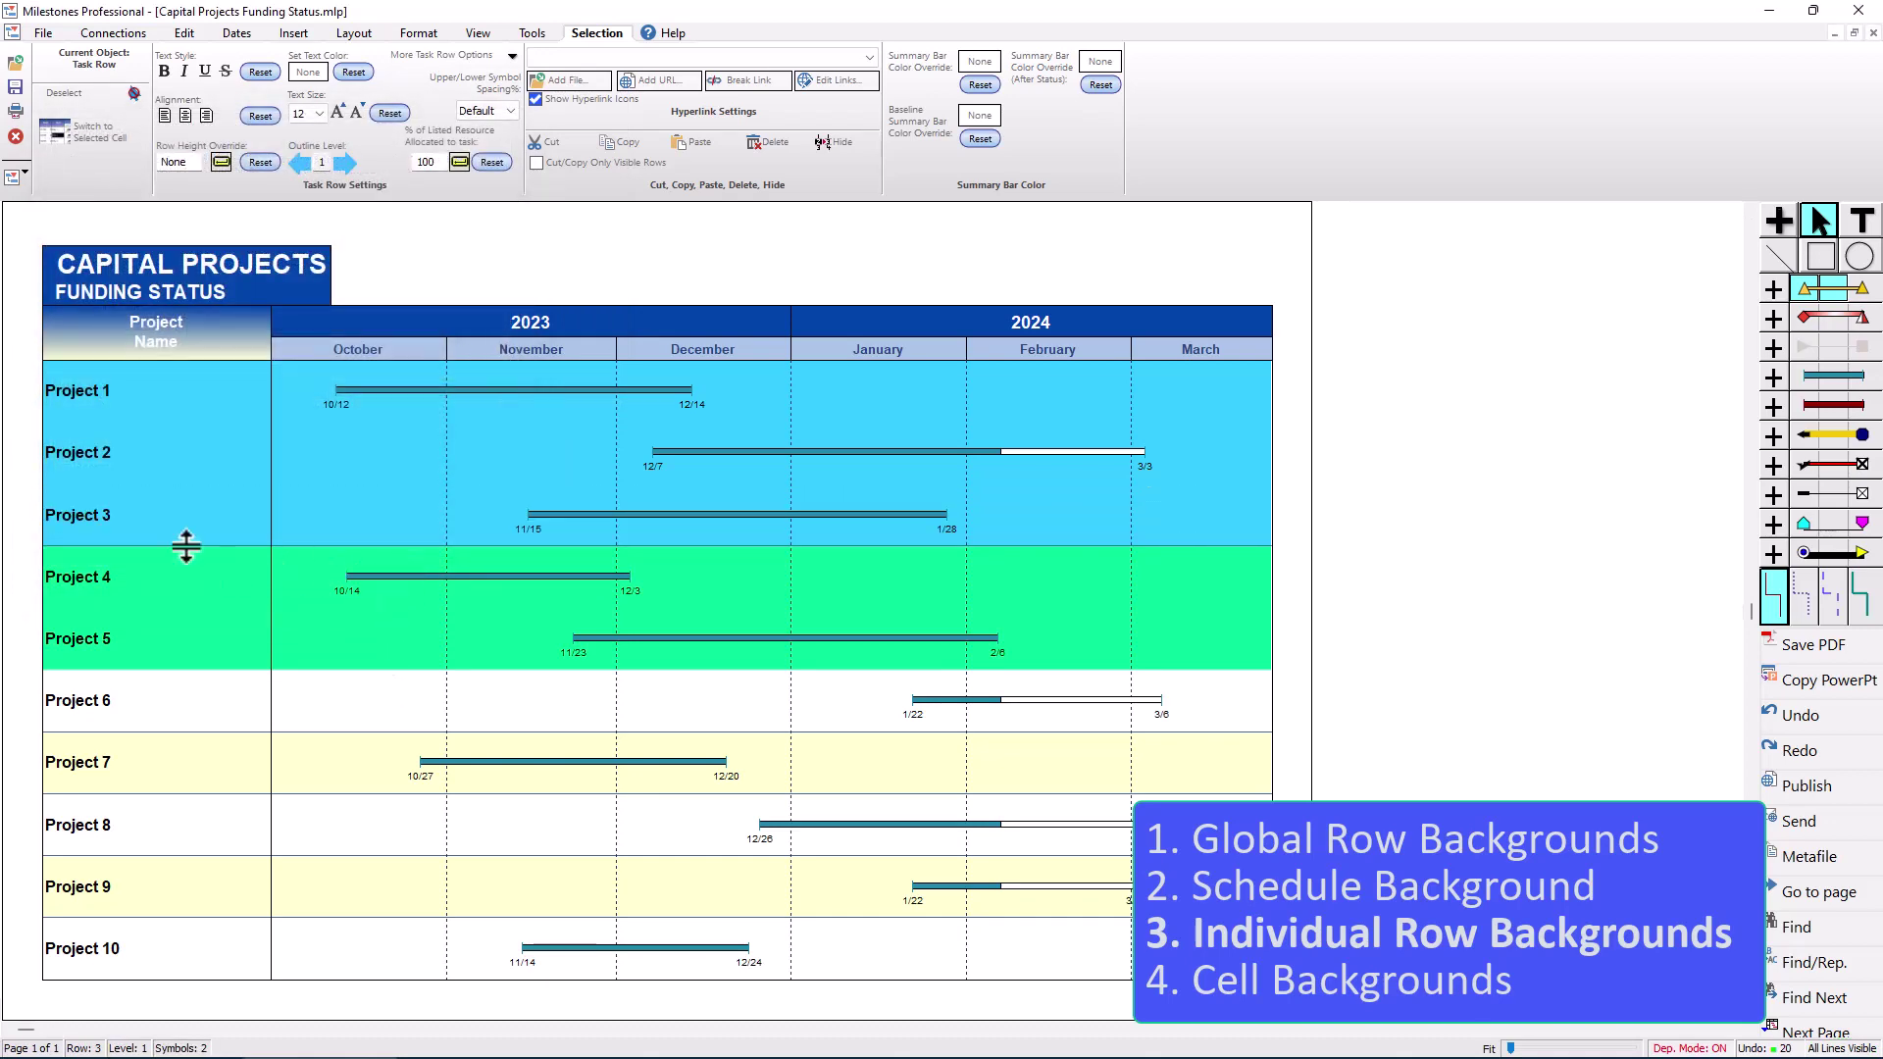
{"action": "left_click", "coordinate": [80, 642]}
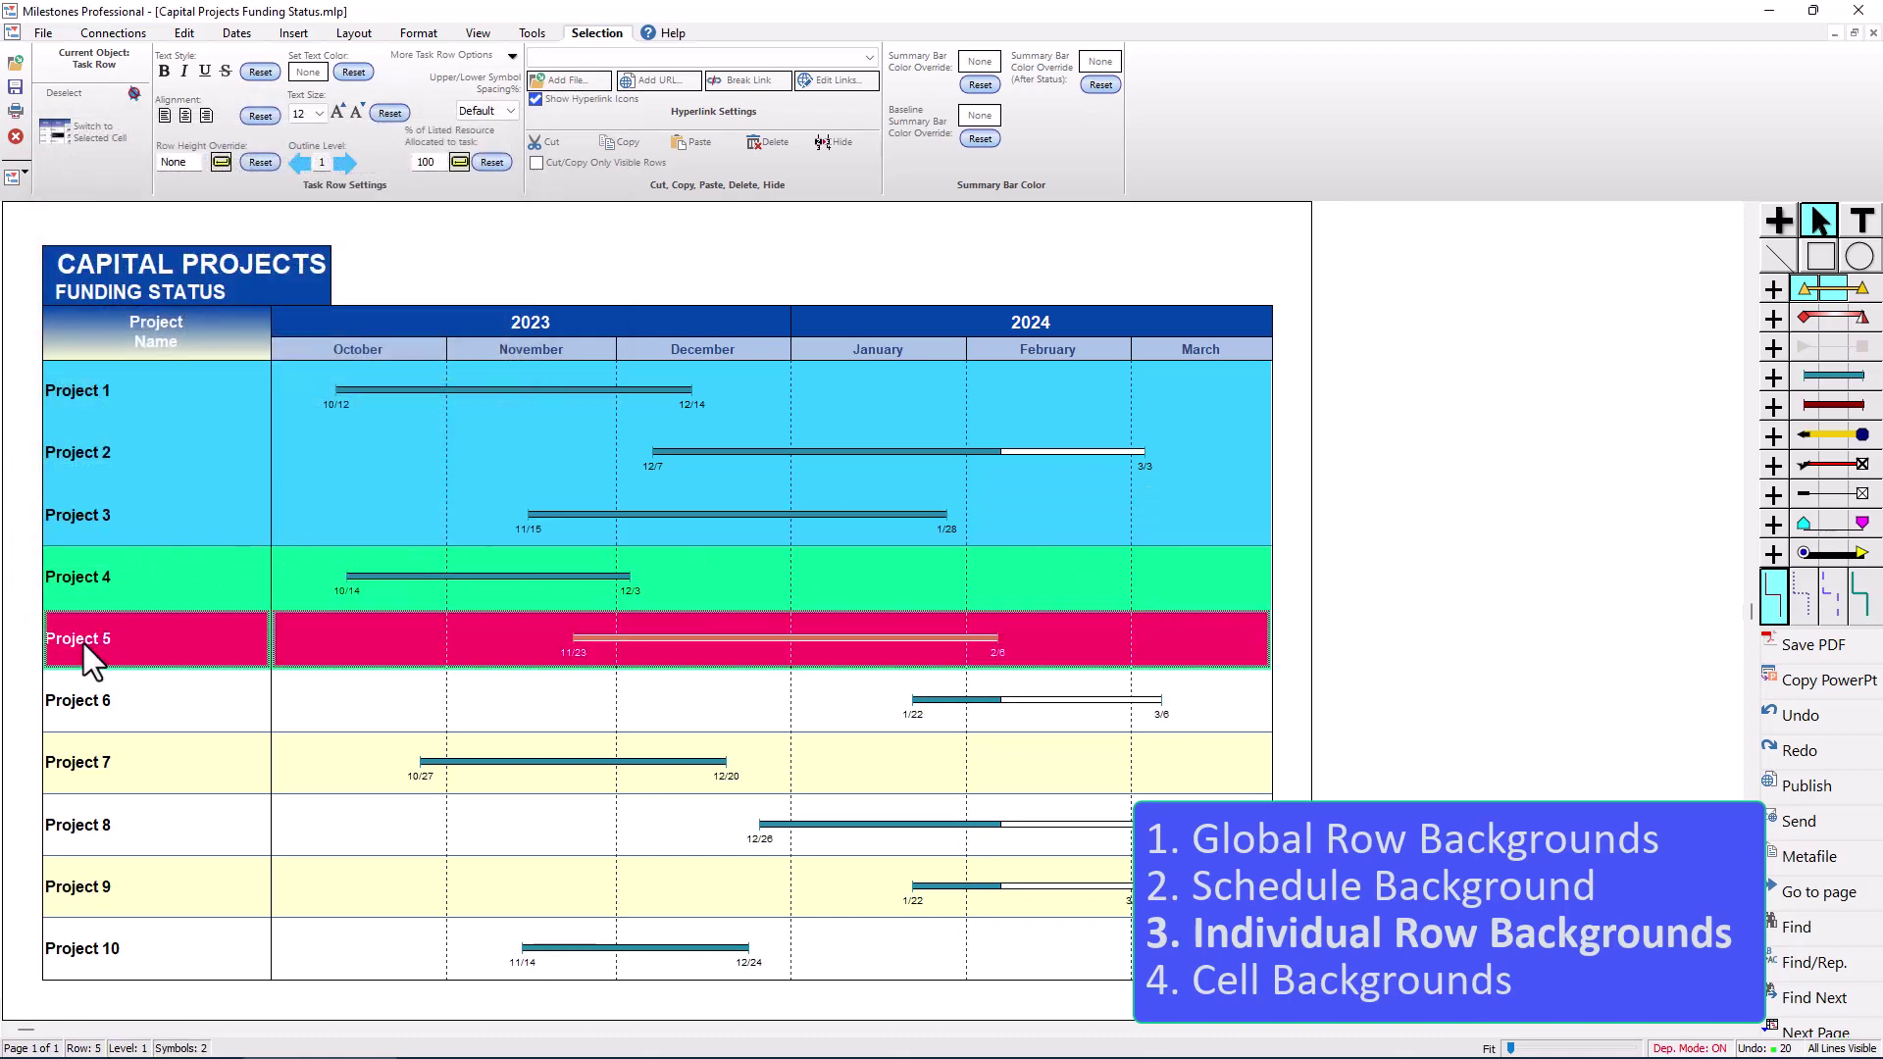
{"action": "left_click", "coordinate": [430, 56]}
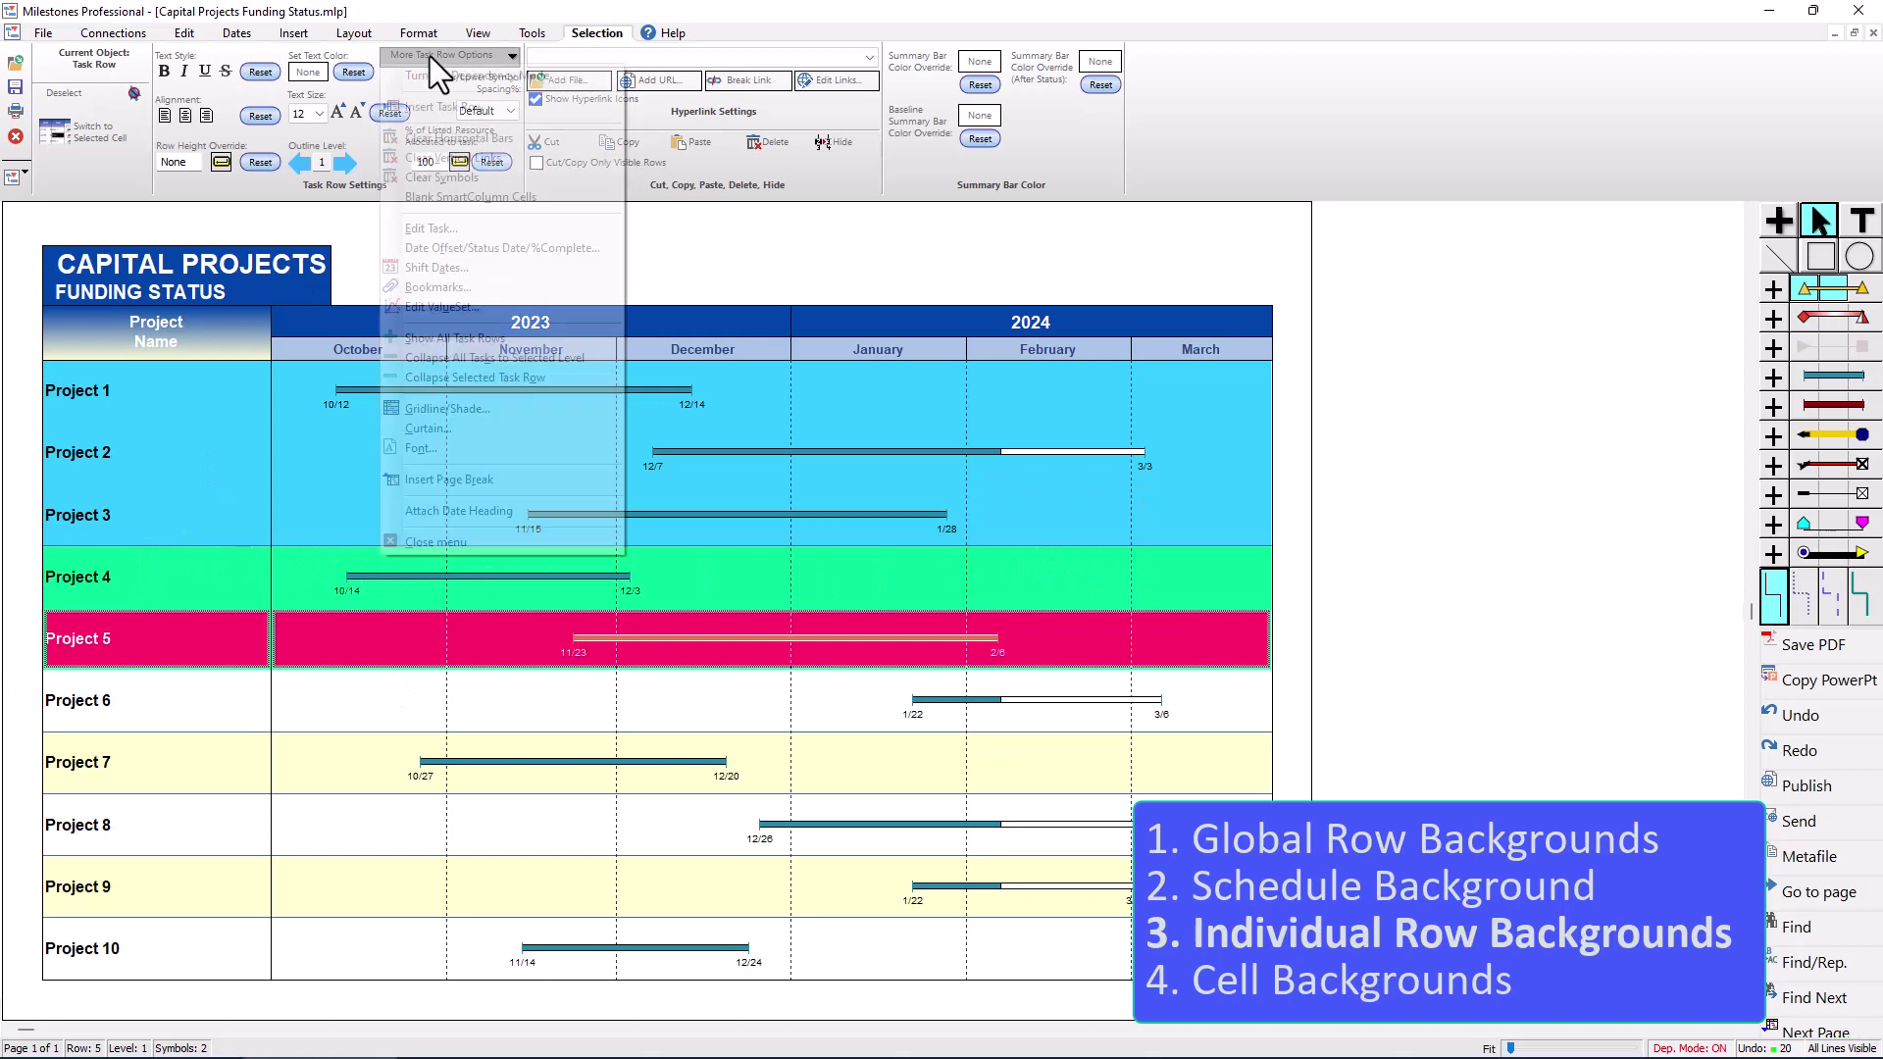
{"action": "left_click", "coordinate": [473, 408]}
{"action": "left_click", "coordinate": [122, 263]}
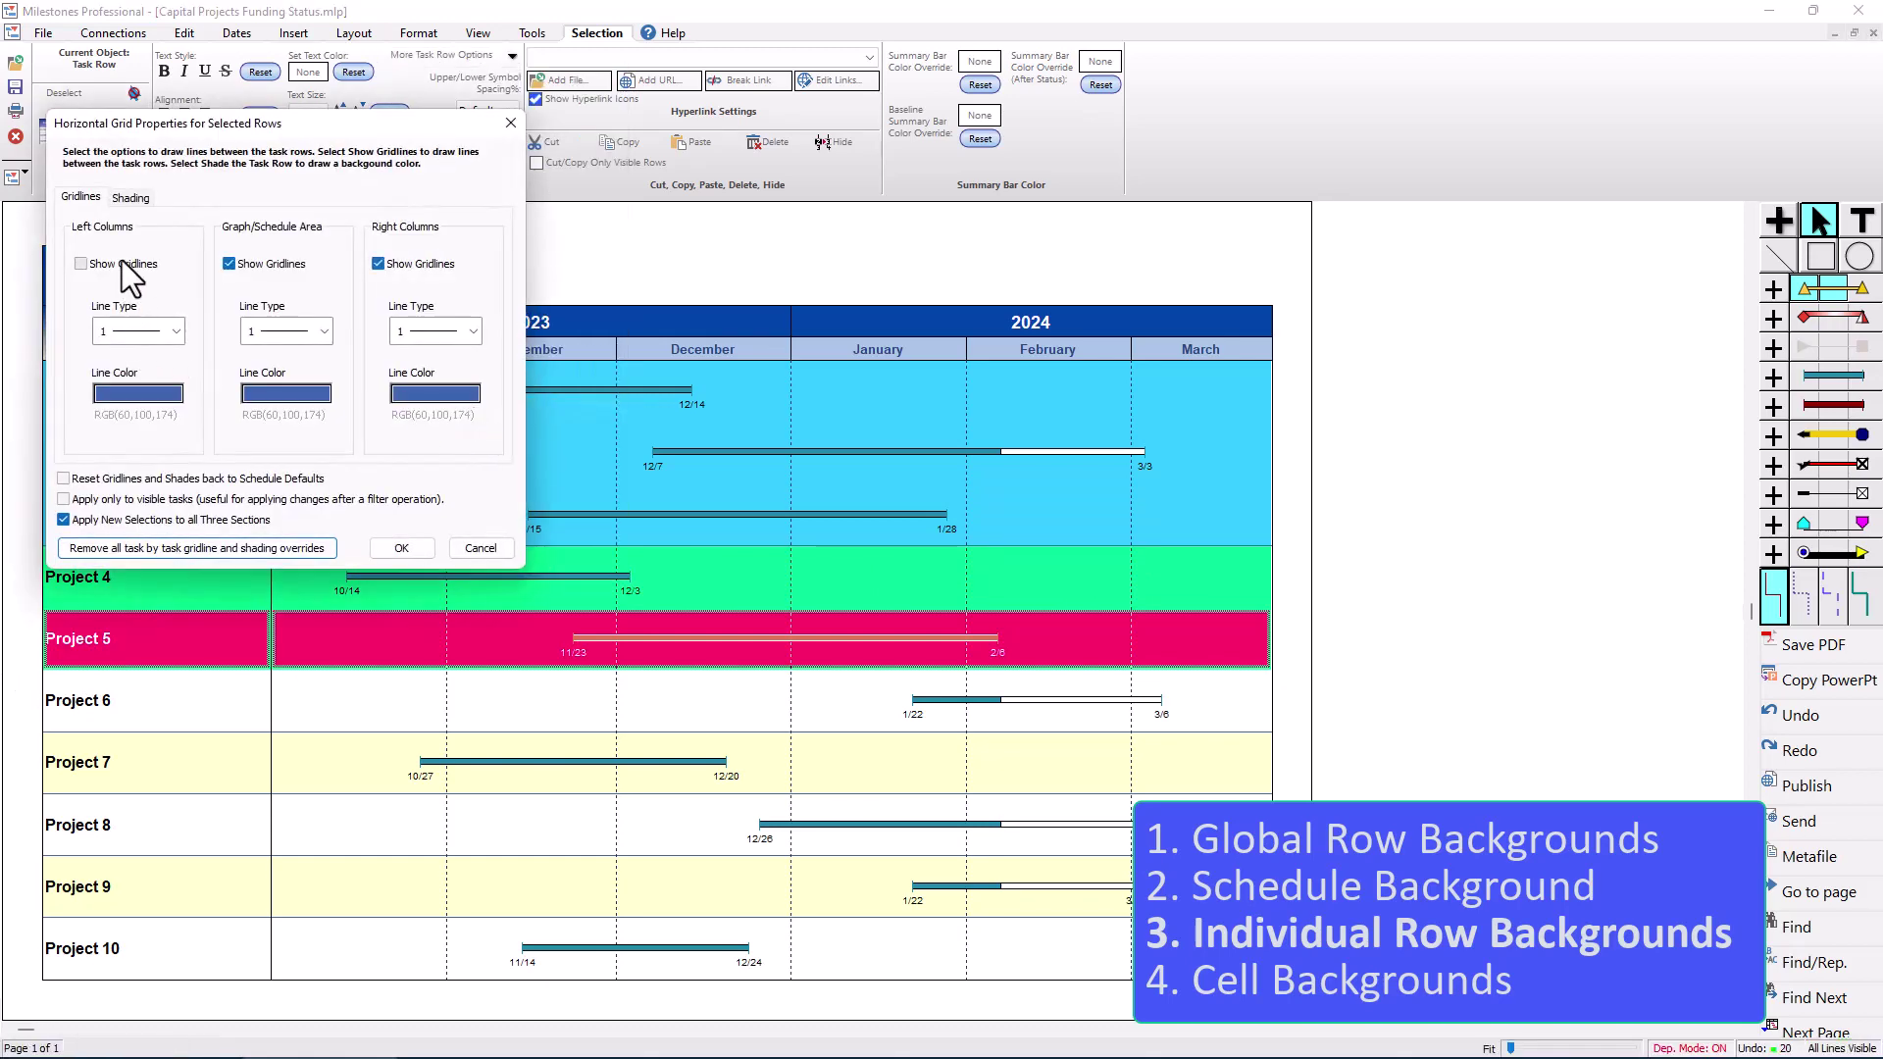
{"action": "left_click", "coordinate": [400, 546]}
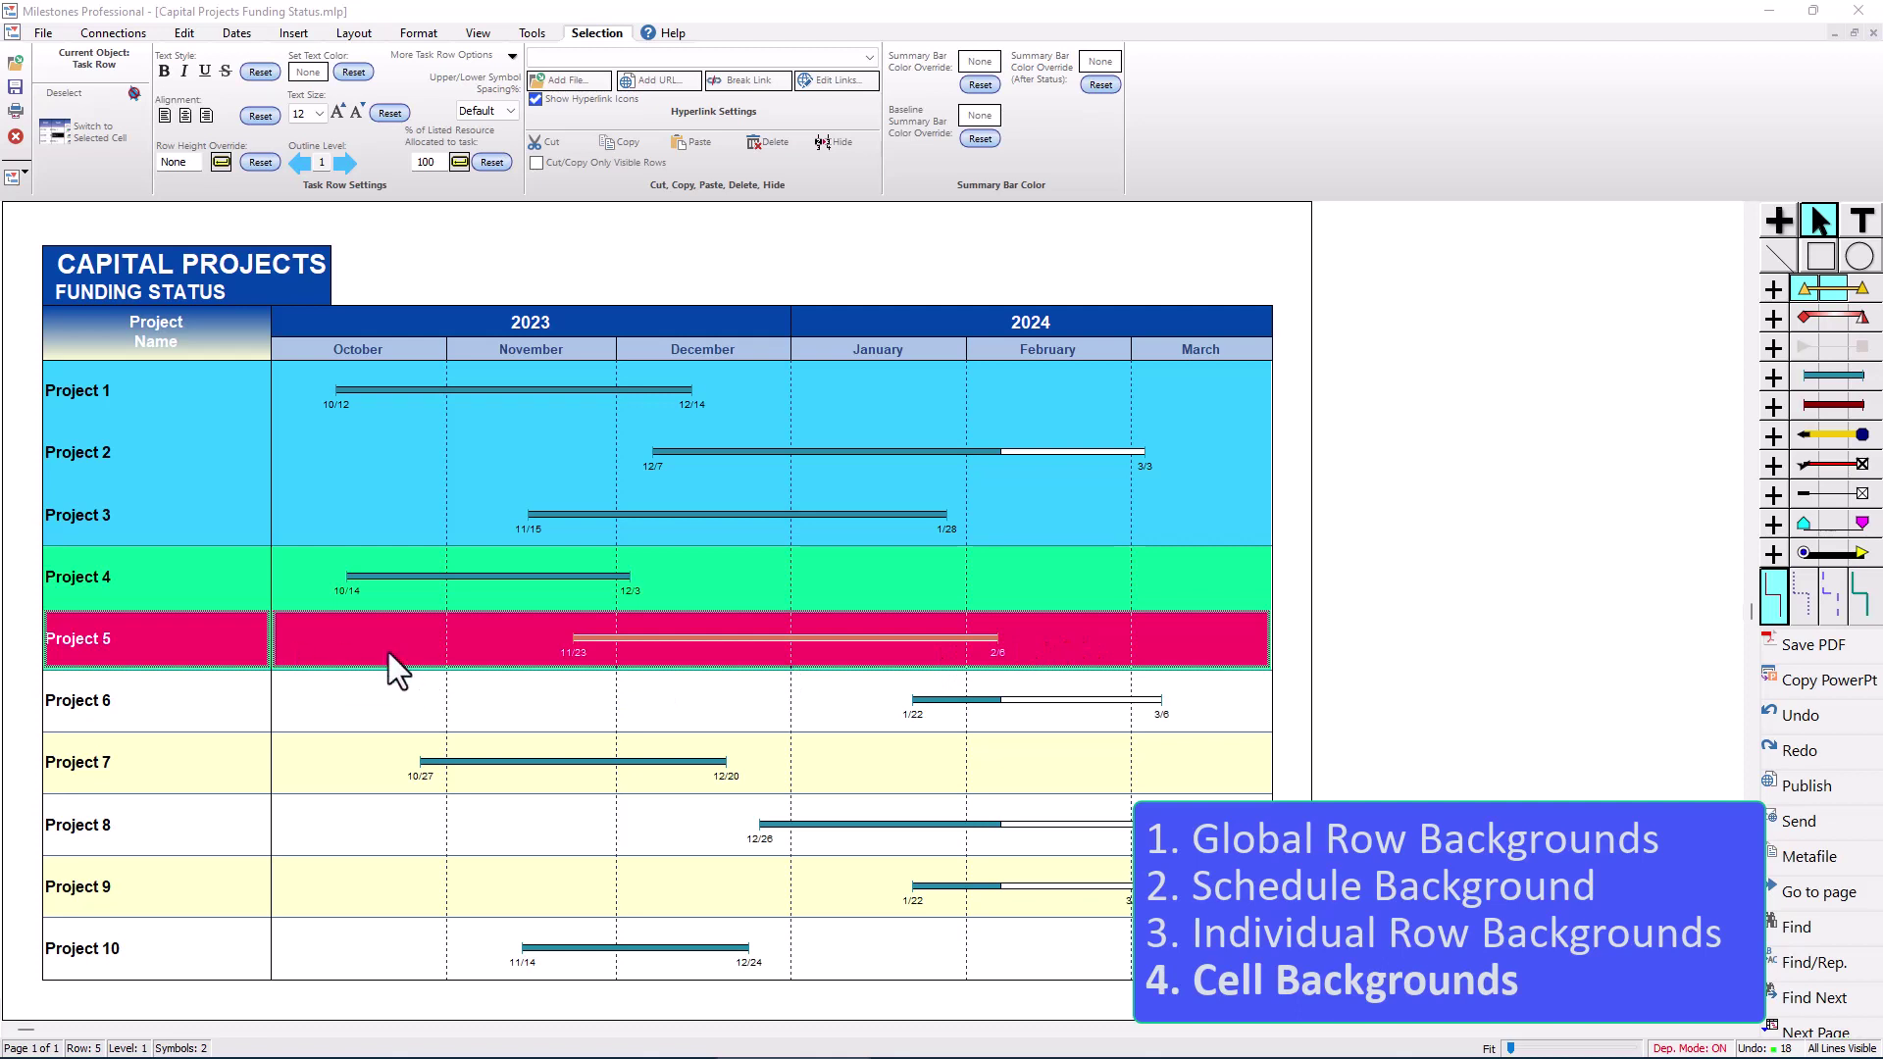
- Give the Project 4 name cell an Olive background colour
{"action": "left_click", "coordinate": [172, 635]}
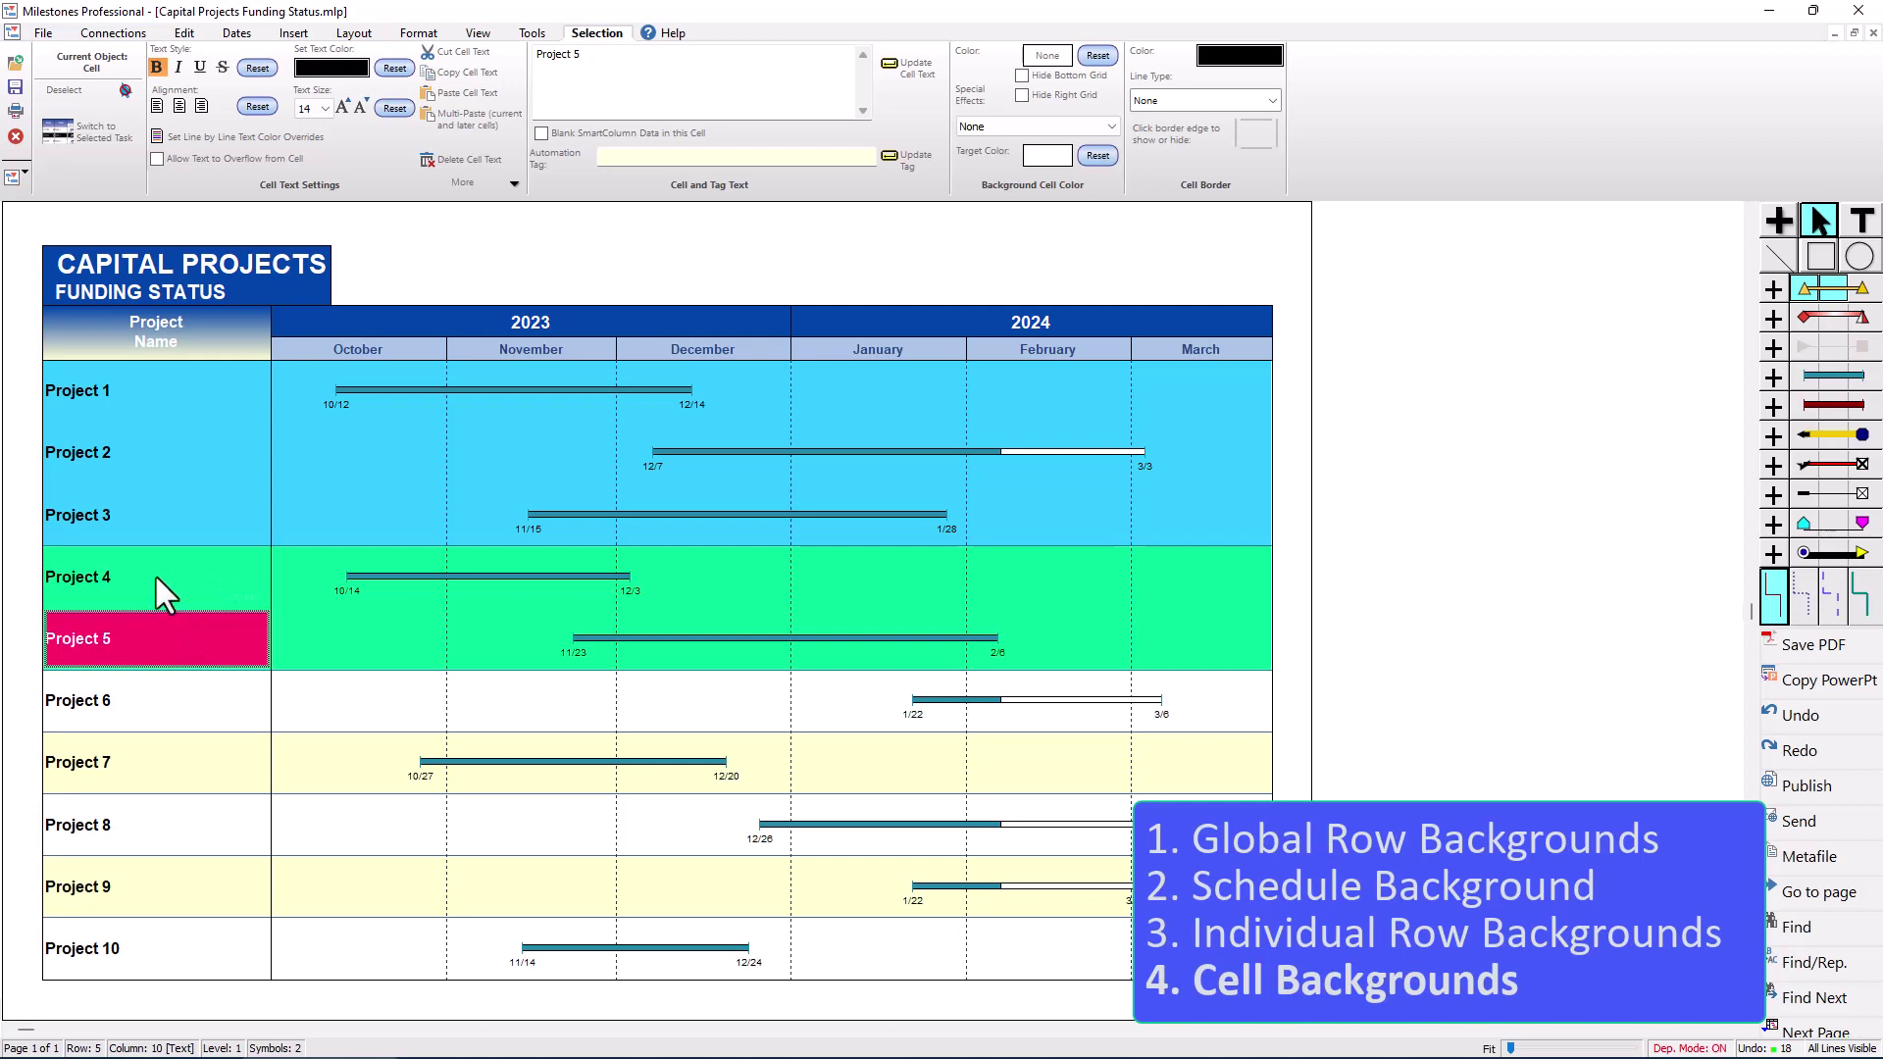
{"action": "left_click", "coordinate": [174, 586]}
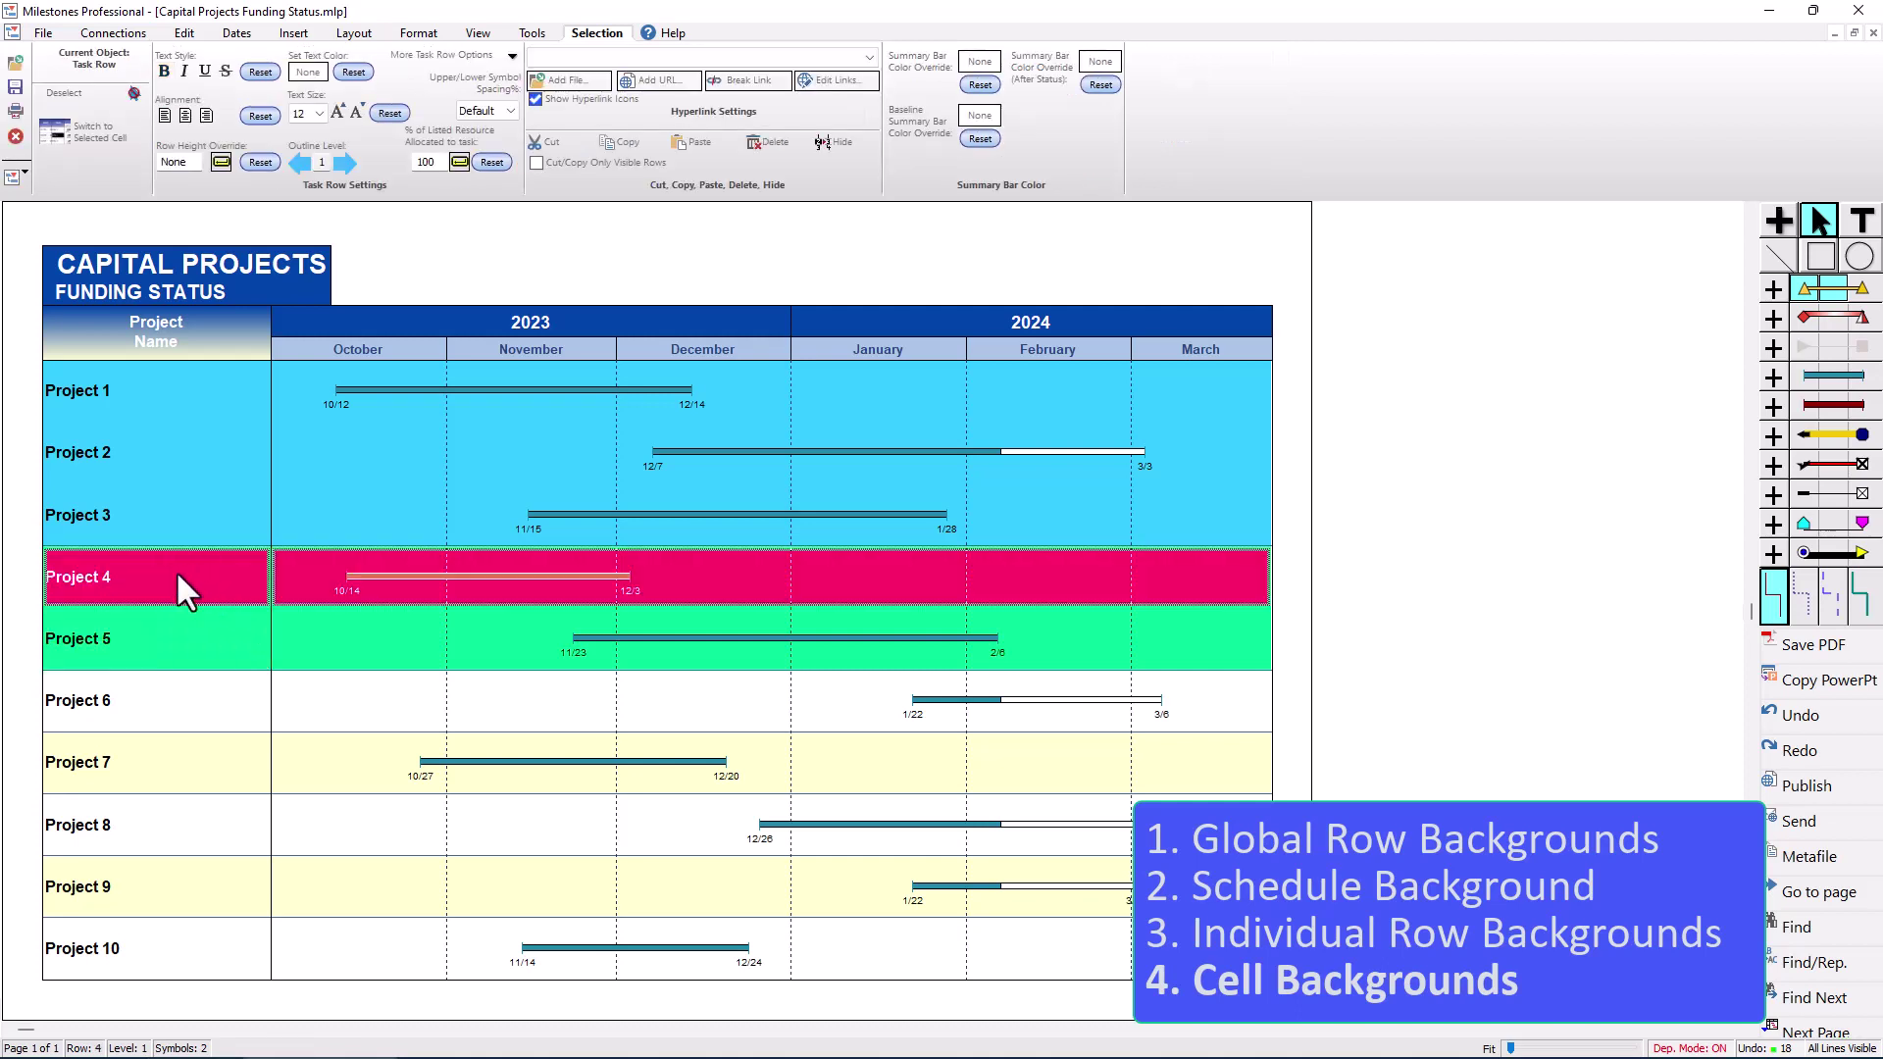
{"action": "left_click", "coordinate": [194, 575]}
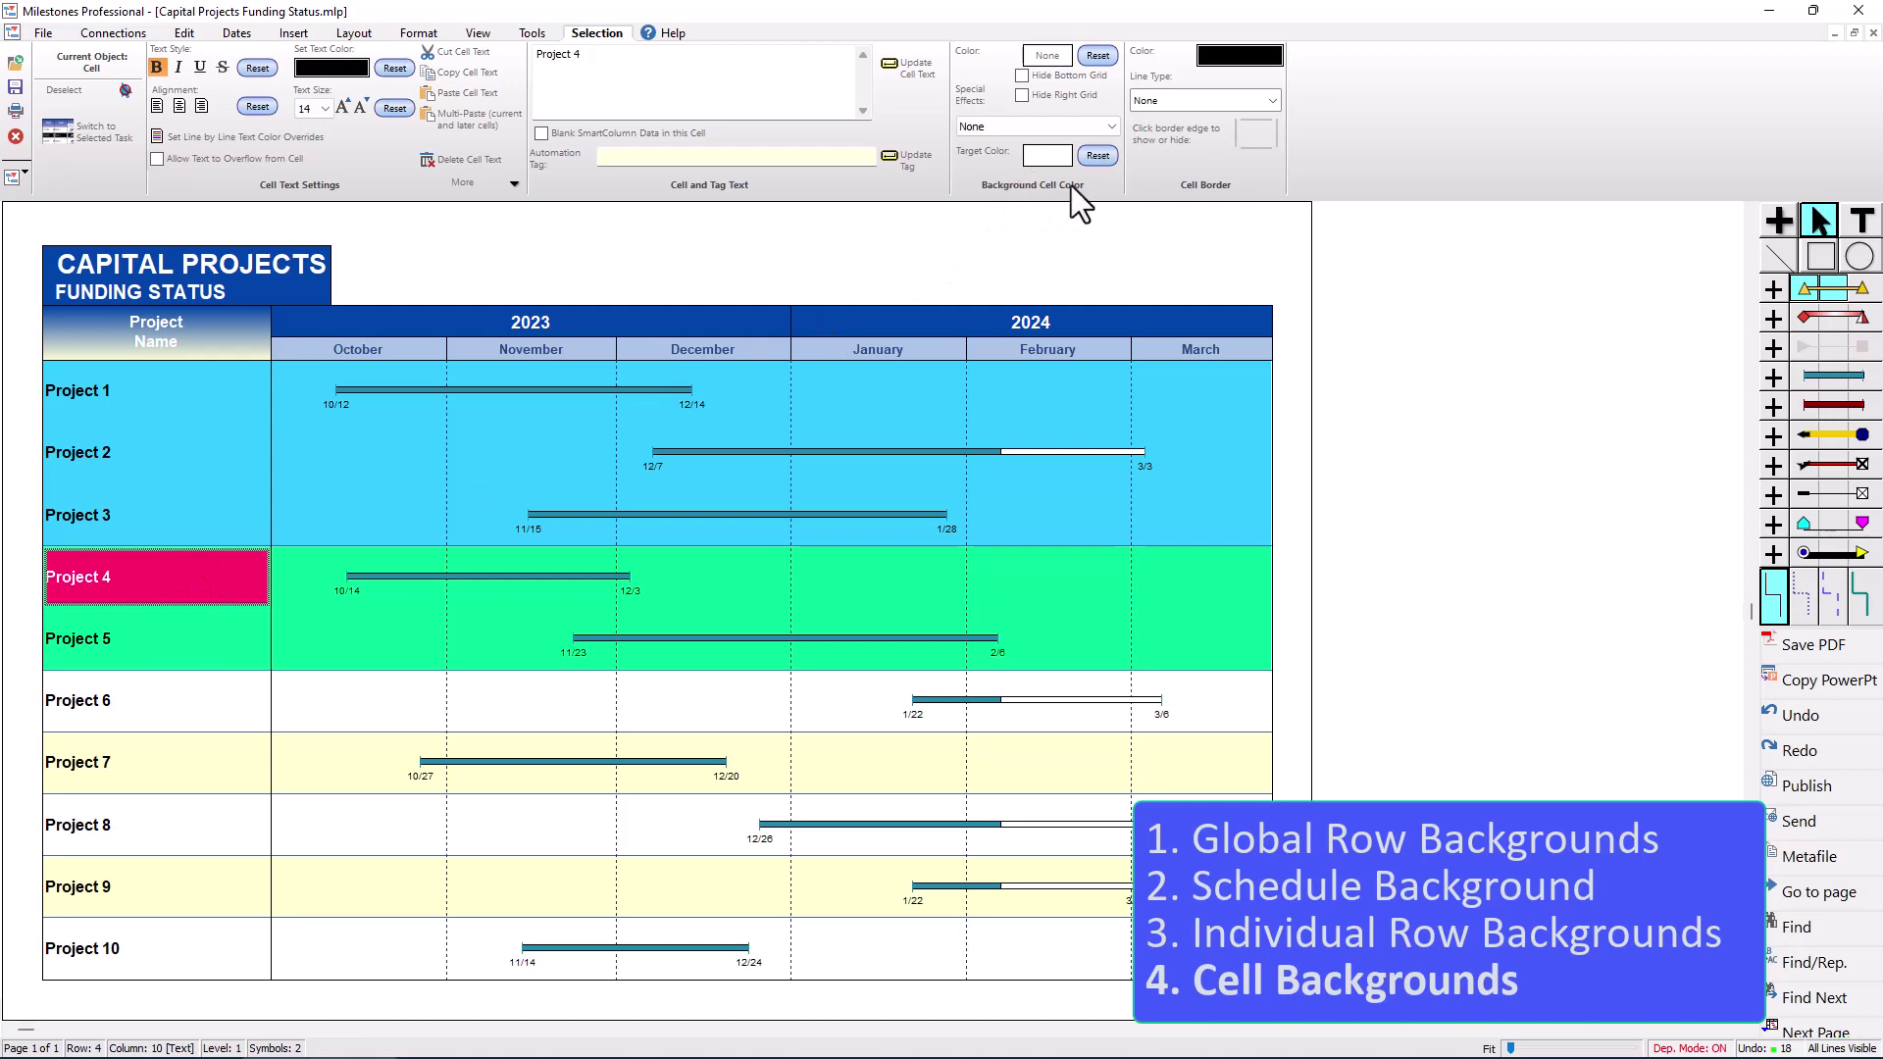
{"action": "left_click", "coordinate": [1048, 55]}
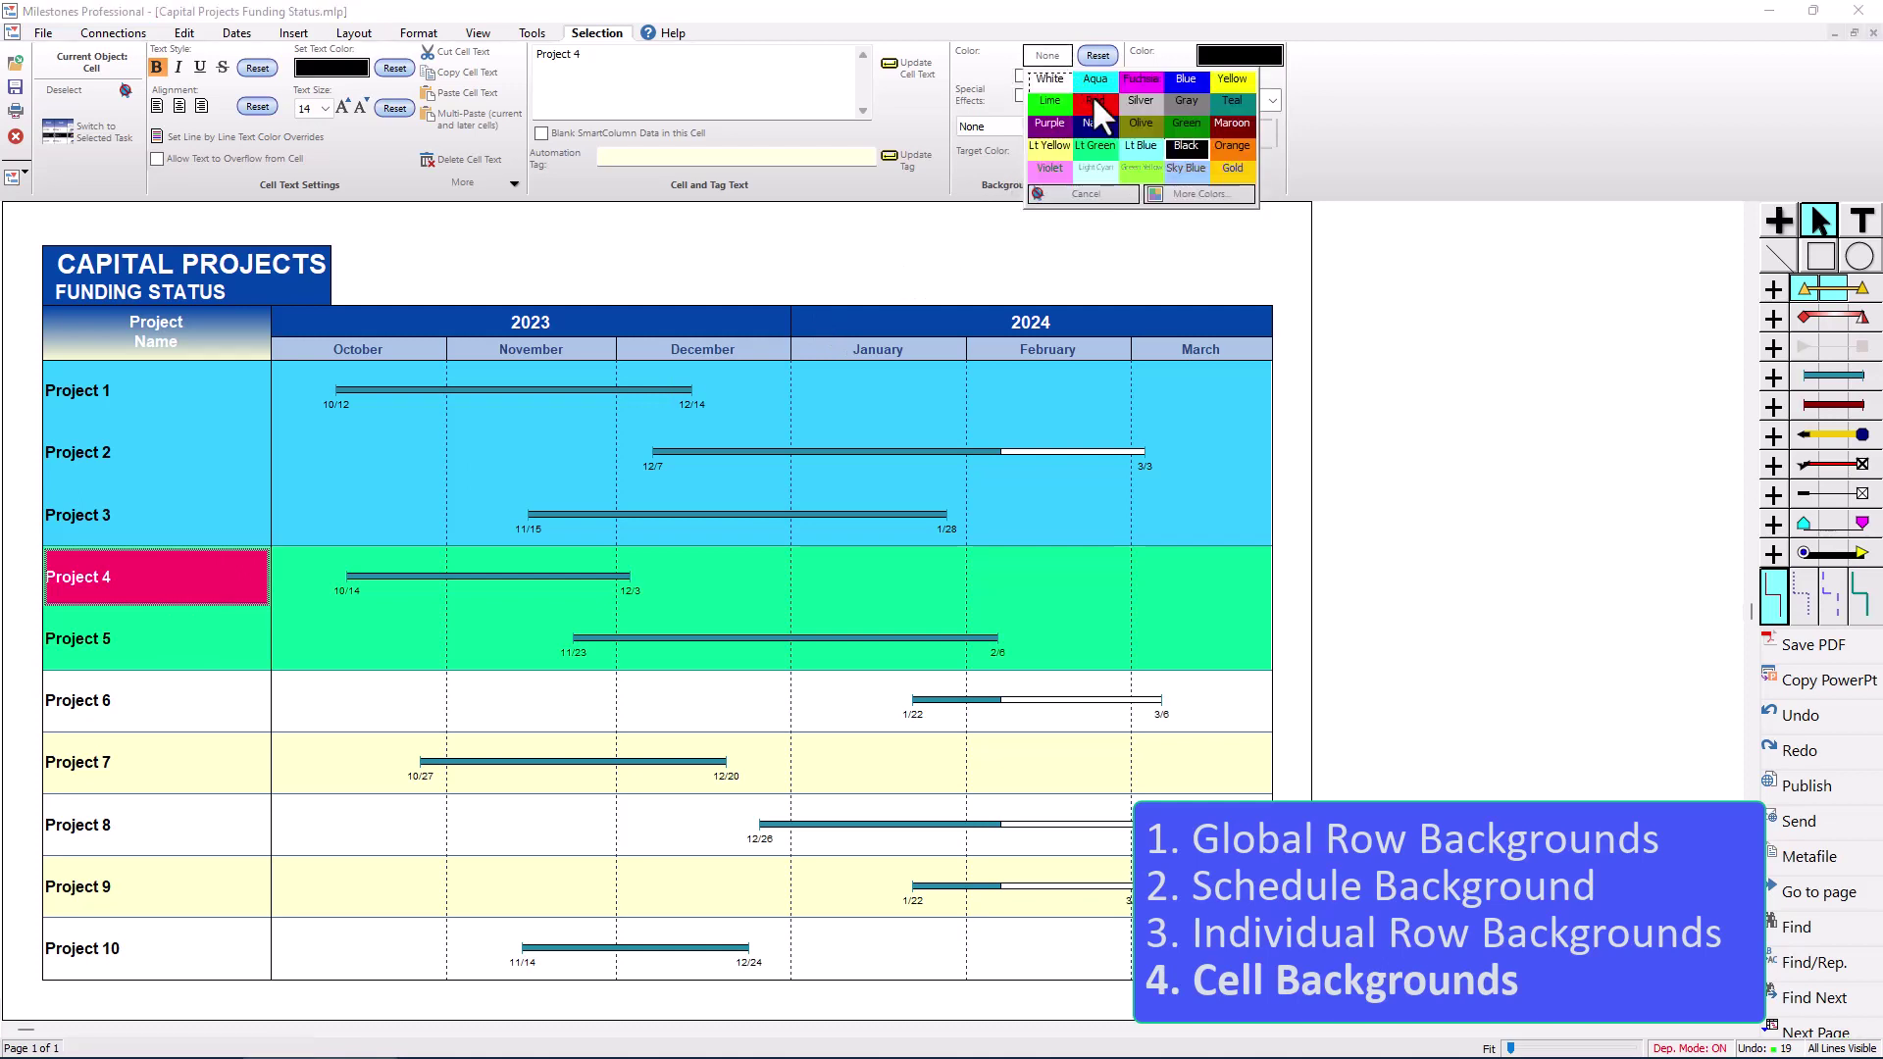
{"action": "left_click", "coordinate": [1139, 122]}
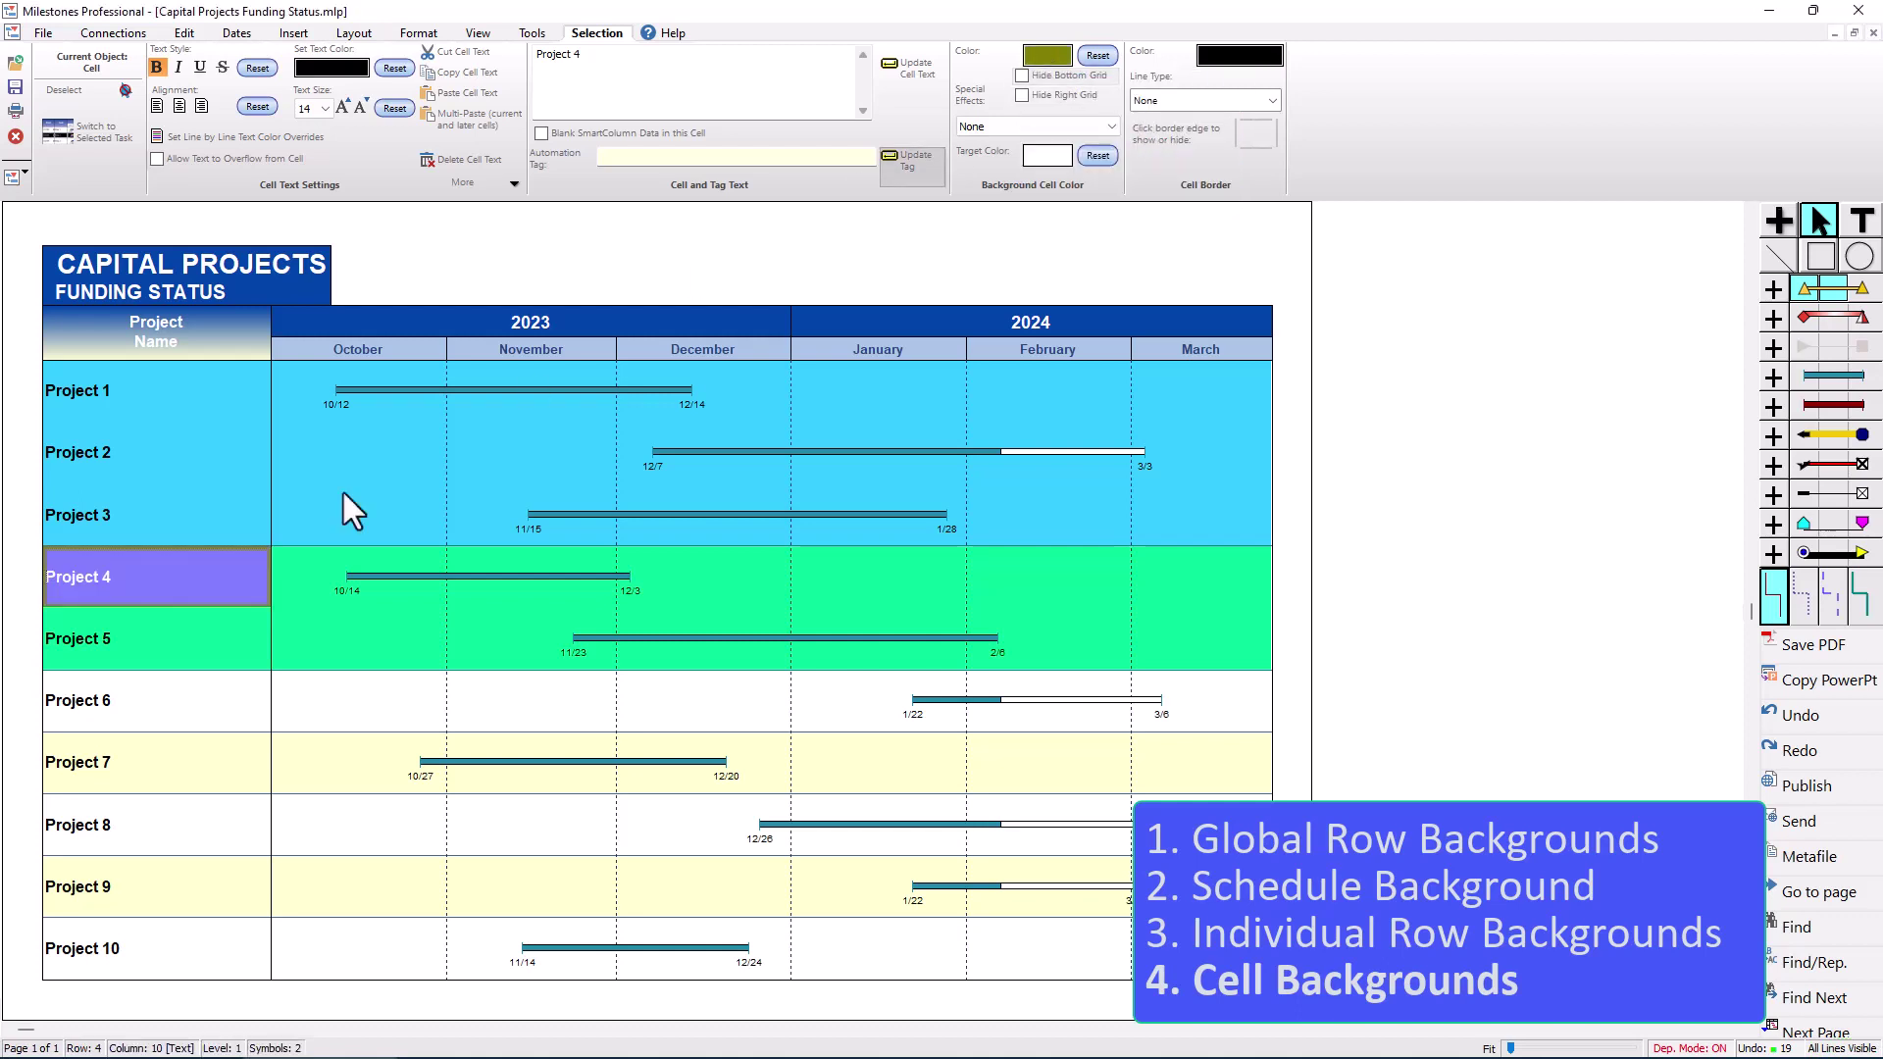
{"action": "left_click", "coordinate": [103, 649]}
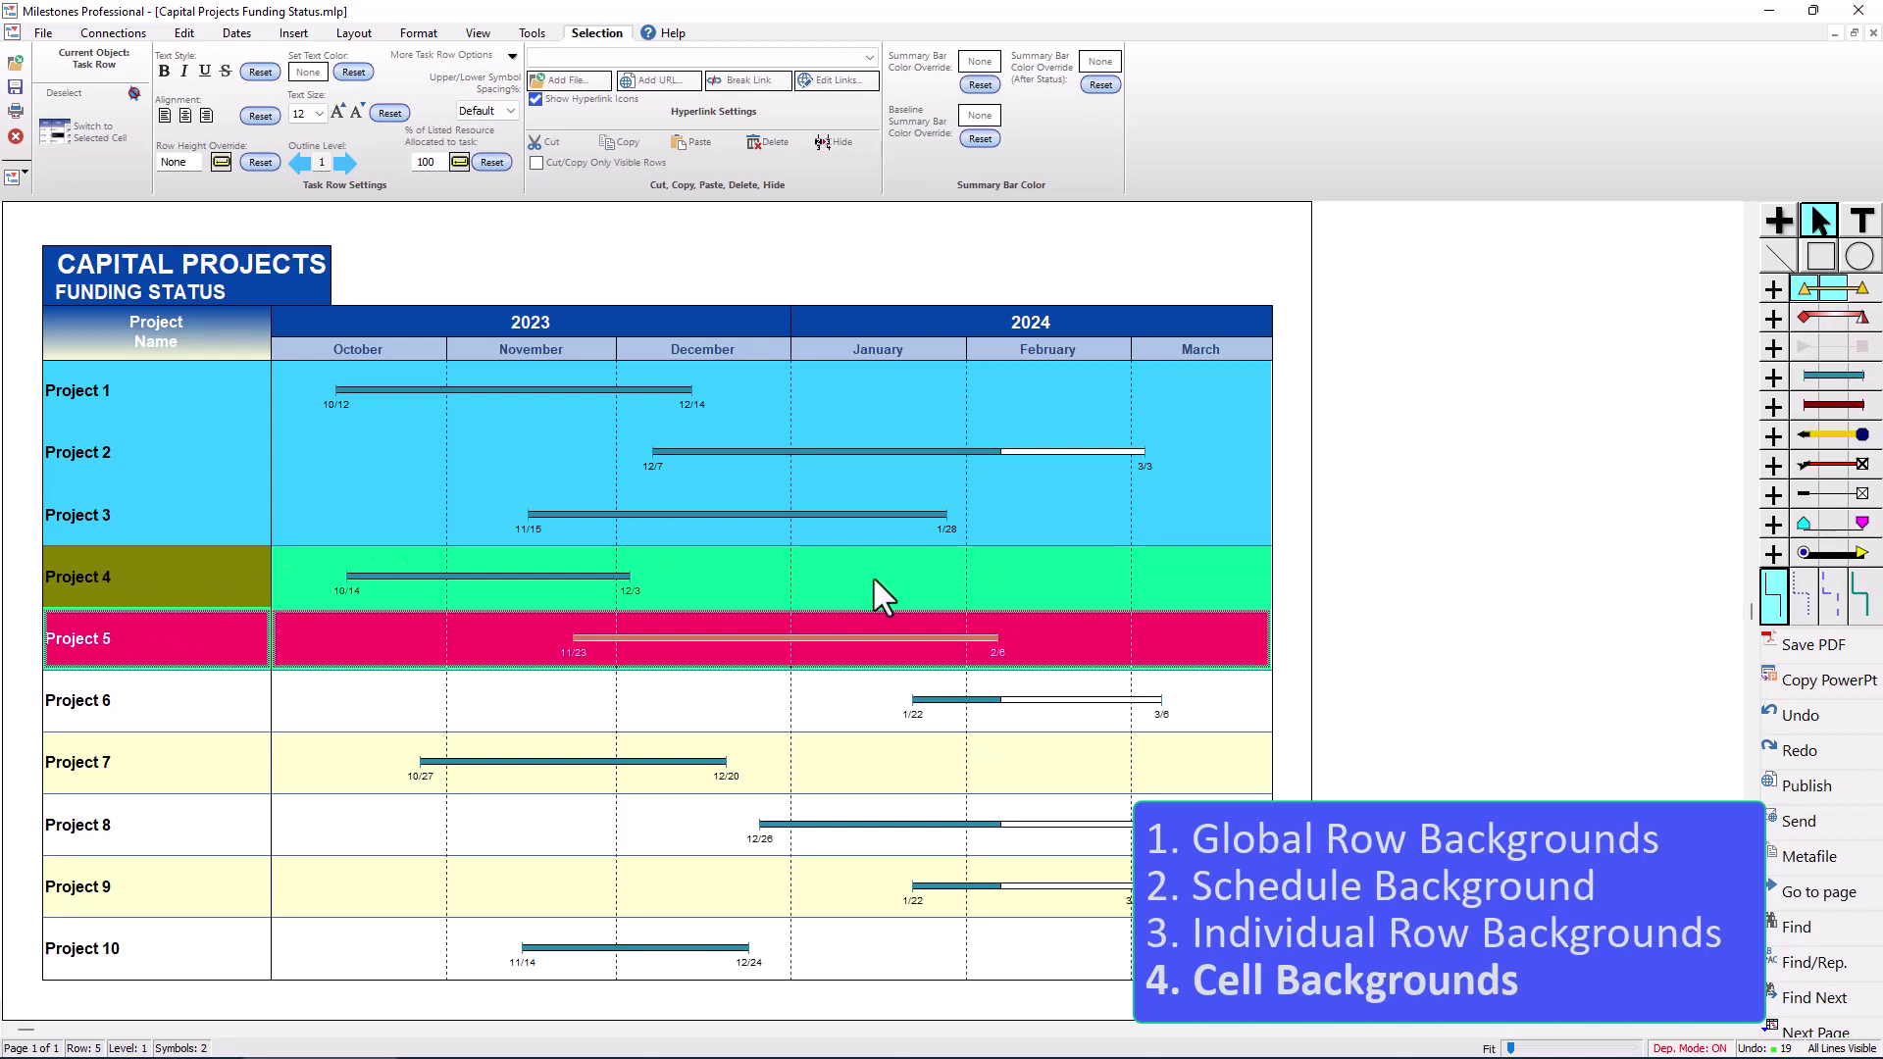
- Give the Project 2 name cell a Red background colour
{"action": "left_click", "coordinate": [193, 440]}
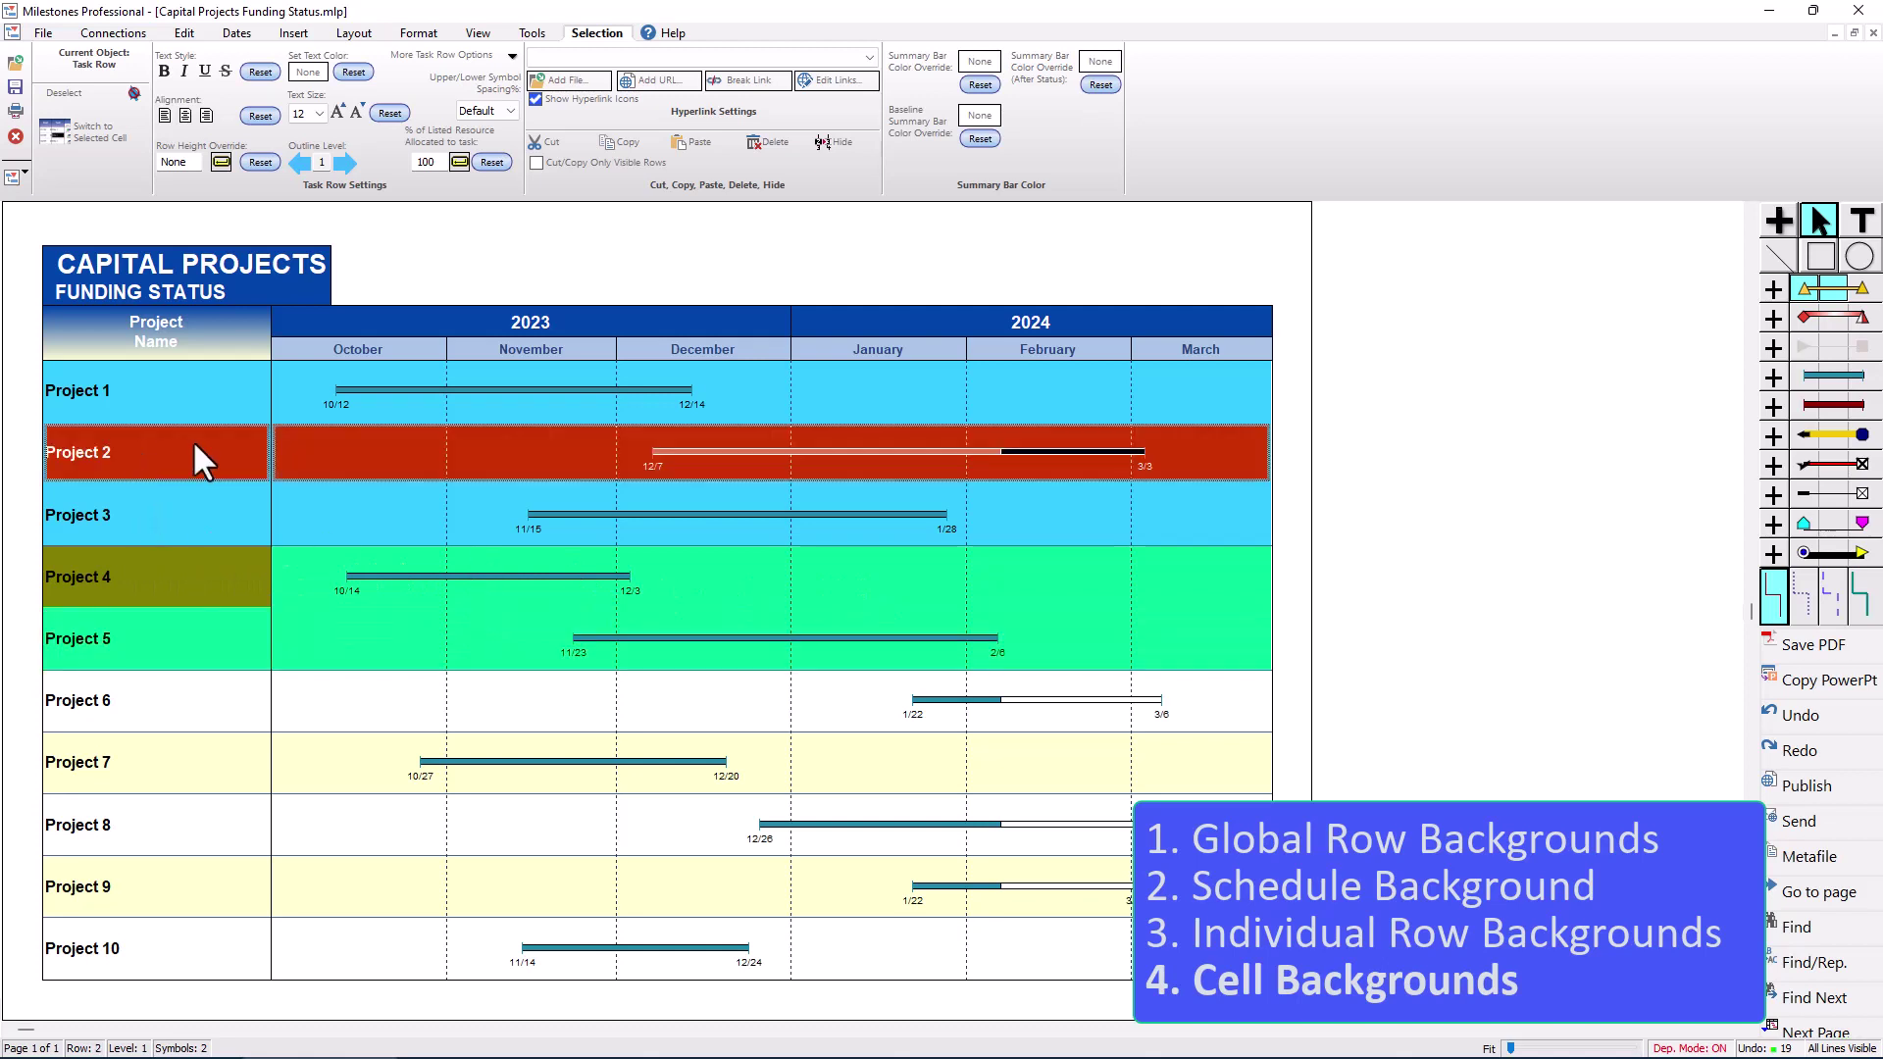
{"action": "left_click", "coordinate": [192, 439]}
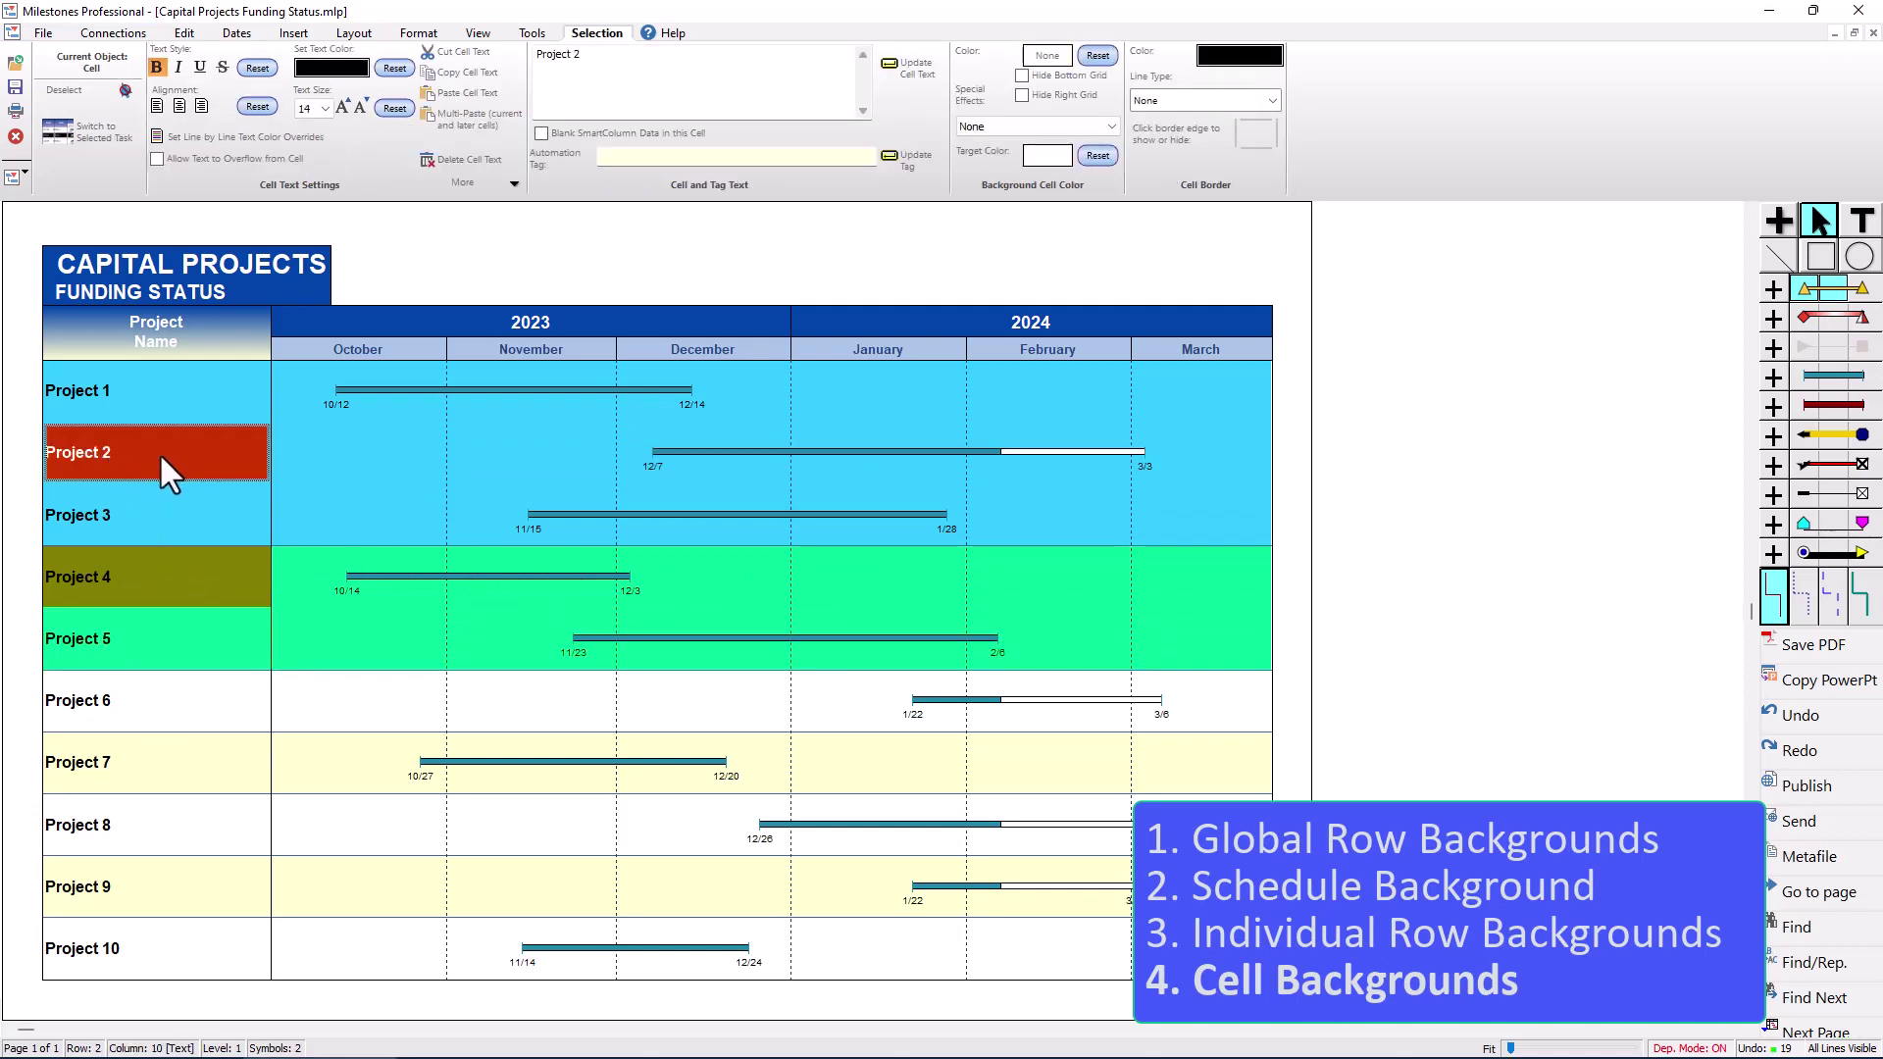
{"action": "left_click", "coordinate": [1044, 55]}
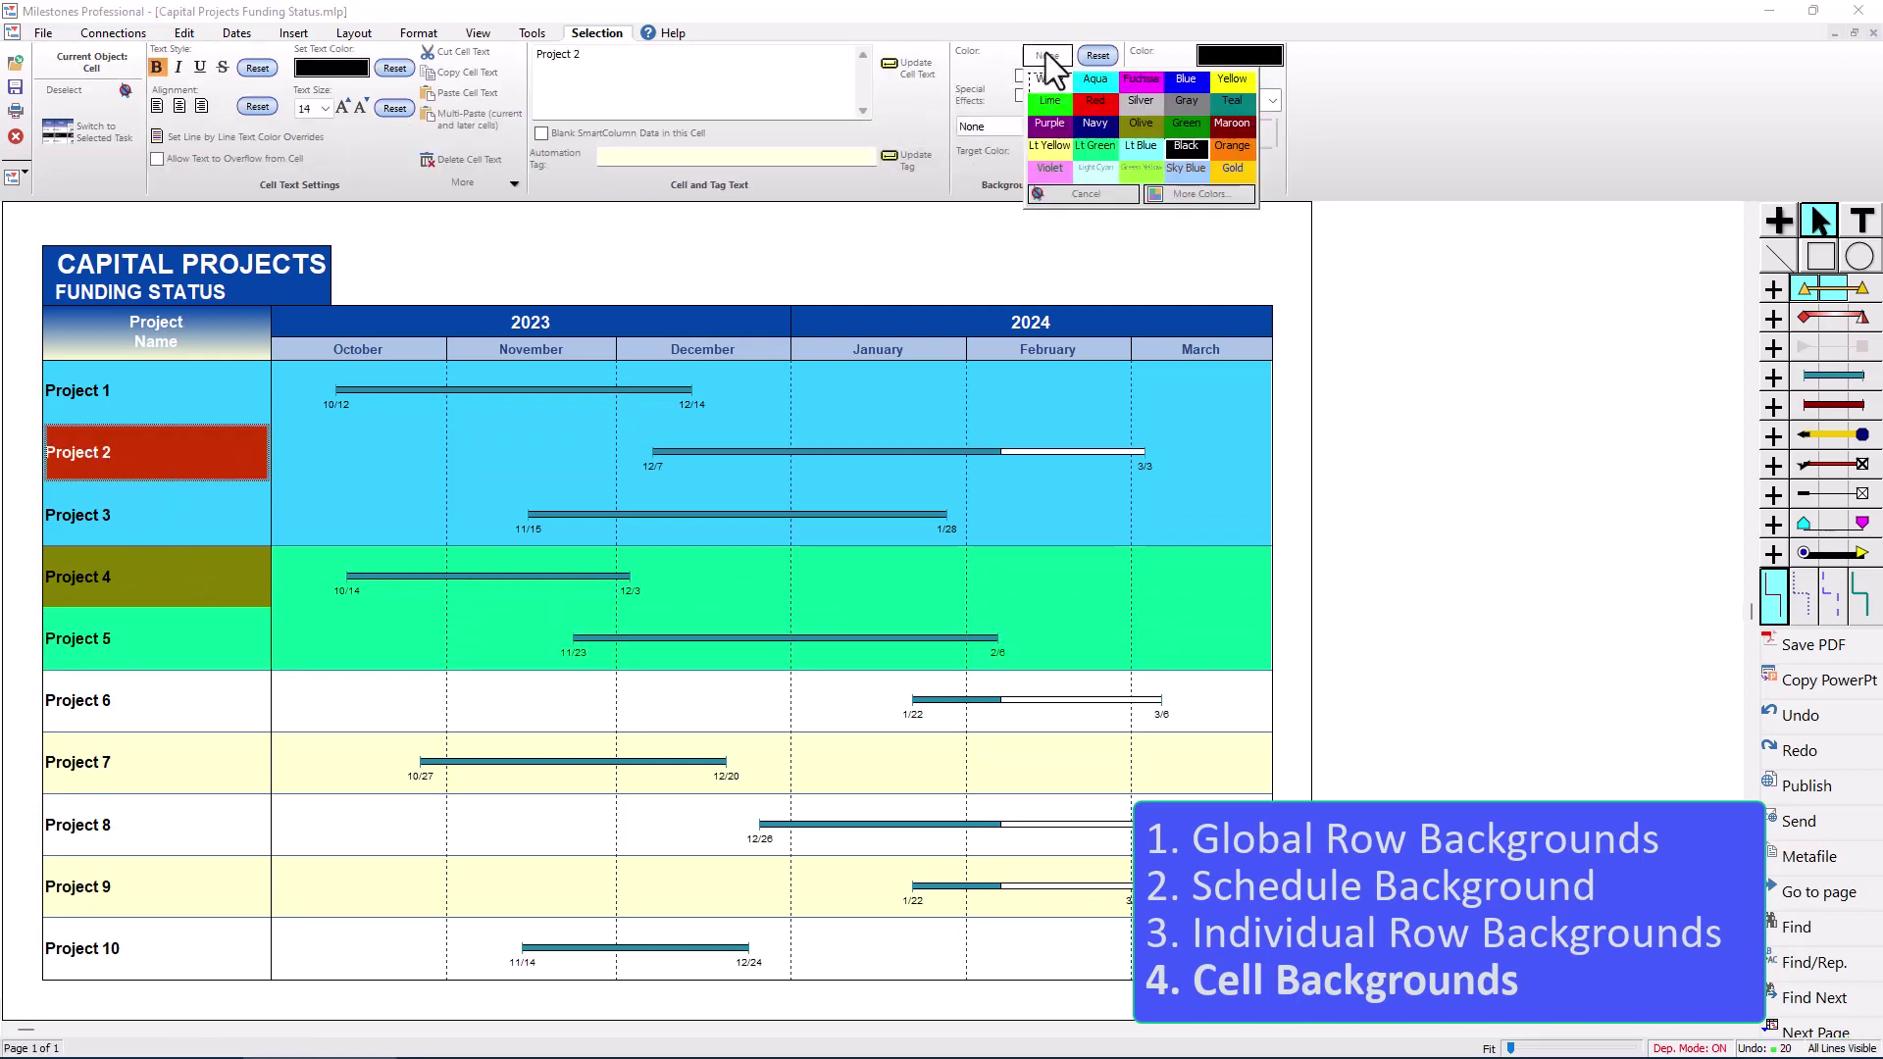
{"action": "left_click", "coordinate": [1087, 116]}
{"action": "left_click", "coordinate": [184, 756]}
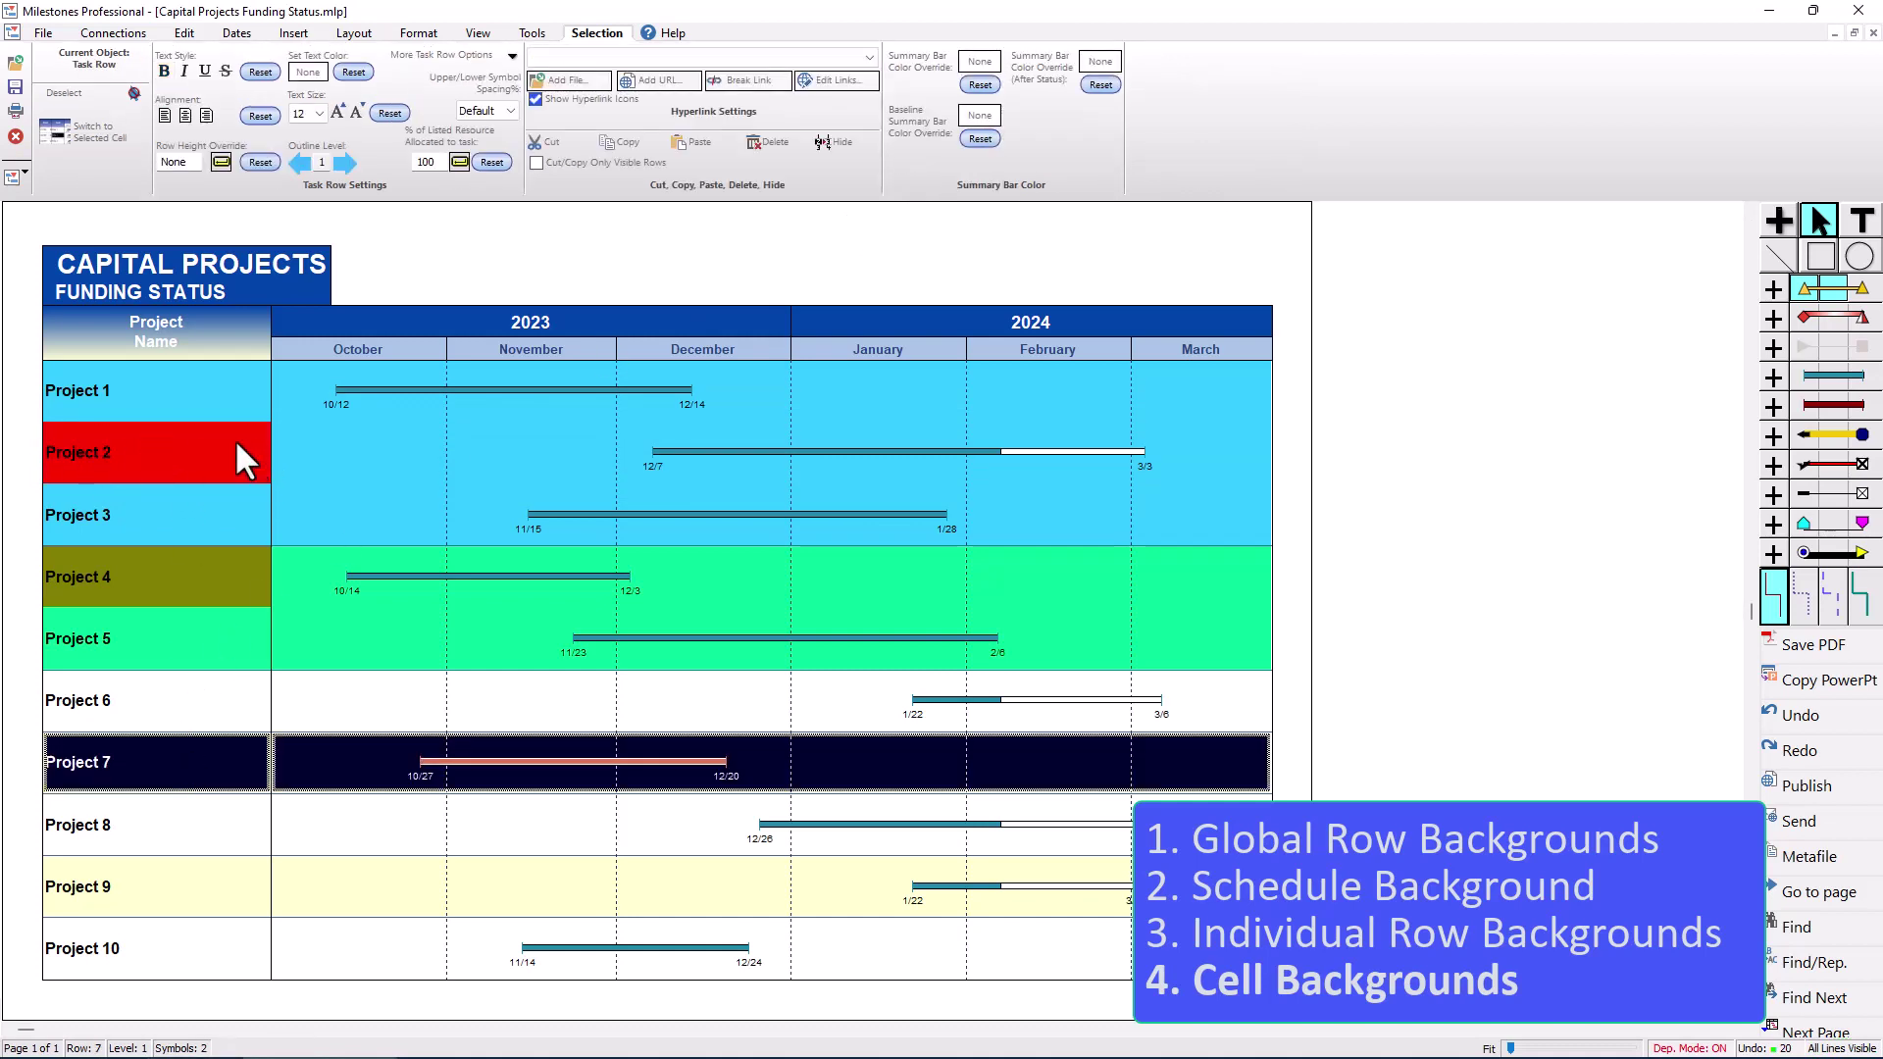
{"action": "key", "text": "alt+t"}
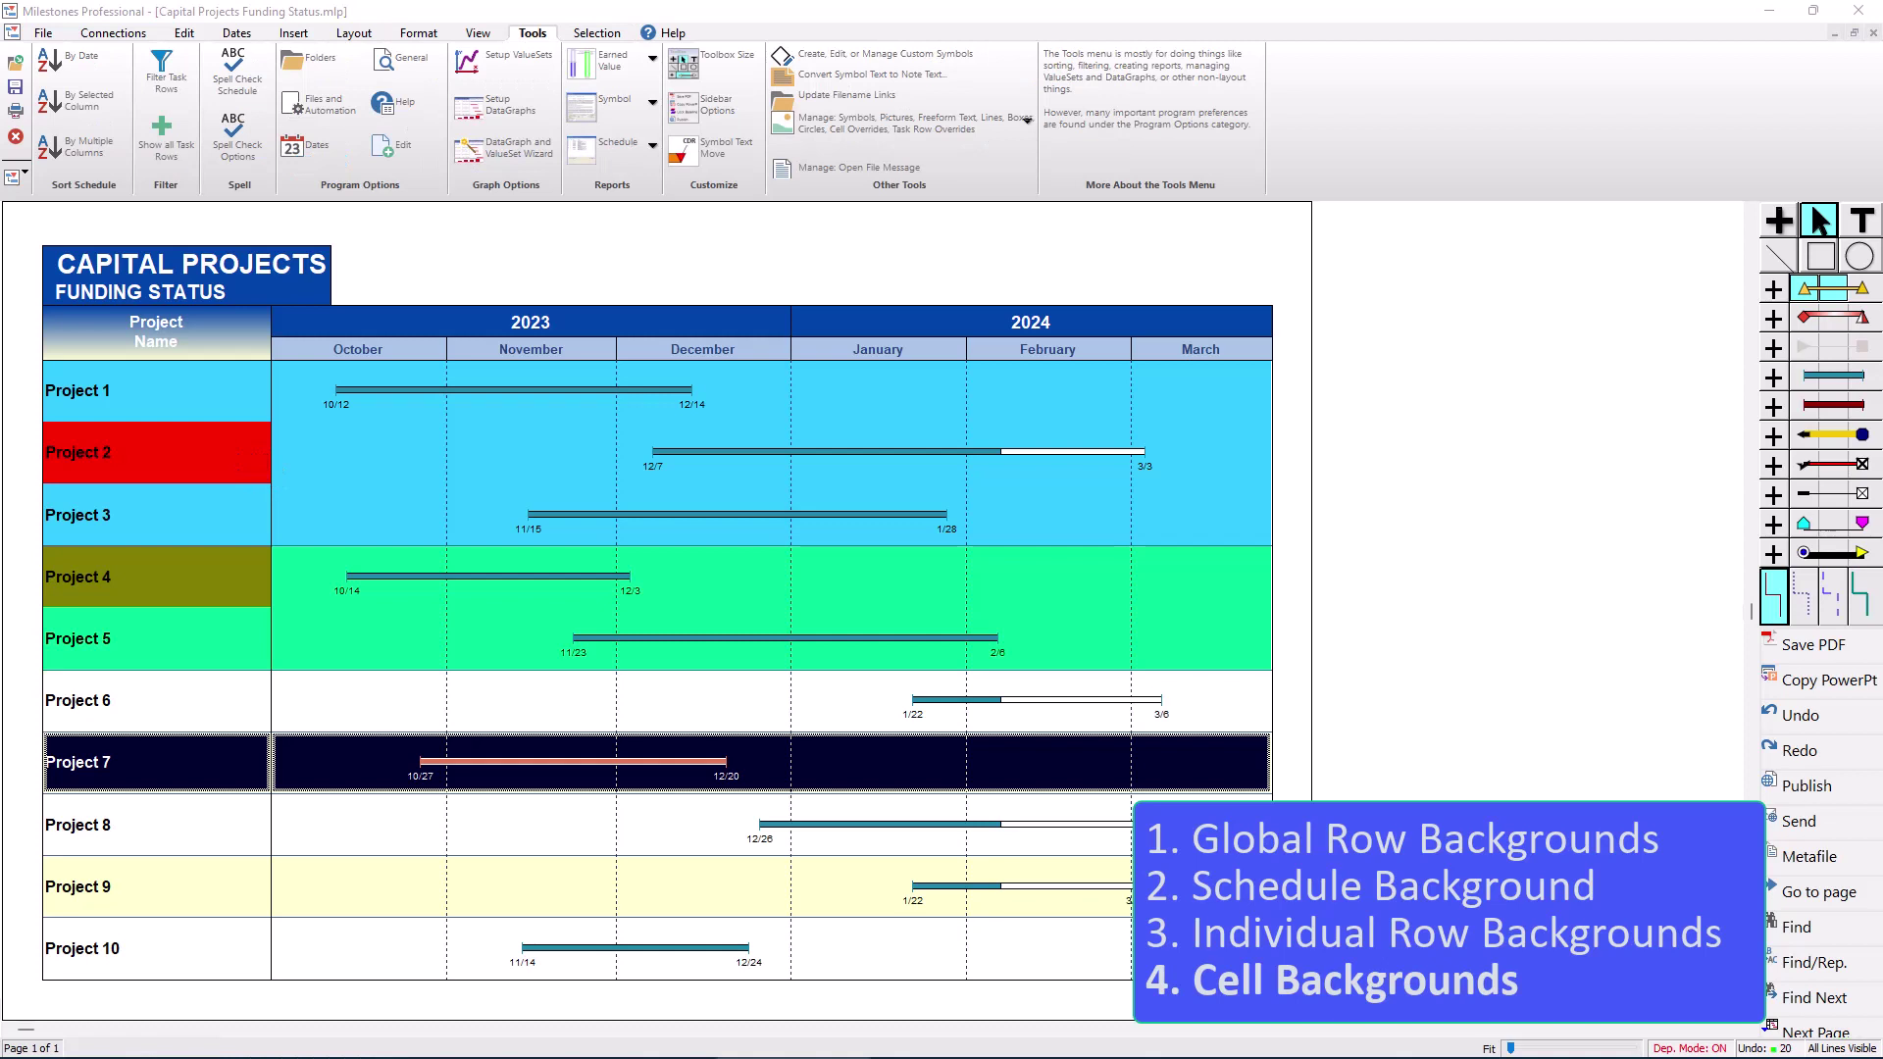
- Remove all cell background colour overrides across the schedule via Manage Cell Overrides
{"action": "left_click", "coordinate": [535, 36]}
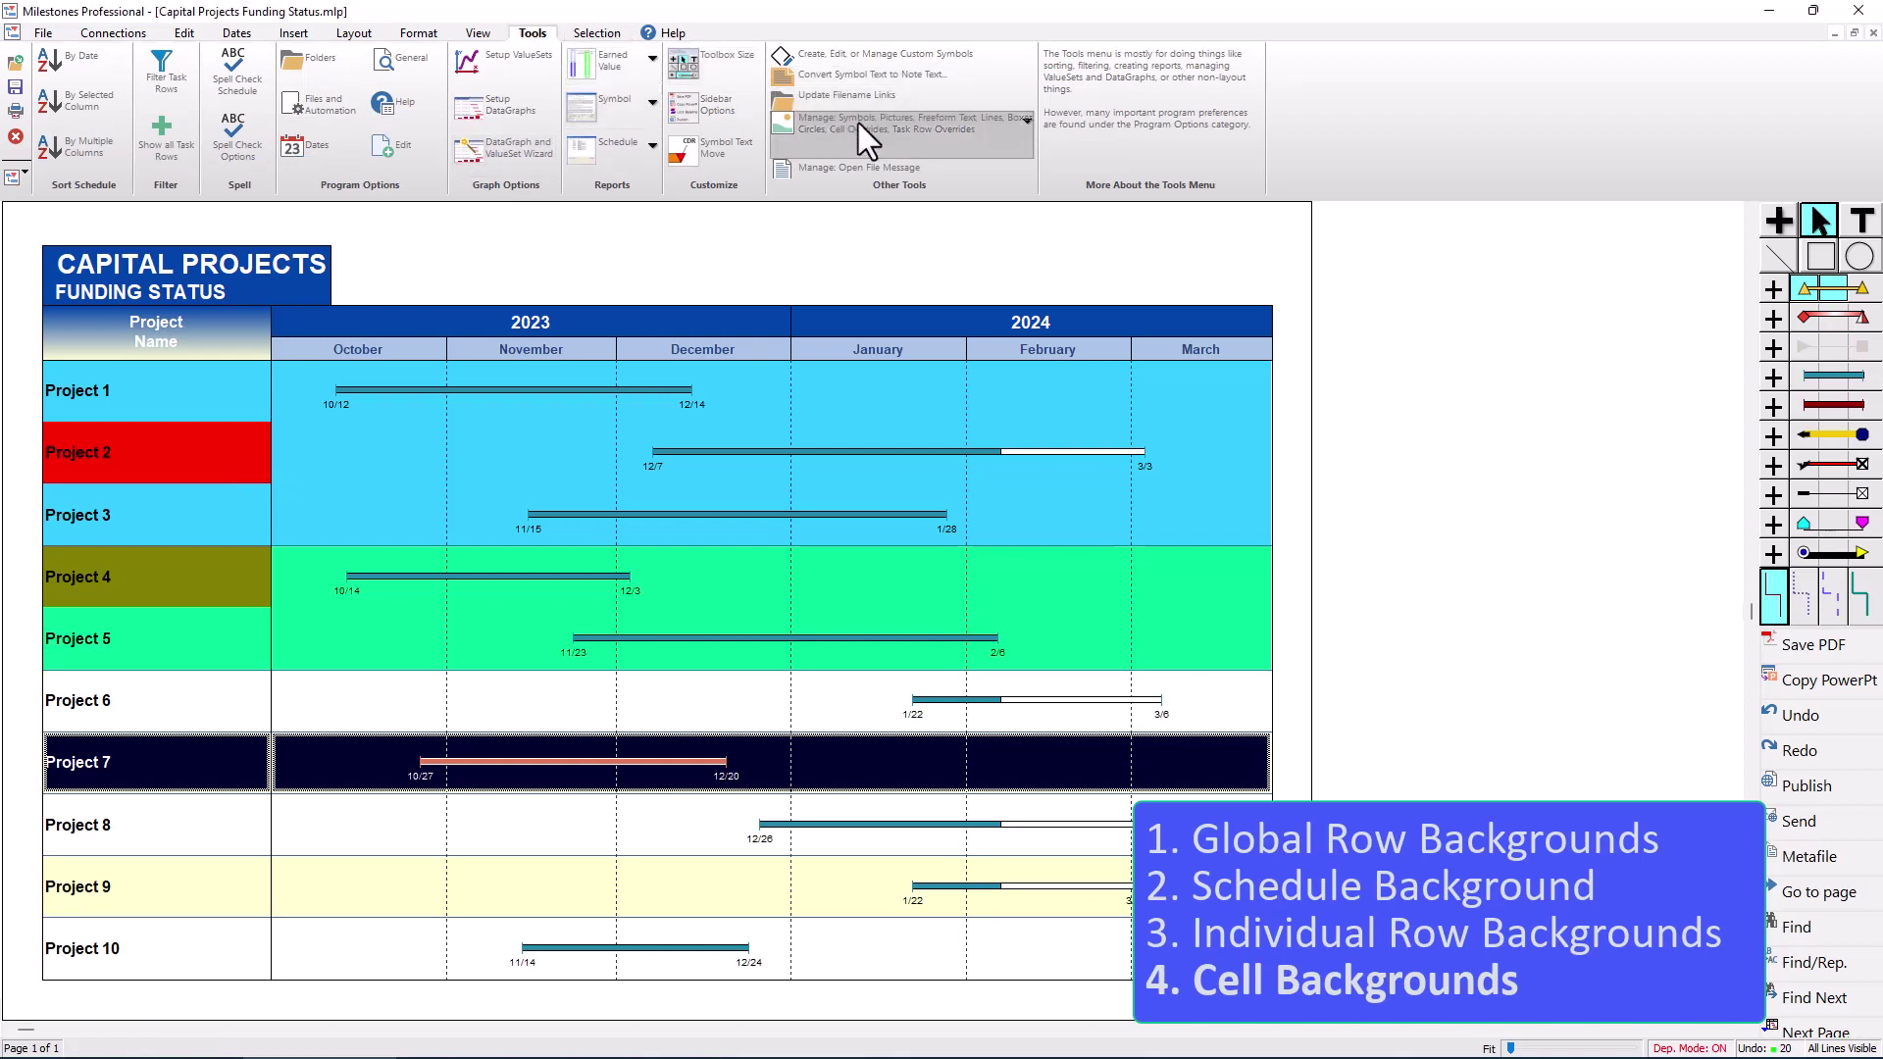
{"action": "left_click", "coordinate": [936, 123]}
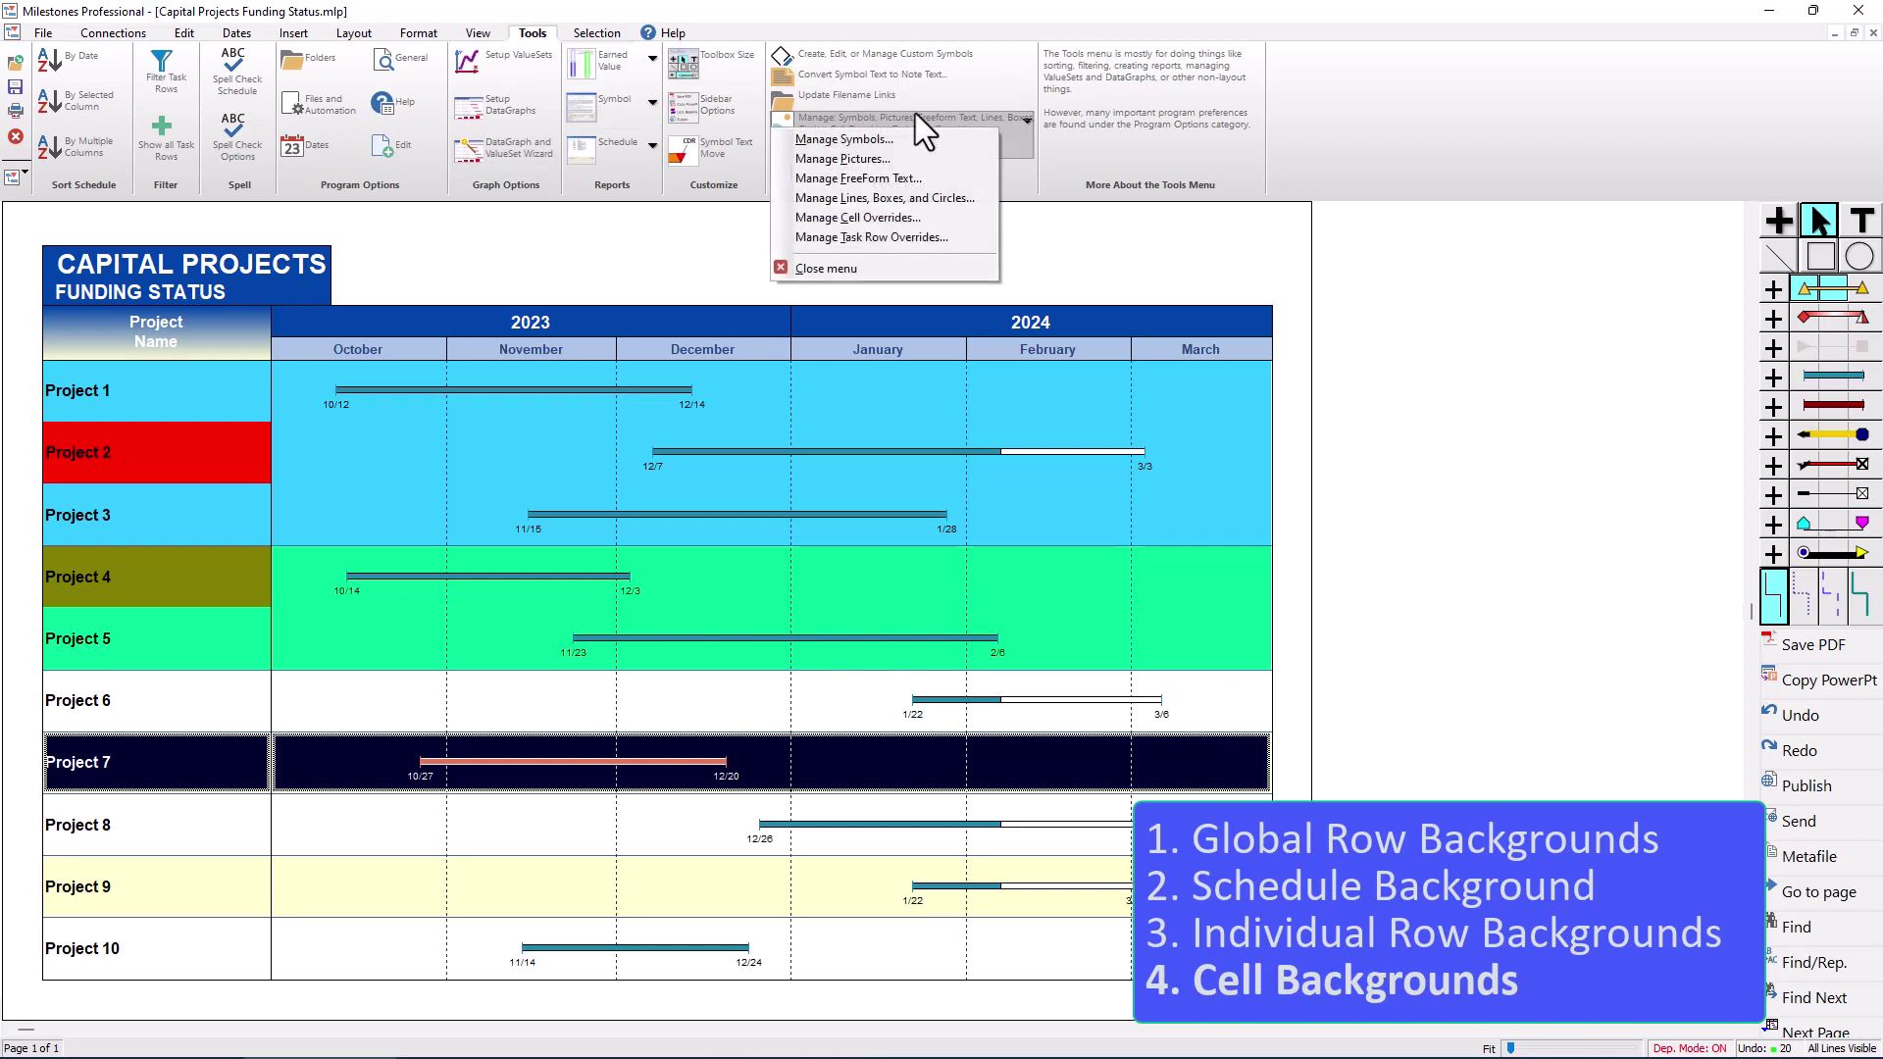
{"action": "left_click", "coordinate": [891, 219]}
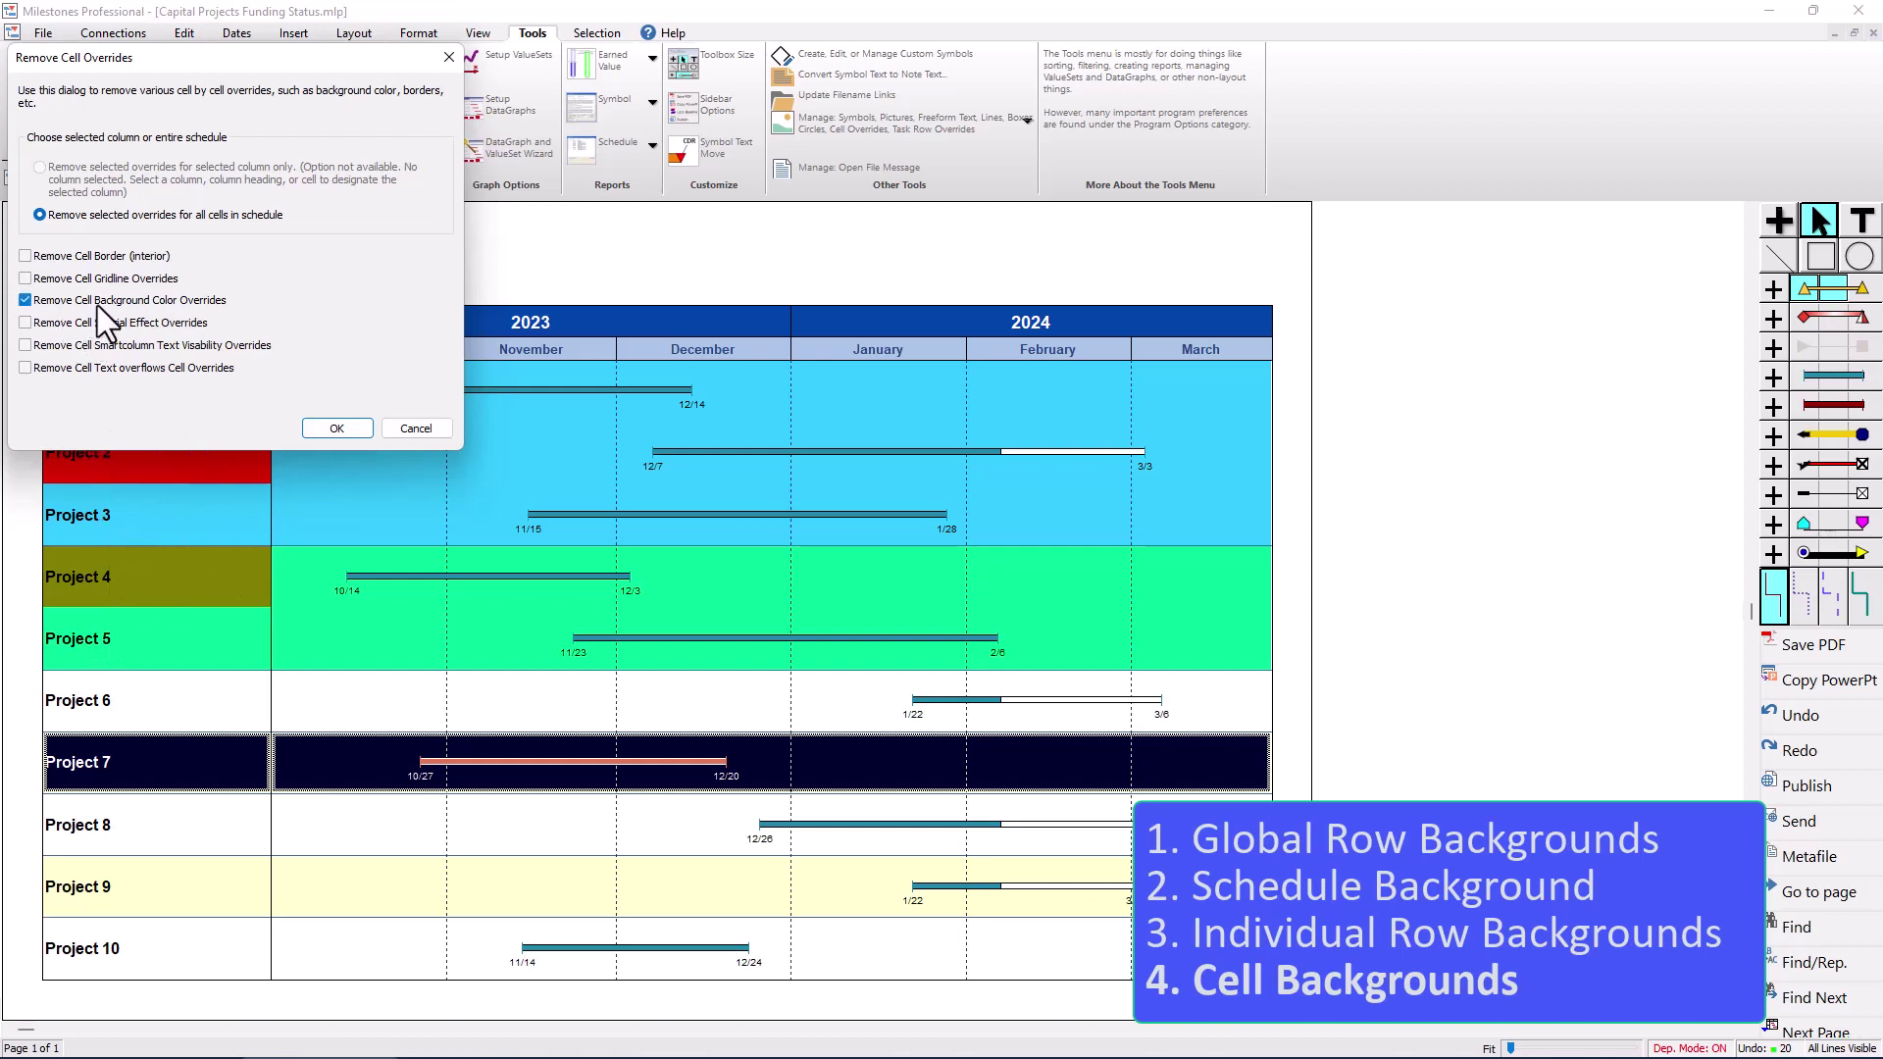
{"action": "left_click", "coordinate": [325, 430]}
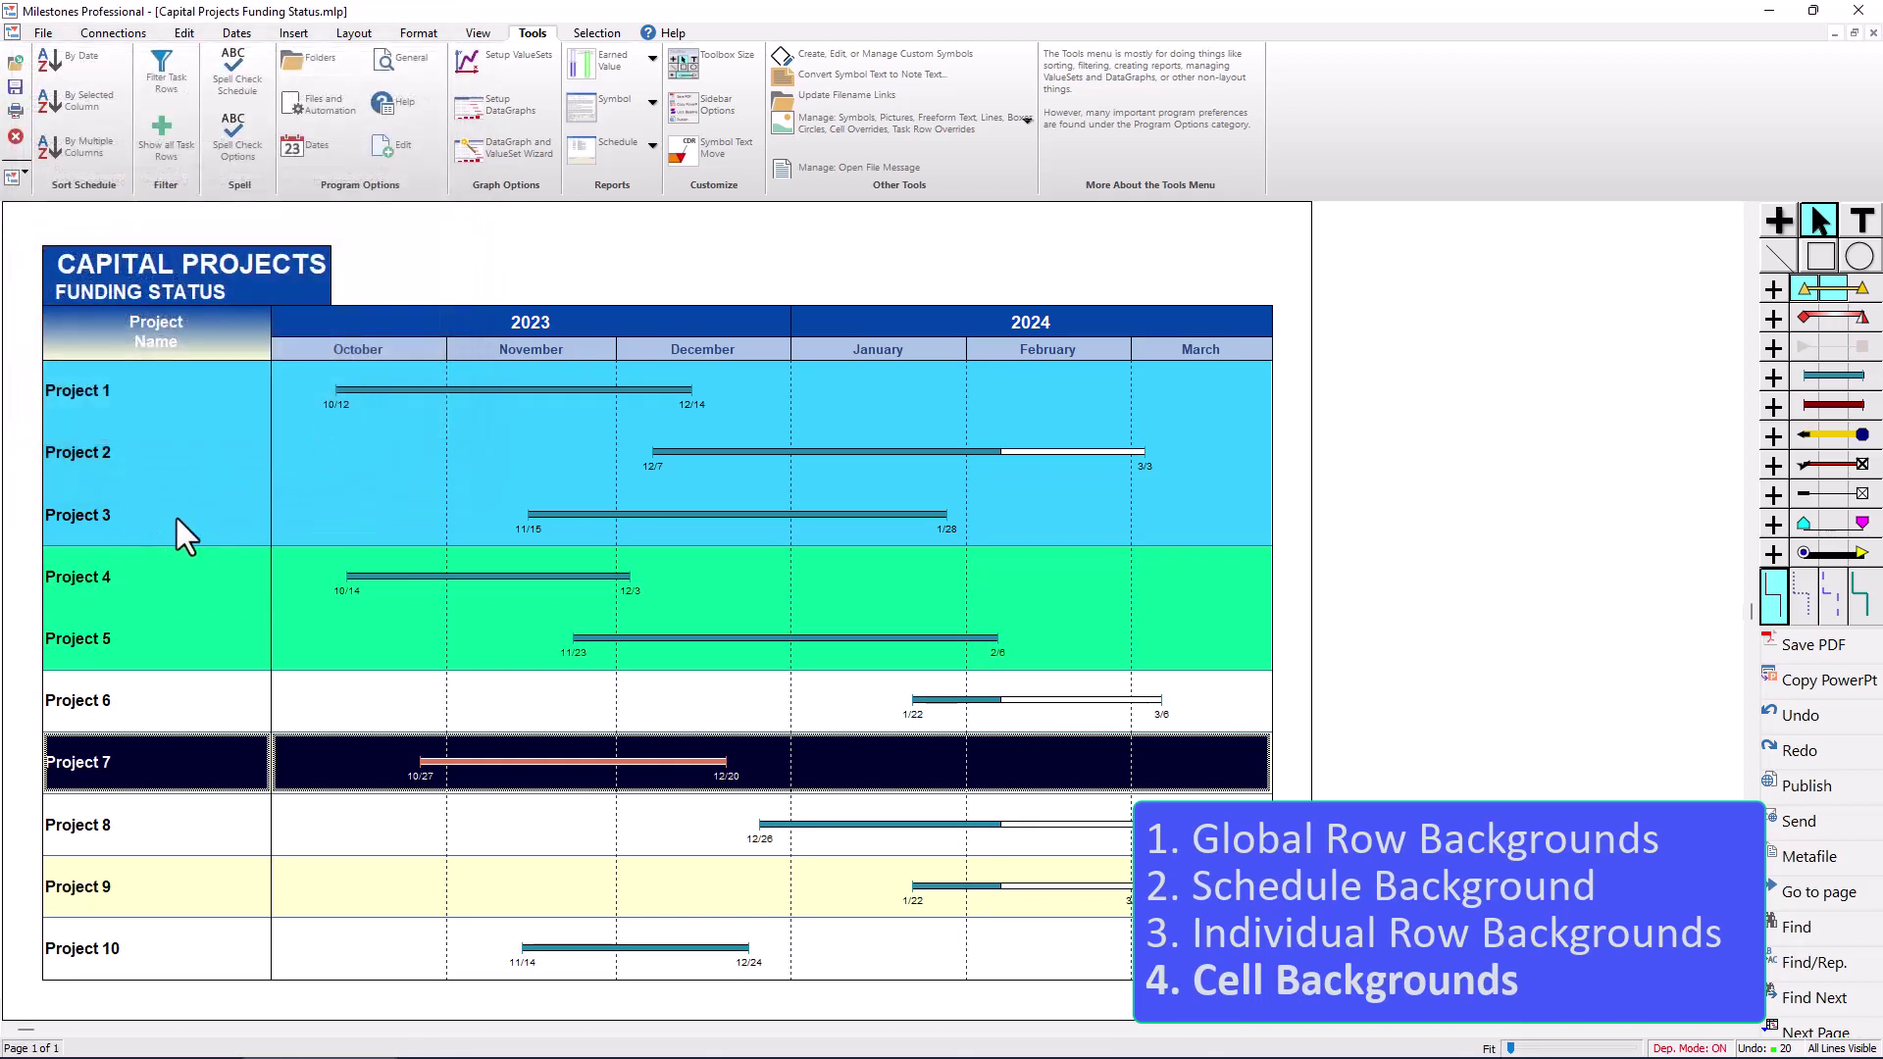